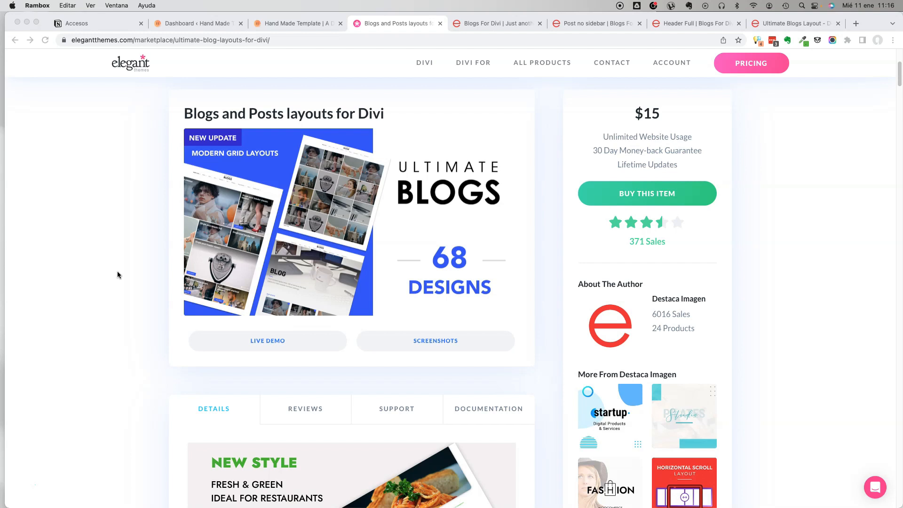
# Examine the Blogs and Posts layouts for Divi product page, including its preview images and details.
pyautogui.scroll(-6, 117, 250)
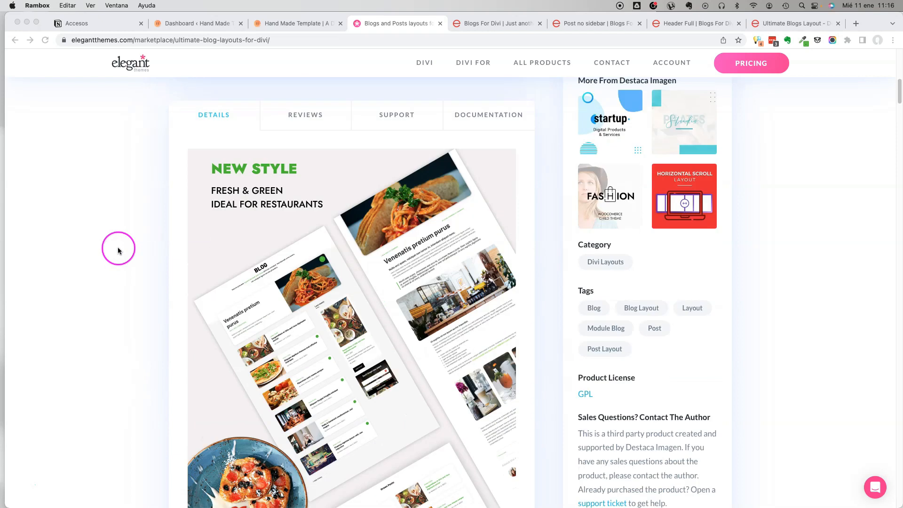
pyautogui.scroll(-1, 175, 165)
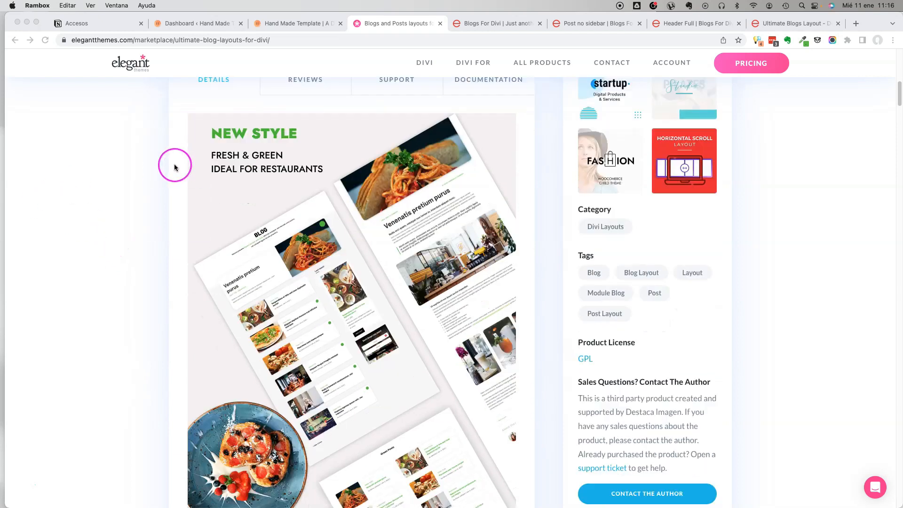
pyautogui.scroll(-1, 175, 168)
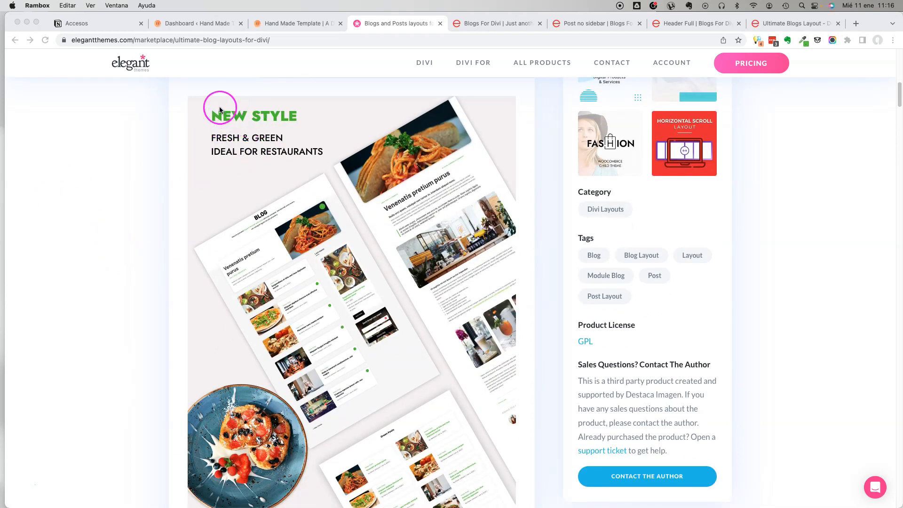
pyautogui.scroll(-2, 341, 190)
pyautogui.scroll(15, 329, 181)
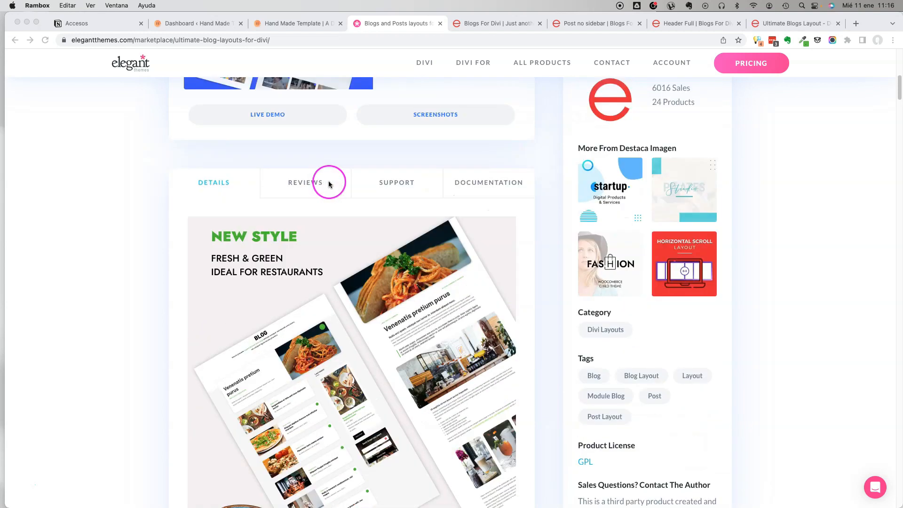
pyautogui.scroll(-3, 343, 188)
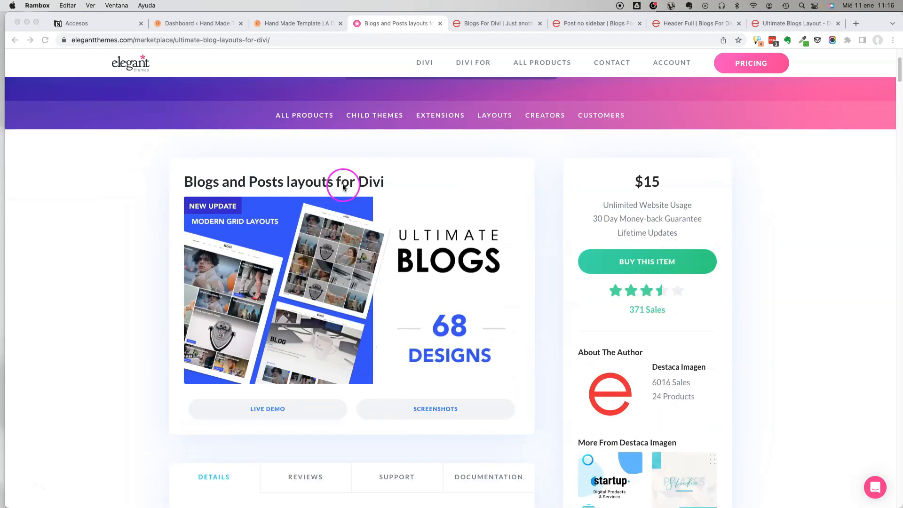
pyautogui.click(482, 22)
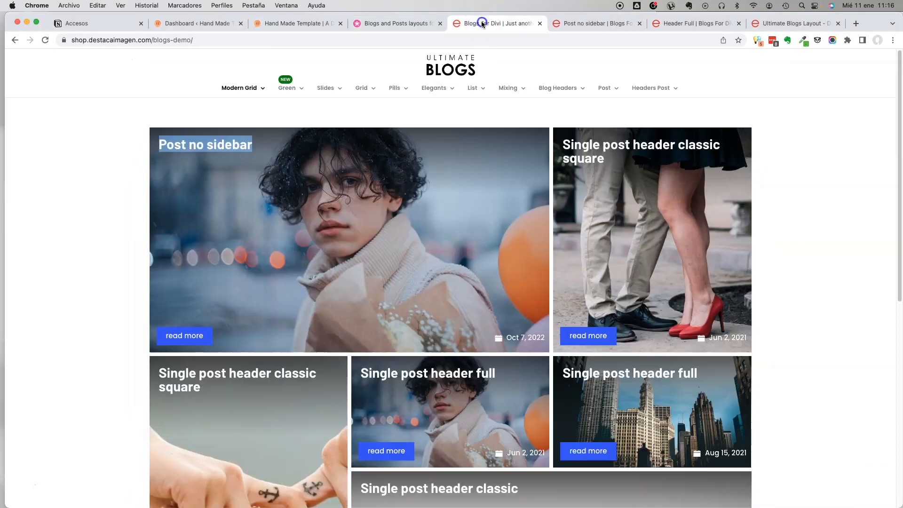
pyautogui.click(401, 23)
pyautogui.scroll(-4, 282, 282)
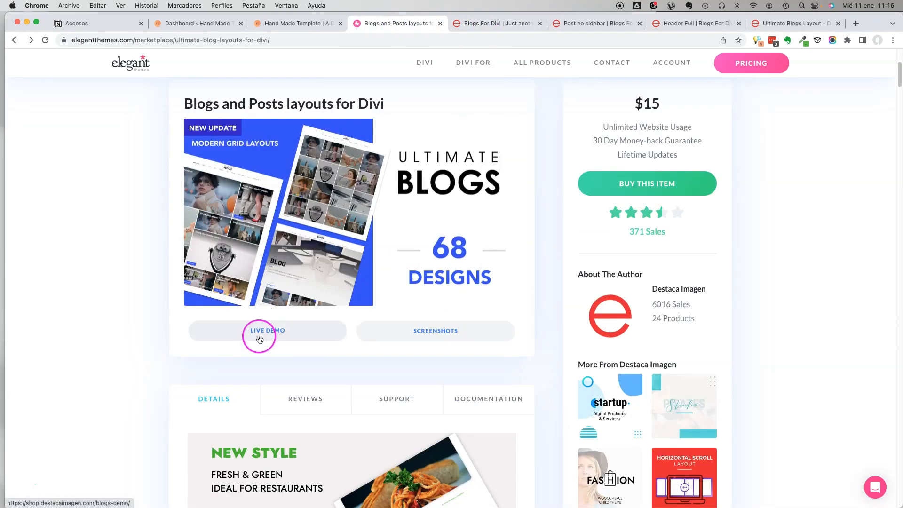
# Switch to the Blogs For Divi demo and look over its Modern Grid blog page.
pyautogui.click(463, 27)
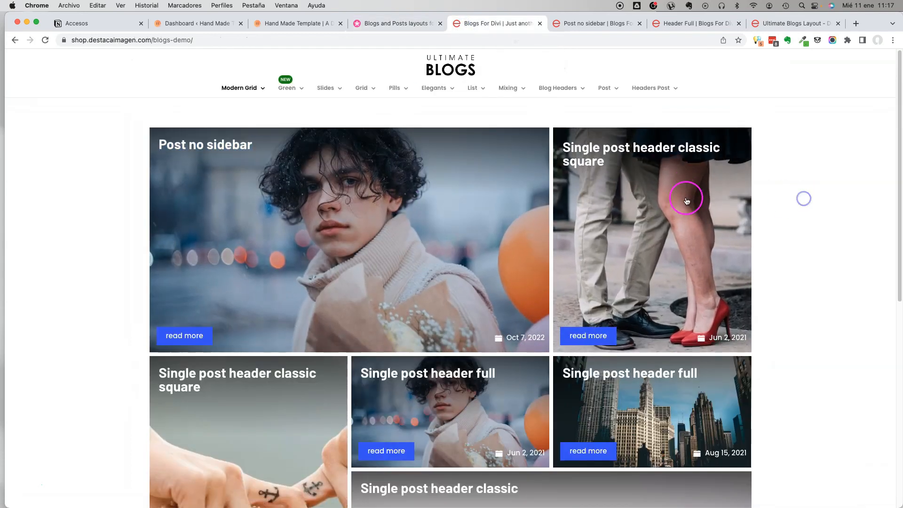
pyautogui.scroll(-4, 686, 198)
pyautogui.scroll(4, 284, 282)
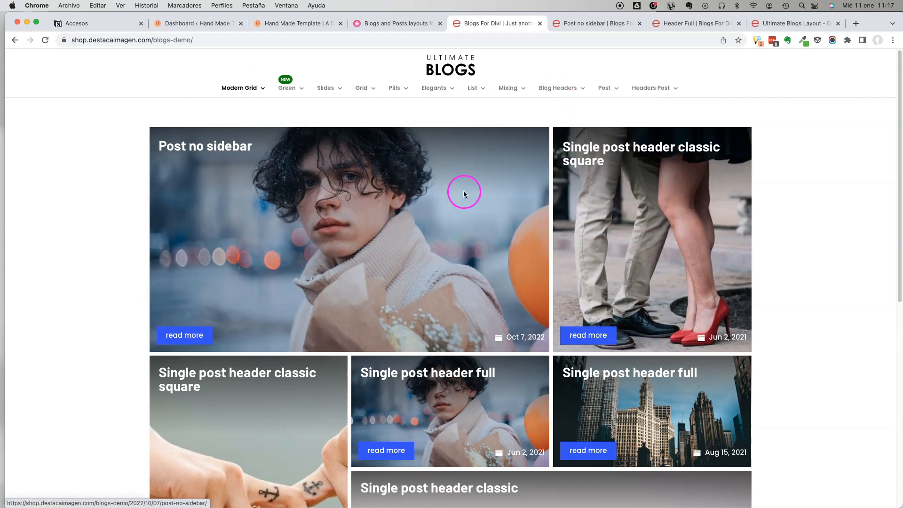
pyautogui.scroll(-2, 464, 193)
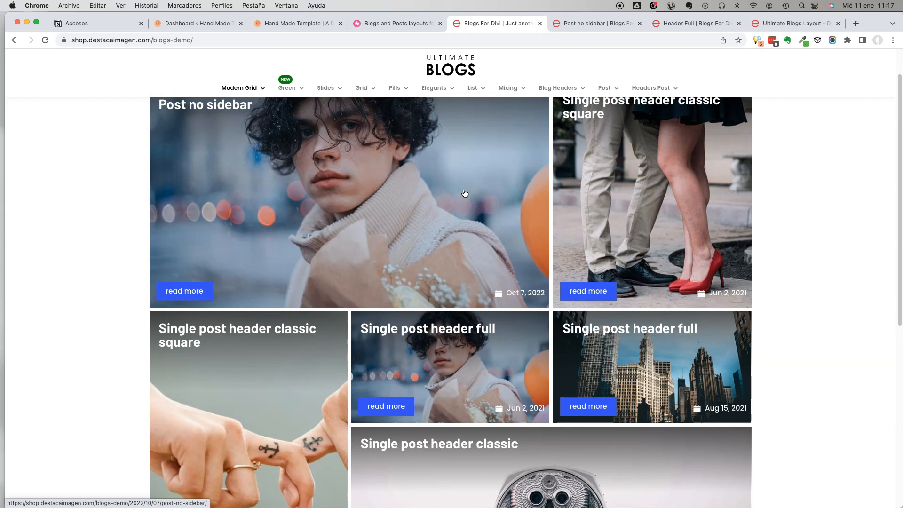
pyautogui.scroll(2, 477, 188)
# Open the Ultimate Blogs Layout documentation and examine the diagram of blog page, single post and category layouts.
pyautogui.click(588, 24)
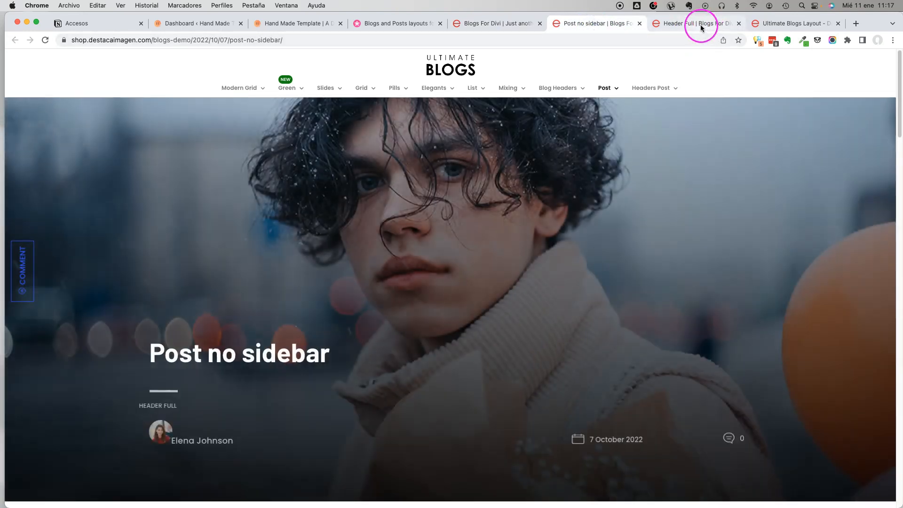
pyautogui.click(701, 24)
pyautogui.click(786, 22)
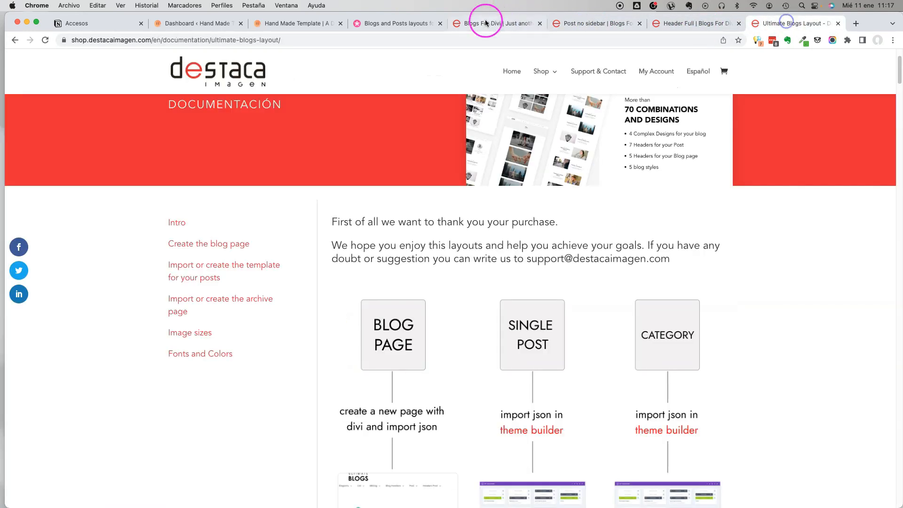
pyautogui.scroll(-5, 618, 235)
pyautogui.scroll(3, 616, 230)
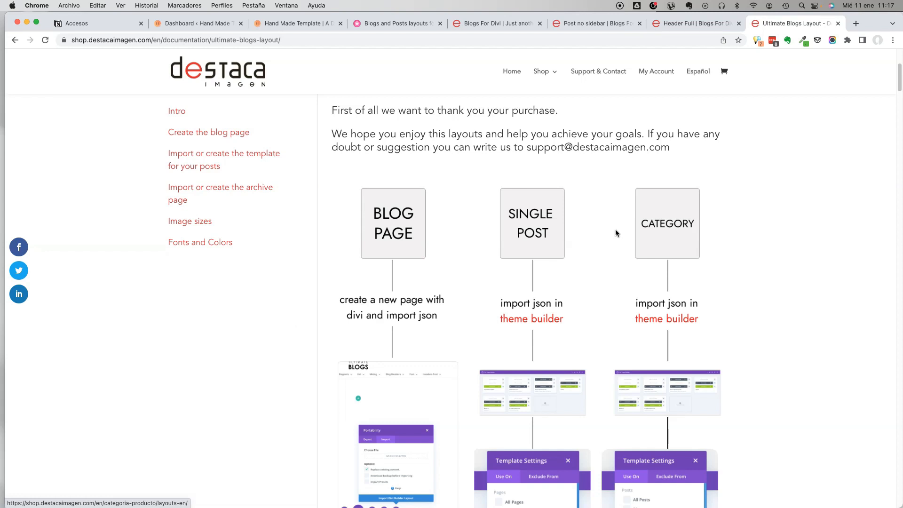
pyautogui.scroll(-2, 555, 202)
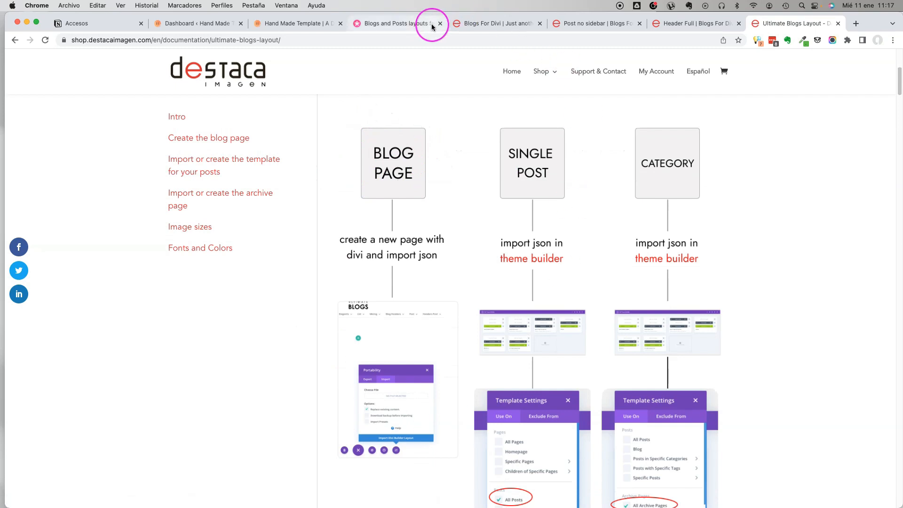
# Compare the demo's blog grid, single post and category pages with the page types in the documentation diagram.
pyautogui.click(487, 23)
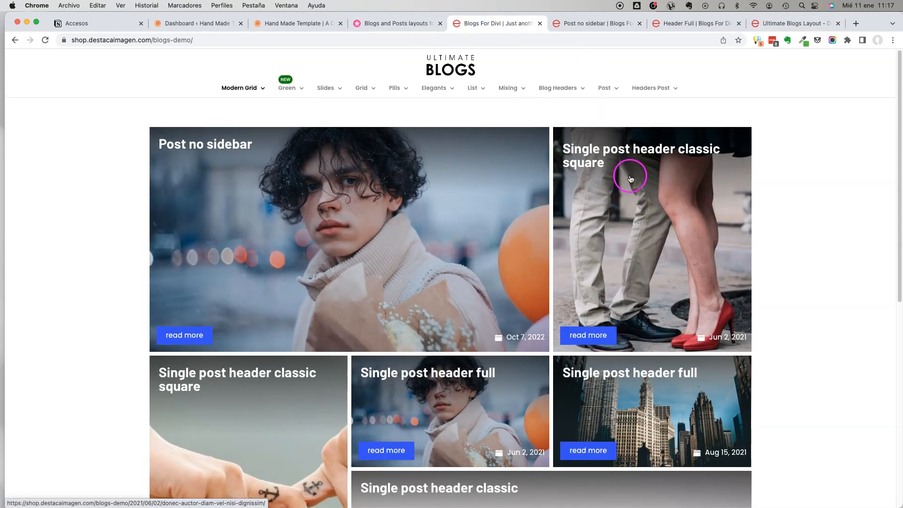
pyautogui.scroll(-2, 607, 184)
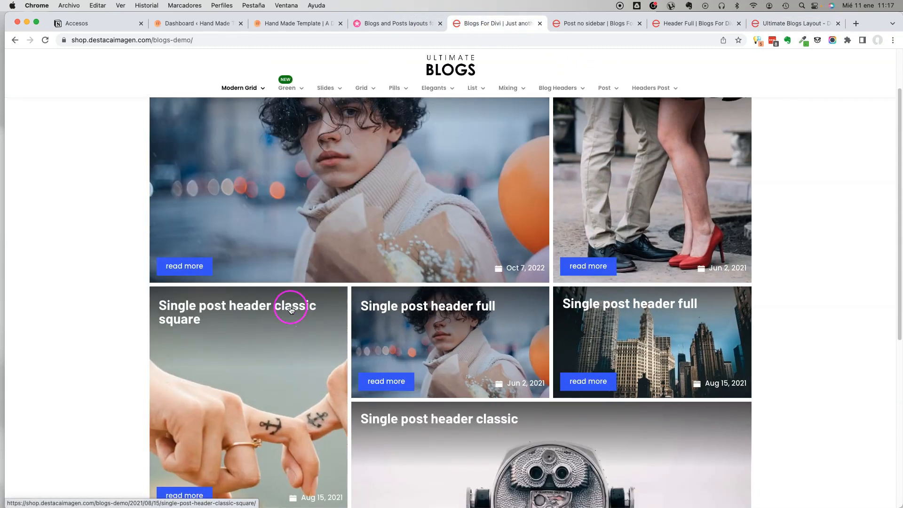
pyautogui.click(585, 24)
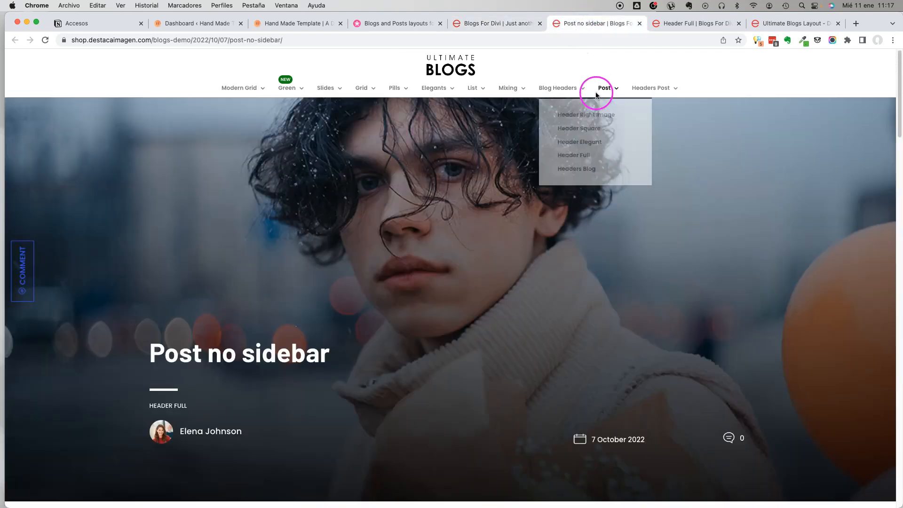
pyautogui.click(780, 25)
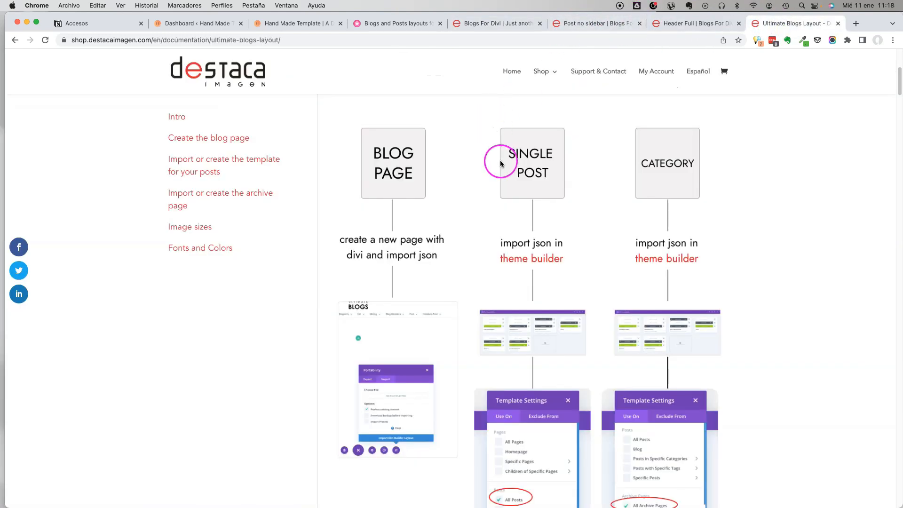
pyautogui.click(673, 24)
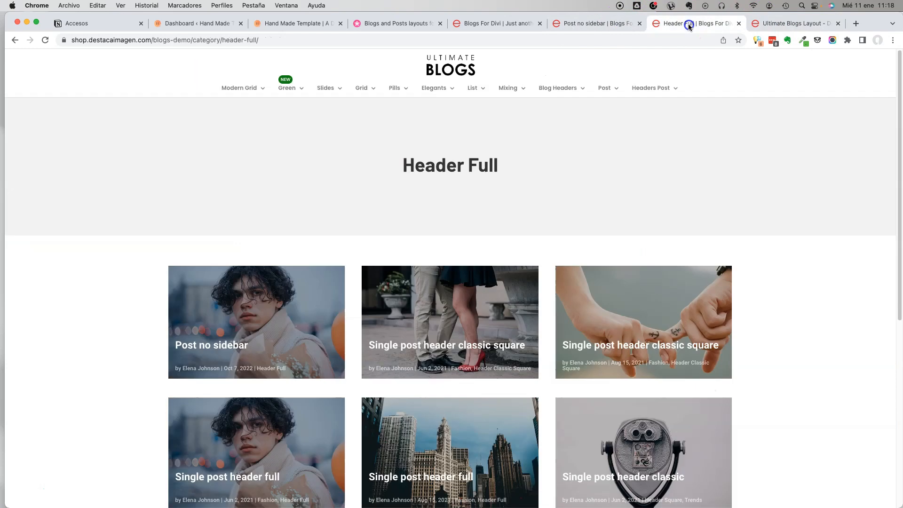
# Examine the "Post no sidebar" single post demo from its header through the related posts to the comment form.
pyautogui.click(593, 24)
pyautogui.scroll(-10, 448, 239)
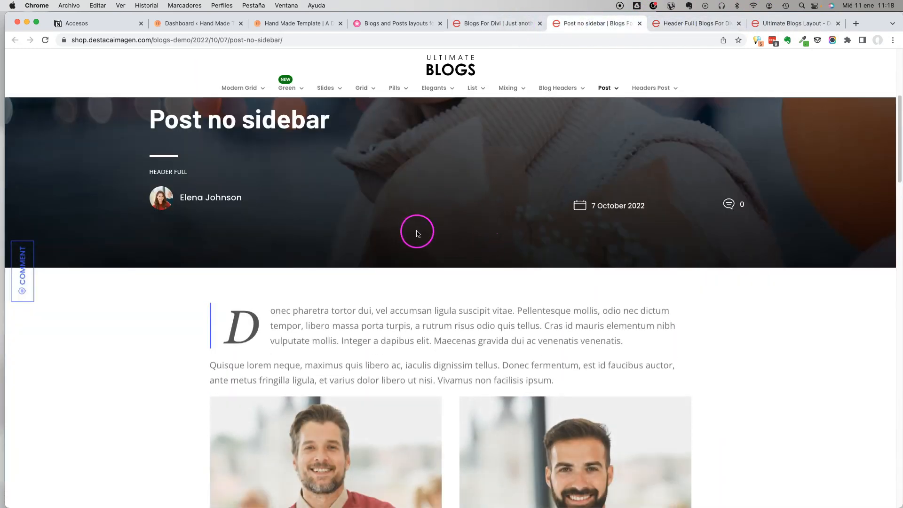
pyautogui.scroll(-5, 422, 198)
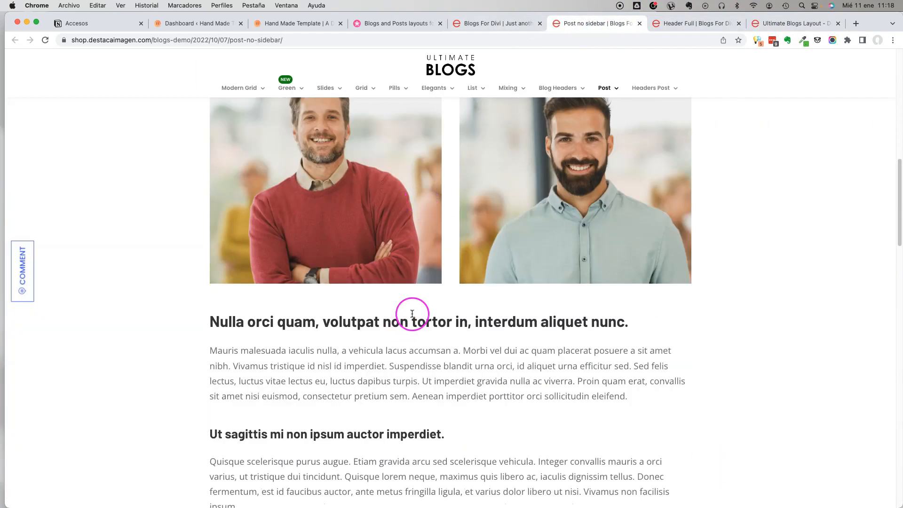
pyautogui.scroll(8, 414, 308)
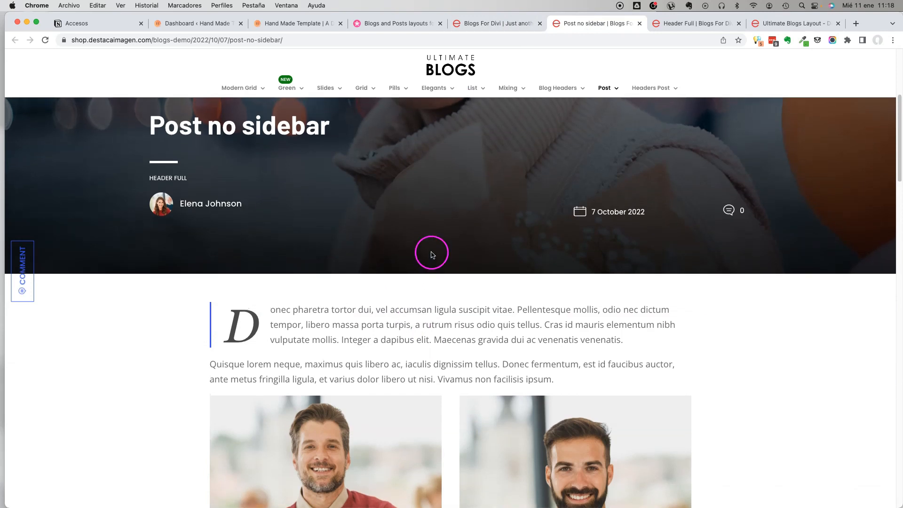
pyautogui.scroll(3, 433, 250)
pyautogui.scroll(-5, 436, 255)
pyautogui.scroll(-15, 436, 254)
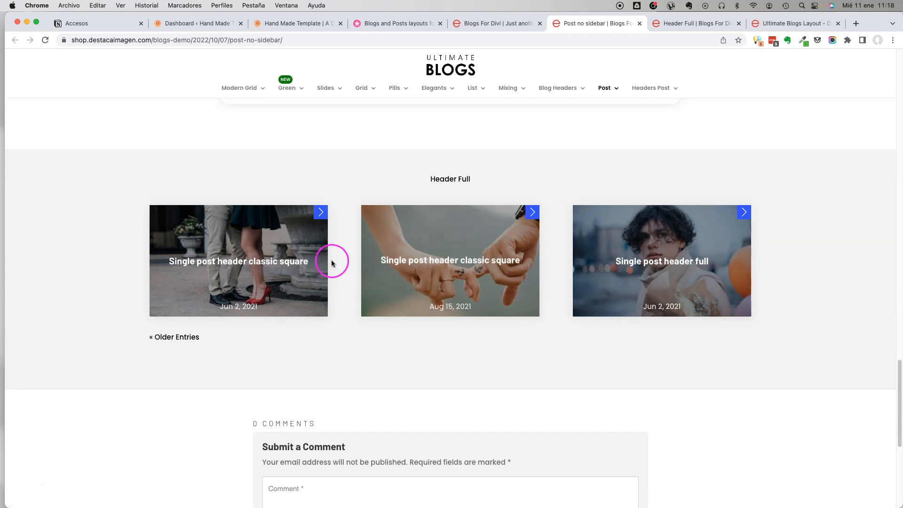
pyautogui.scroll(-3, 332, 258)
pyautogui.scroll(-2, 241, 182)
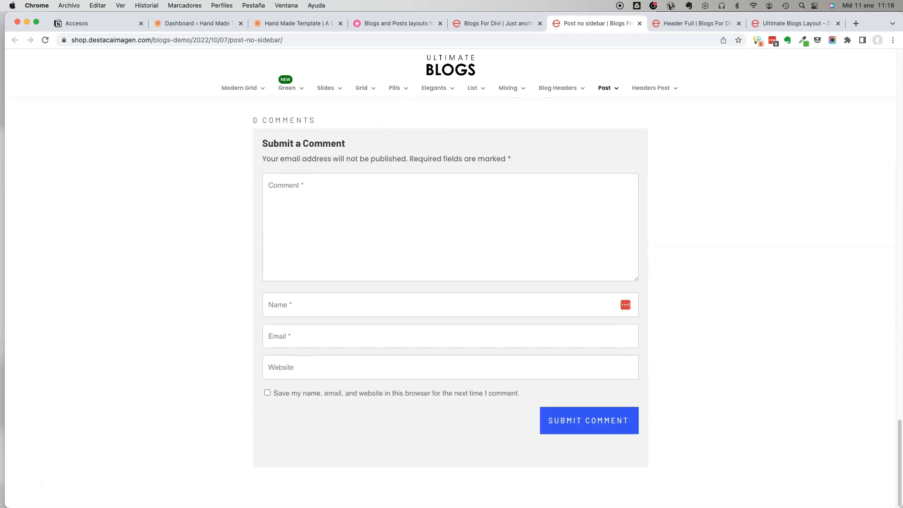
# Check the category layout in the documentation diagram and look through the Header Full category demo's title and post grid.
pyautogui.click(818, 24)
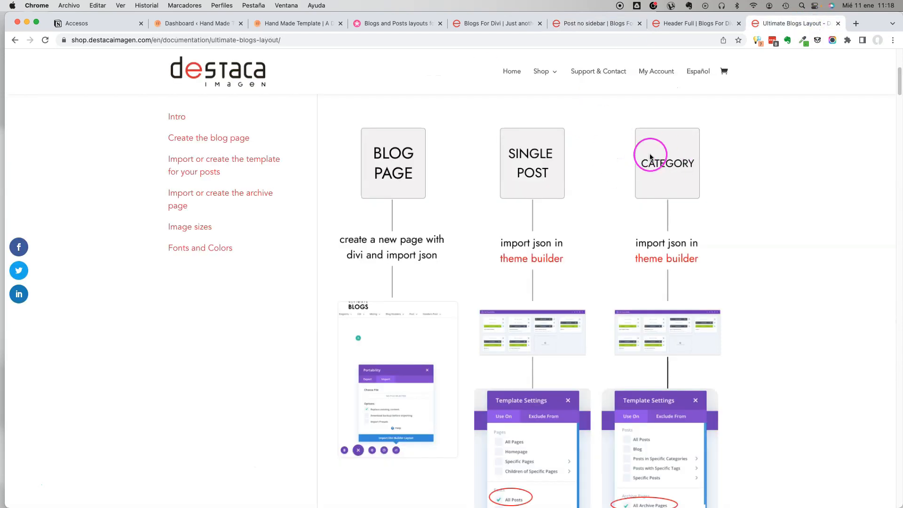
pyautogui.click(696, 24)
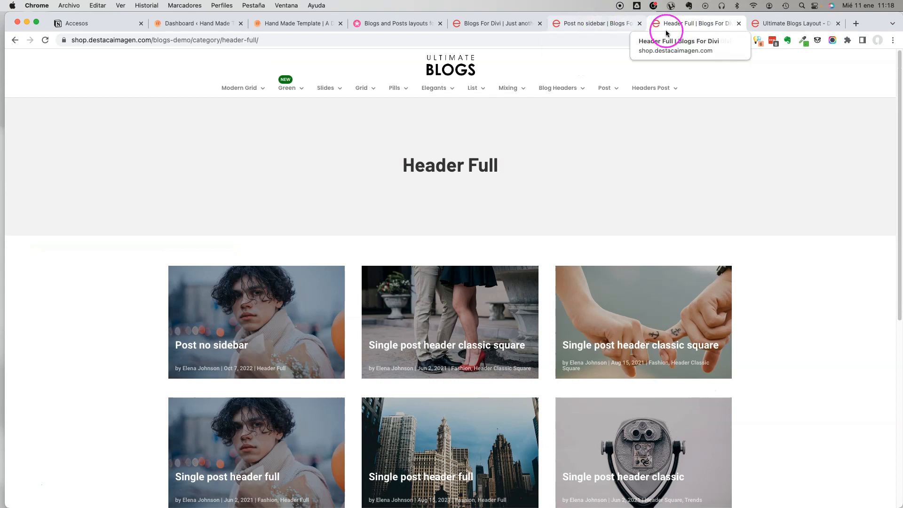
pyautogui.moveTo(407, 166); pyautogui.dragTo(510, 169)
pyautogui.scroll(-5, 510, 169)
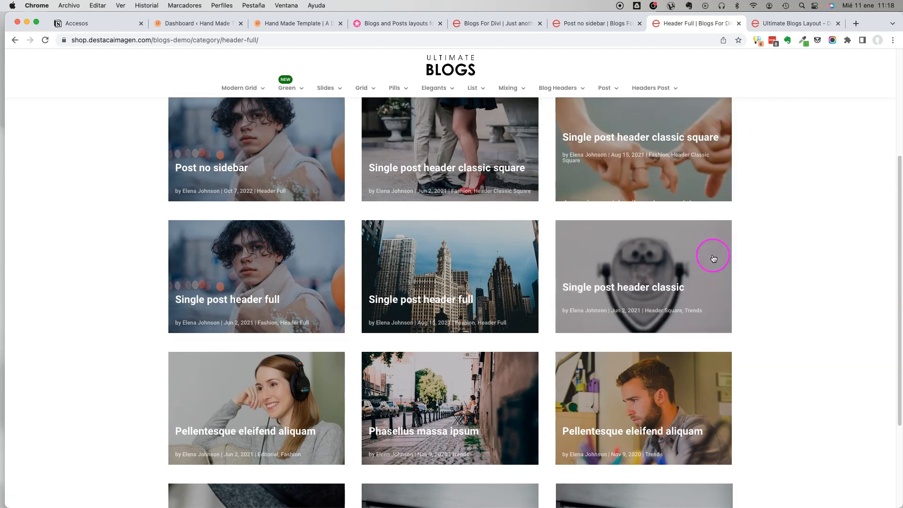
pyautogui.scroll(-4, 299, 287)
pyautogui.scroll(8, 306, 283)
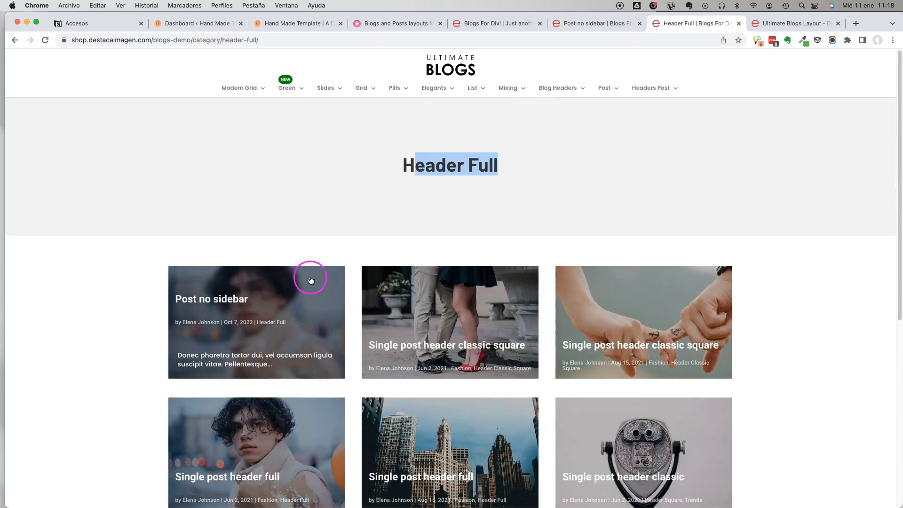
pyautogui.moveTo(577, 89)
pyautogui.click(583, 154)
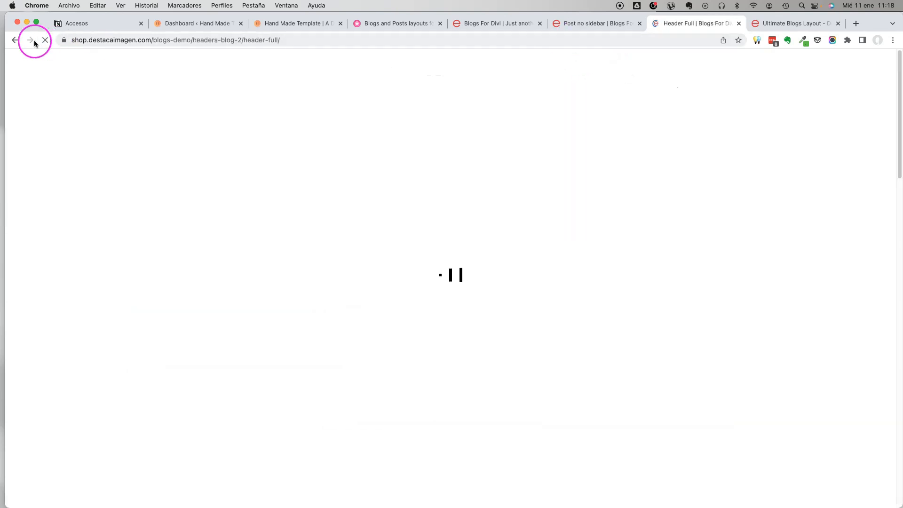
pyautogui.click(15, 40)
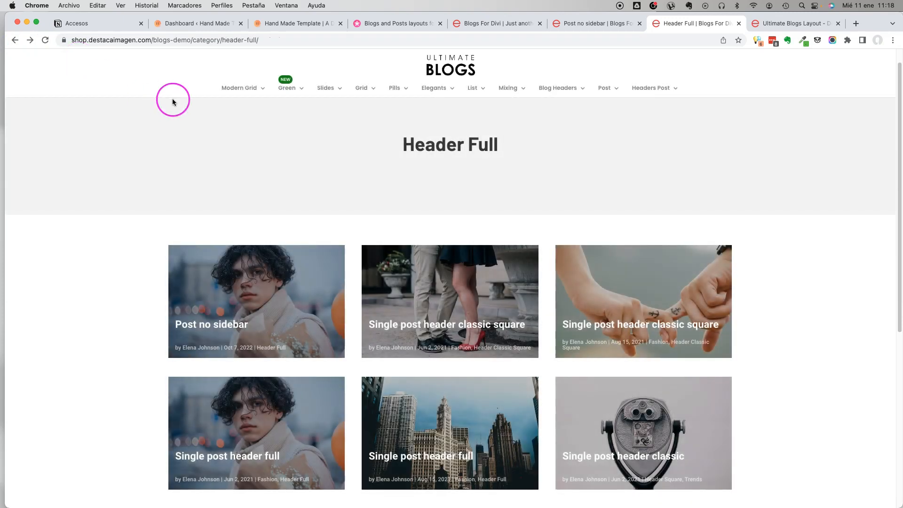
# Revisit the single post, blog page and Header Full category demos in turn.
pyautogui.click(571, 24)
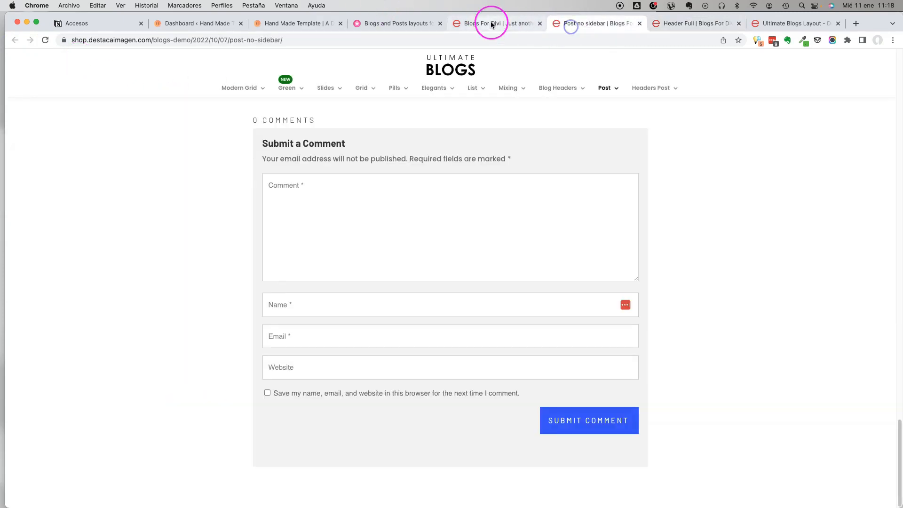
pyautogui.click(492, 25)
pyautogui.click(685, 24)
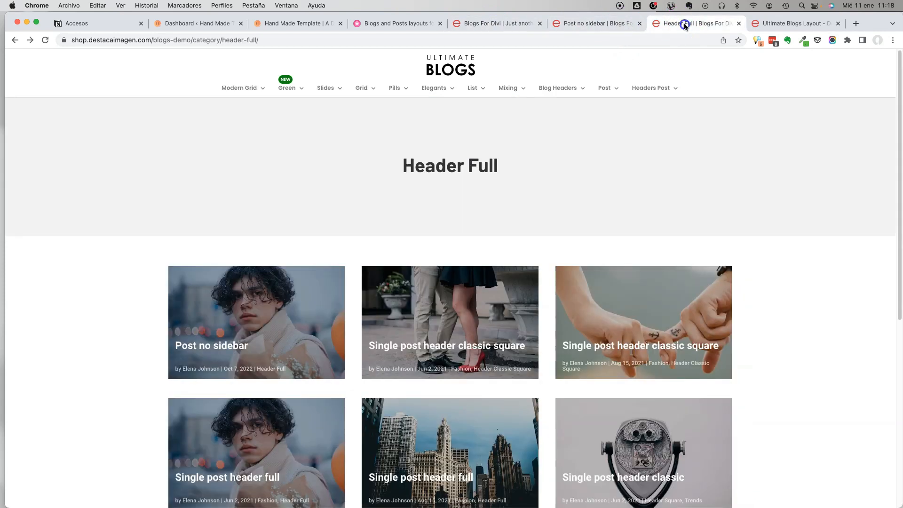
# Review the documentation's JSON import instructions for the blog page, single post and category layouts.
pyautogui.click(774, 26)
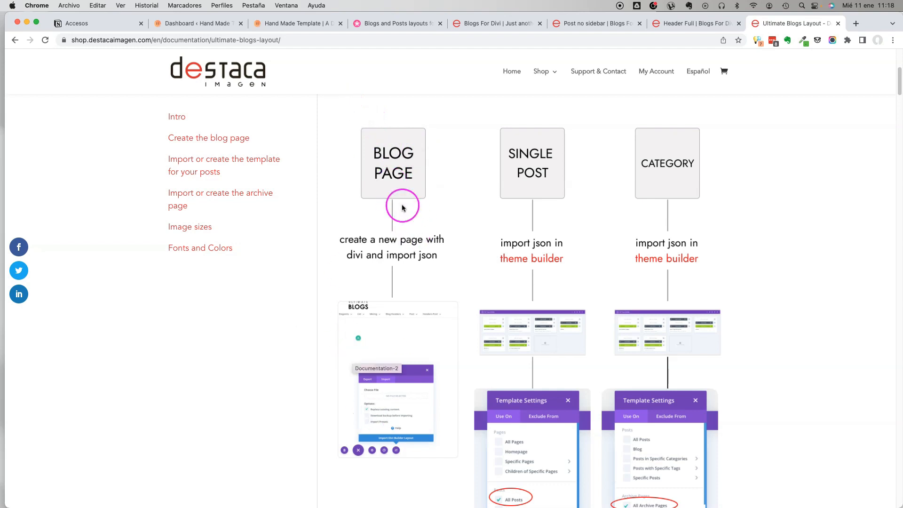
pyautogui.scroll(-3, 393, 195)
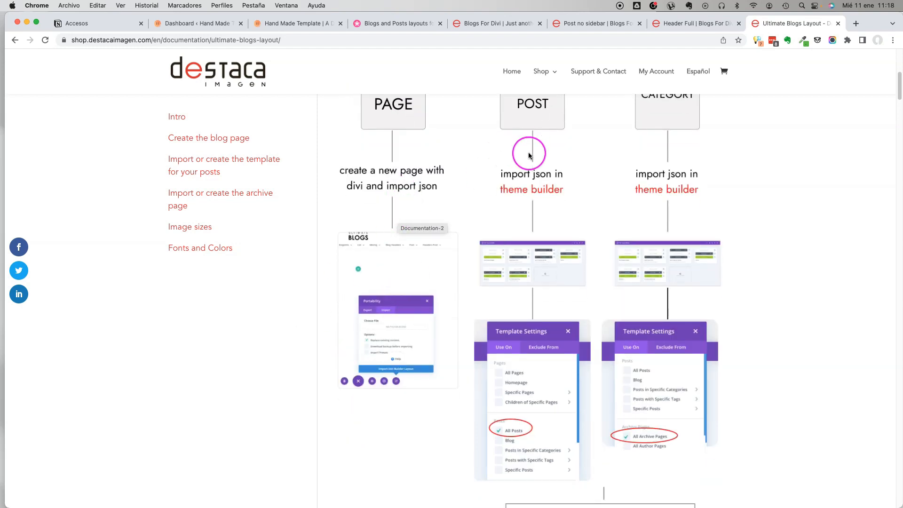
pyautogui.scroll(14, 529, 147)
pyautogui.scroll(-8, 570, 327)
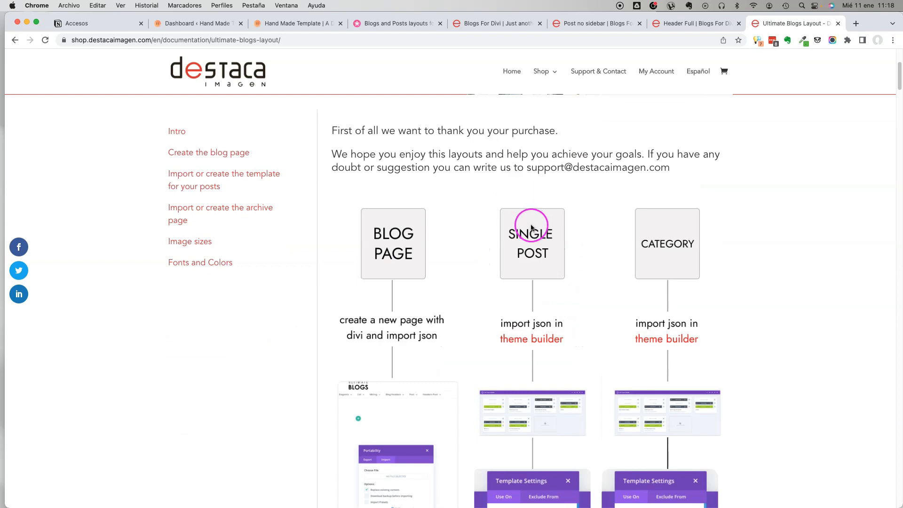
# Review the documentation's template settings for assigning the single post layout to all posts and the category layout to all archive pages.
pyautogui.scroll(-6, 676, 242)
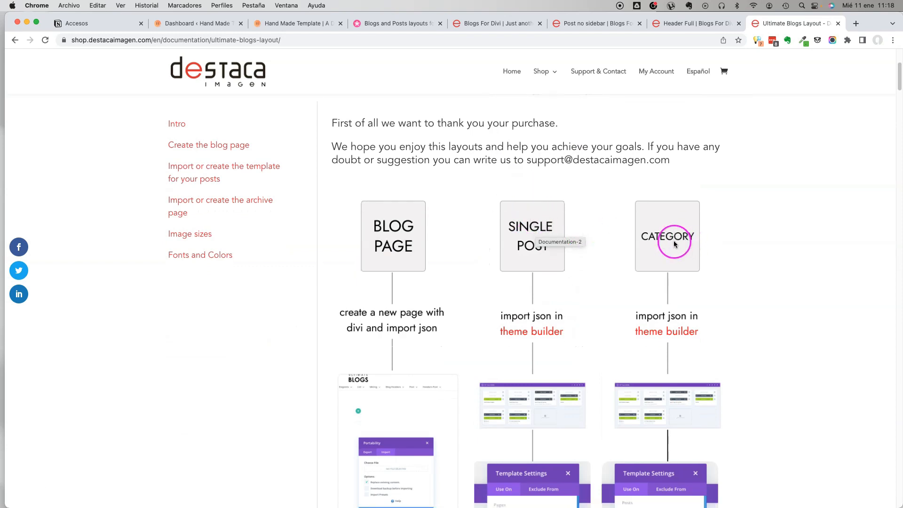
pyautogui.scroll(-4, 740, 288)
pyautogui.scroll(-3, 692, 230)
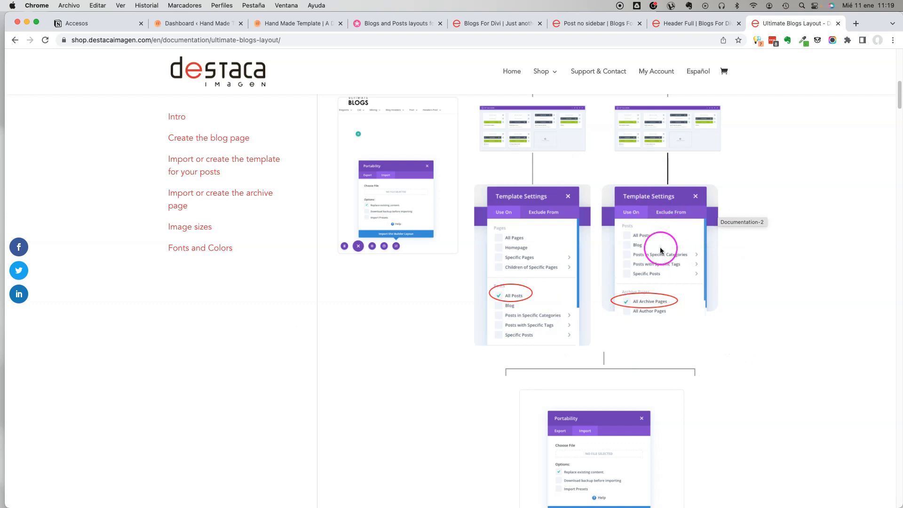
pyautogui.scroll(3, 665, 302)
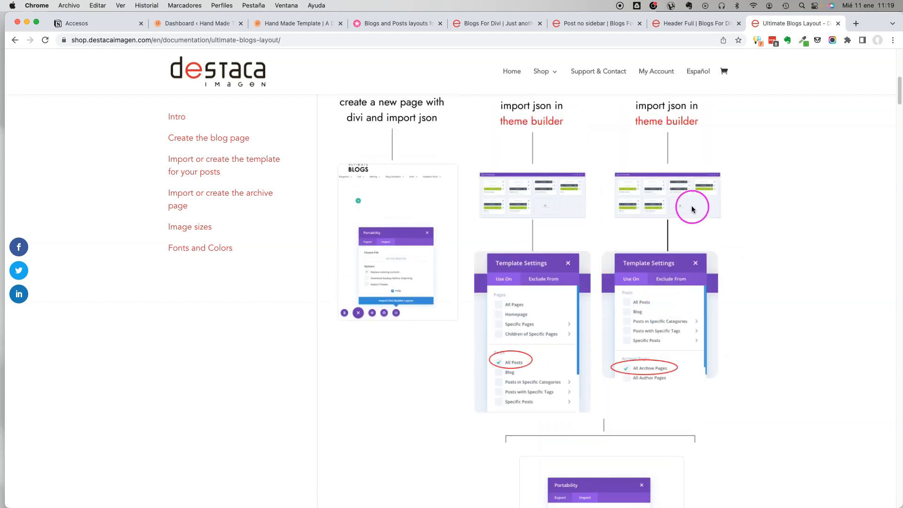
# Revisit the Modern Grid blog page demo, then switch to the Blogs Template 1.4 folder in Finder.
pyautogui.click(507, 24)
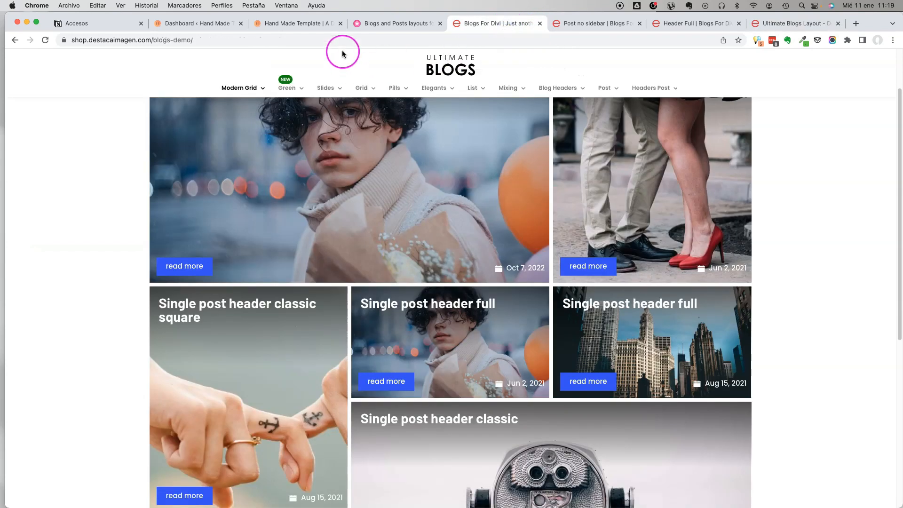
pyautogui.scroll(3, 142, 99)
pyautogui.press('super+Tab')
pyautogui.press('super+Tab')
pyautogui.press('super+Tab')
pyautogui.press('super+Tab')
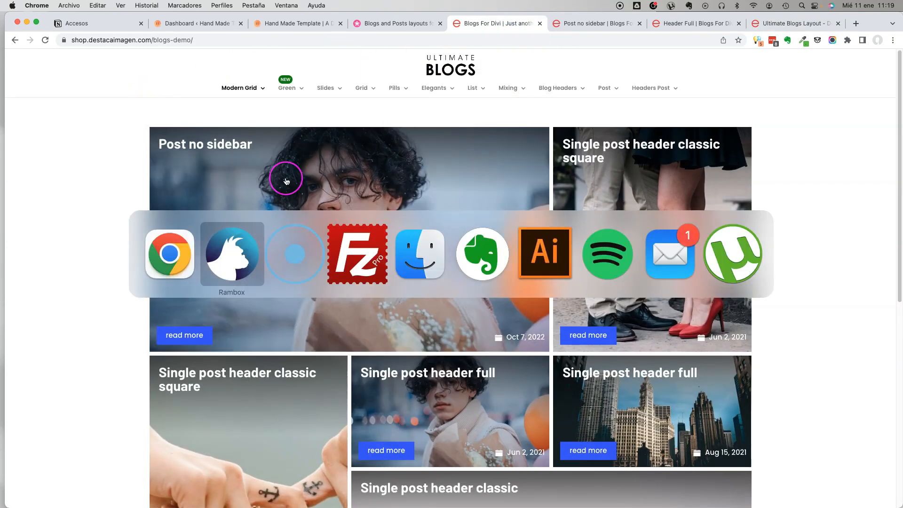
pyautogui.scroll(5, 682, 144)
# Collapse the Modern Grid, Pills, Elegant and Green Style folders in the file list and select the Elegant folder.
pyautogui.click(568, 202)
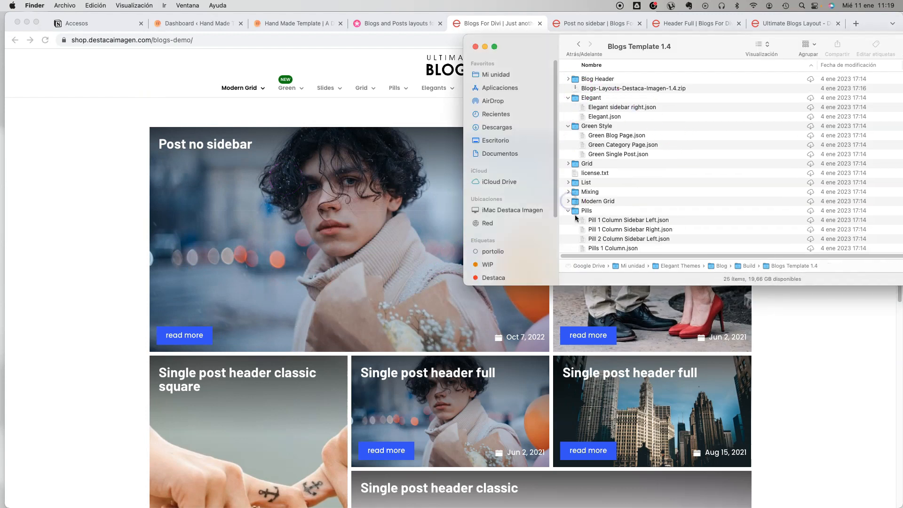
pyautogui.click(568, 211)
pyautogui.click(568, 98)
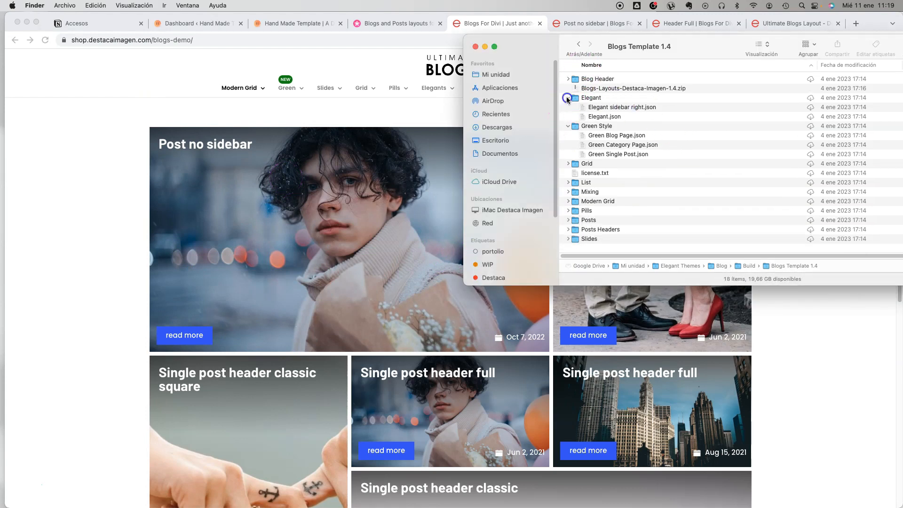
pyautogui.click(568, 79)
pyautogui.click(568, 79)
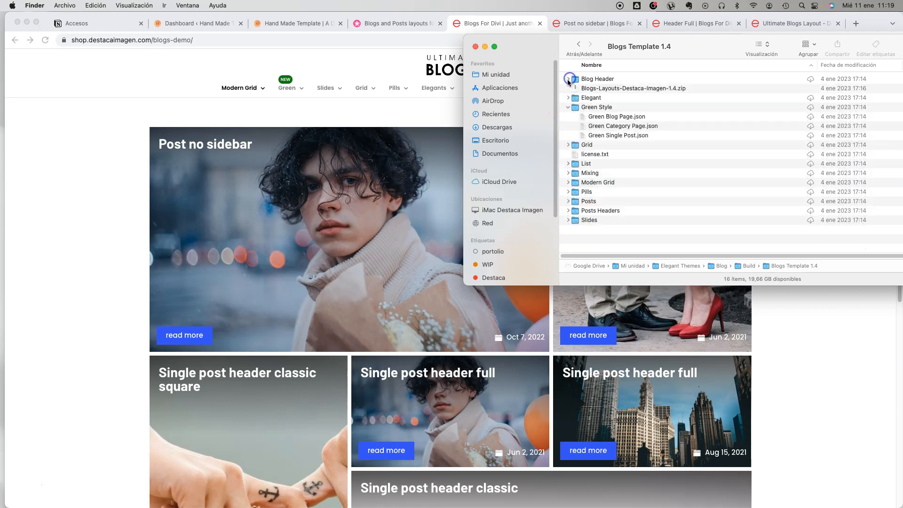
pyautogui.click(568, 107)
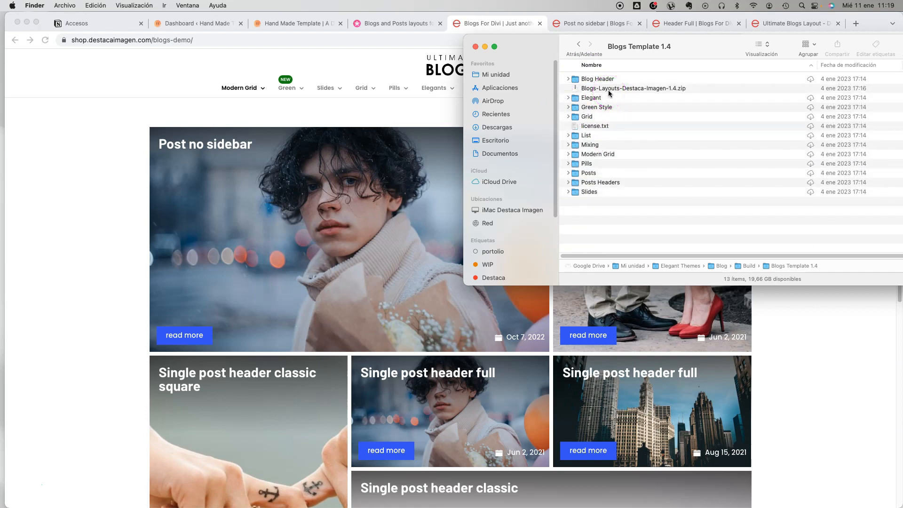
pyautogui.click(589, 98)
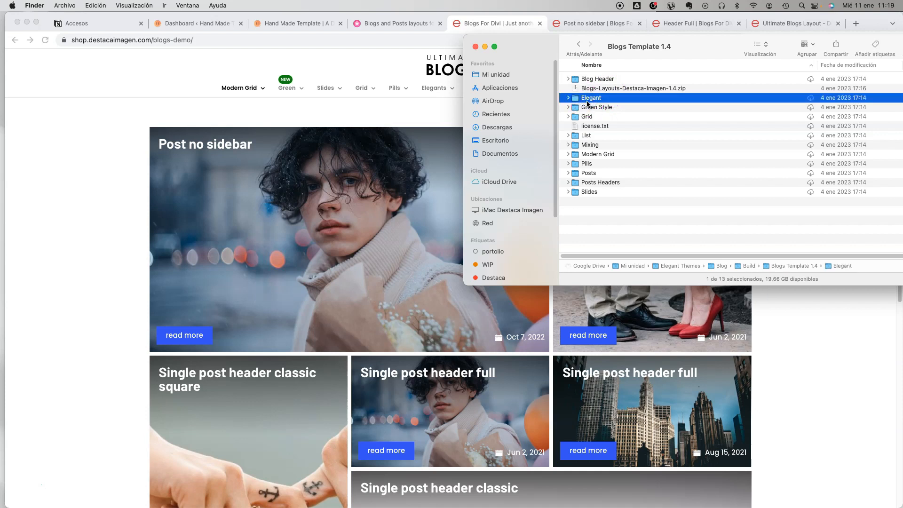
# Return to the demo site in Chrome, look through its layout categories and open the List Sidebar Left demo.
pyautogui.click(306, 66)
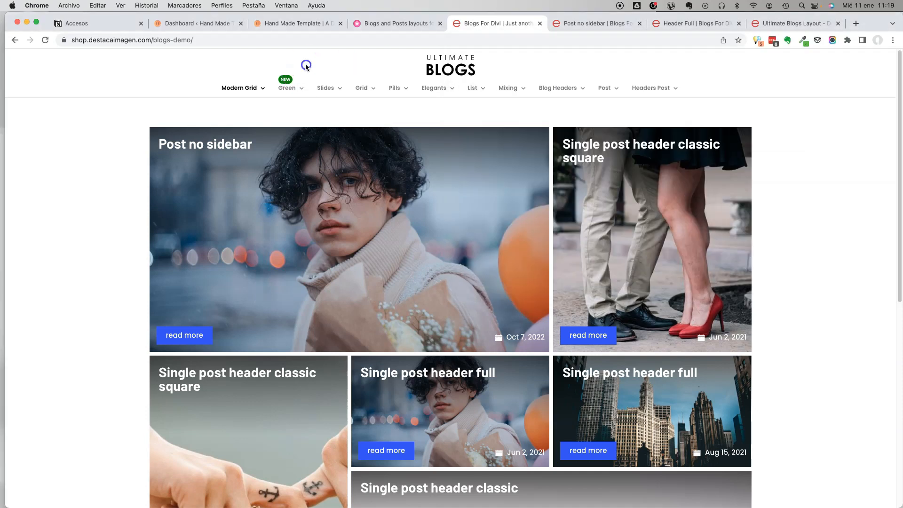
pyautogui.click(327, 89)
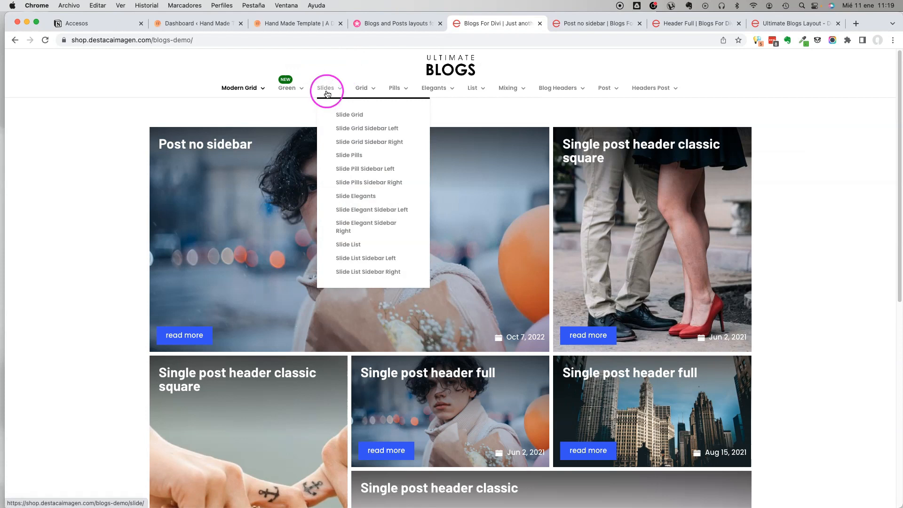
pyautogui.click(256, 92)
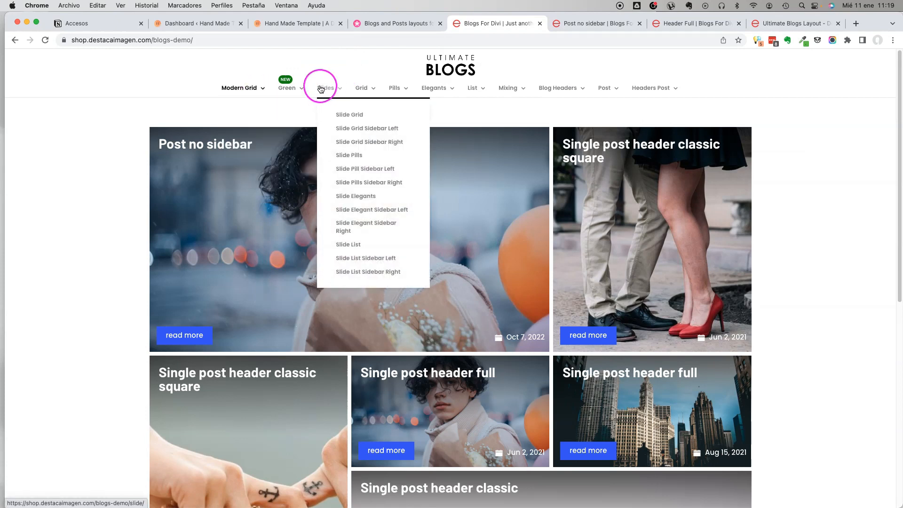
pyautogui.moveTo(490, 94)
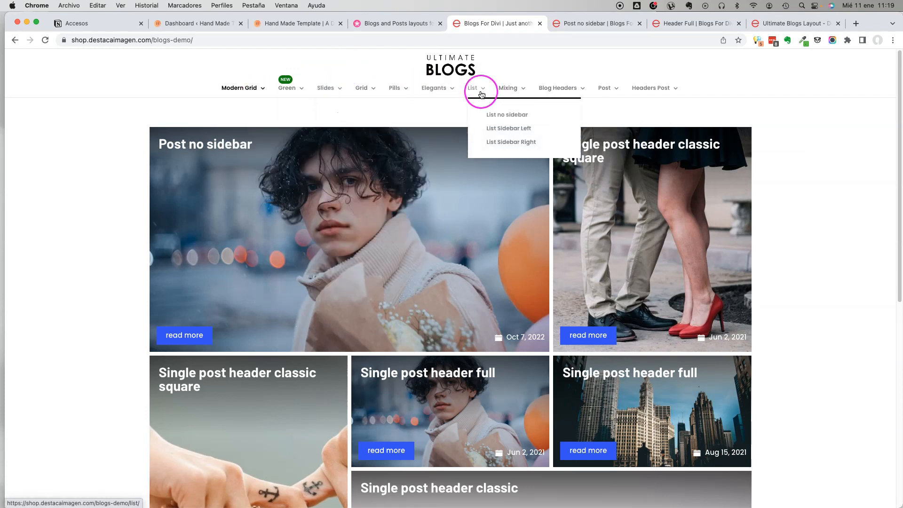
pyautogui.moveTo(553, 97)
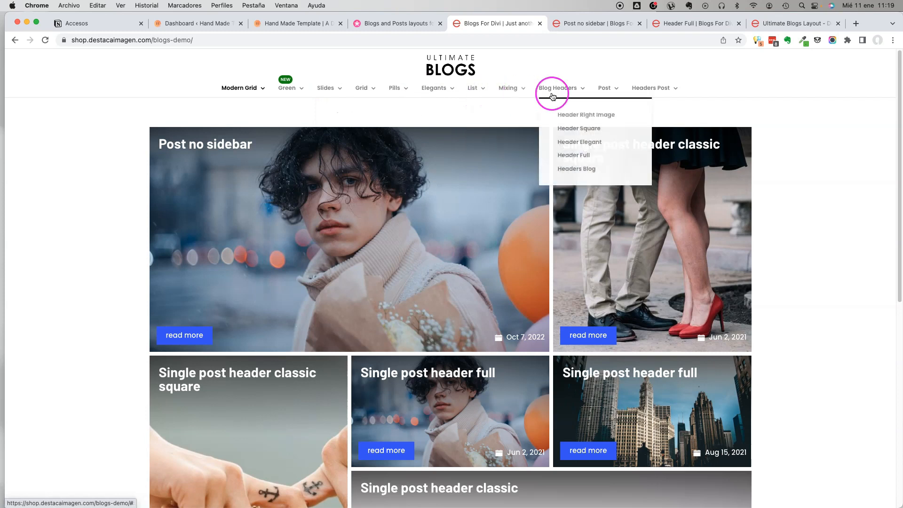
pyautogui.click(498, 130)
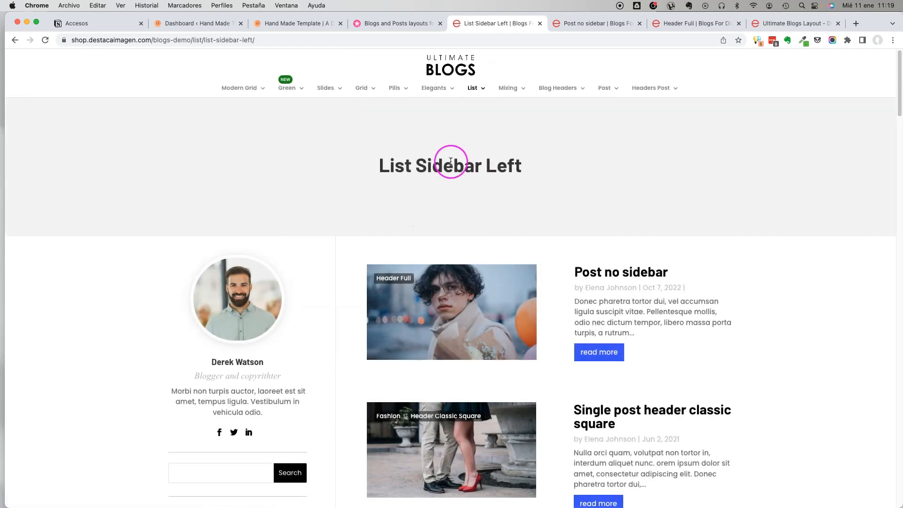
# Switch to Finder and open the List folder to find the JSON files for the list layouts.
pyautogui.press('super+Tab')
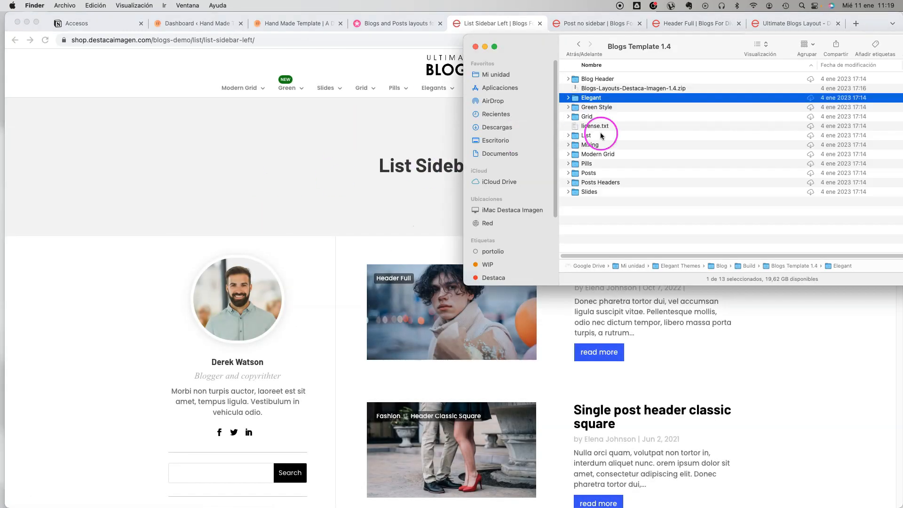
pyautogui.click(594, 136)
pyautogui.doubleClick(593, 136)
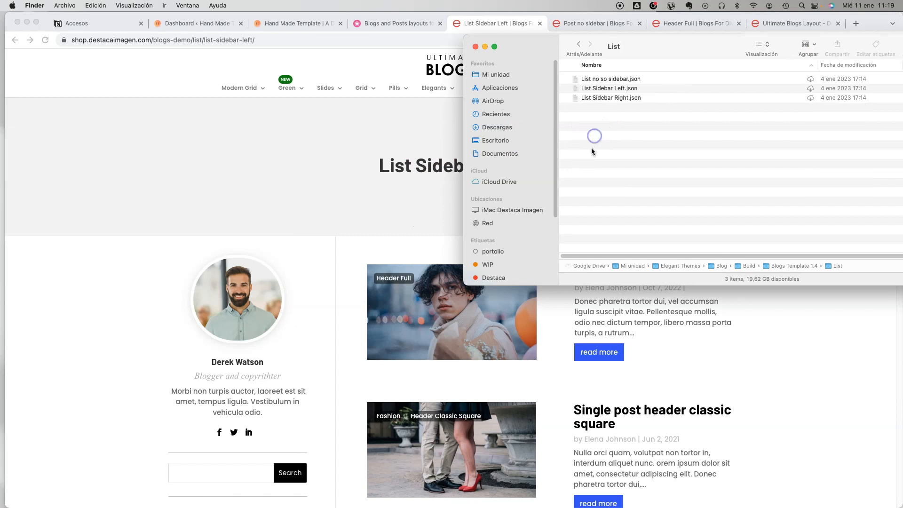
# Switch back to Chrome and open the Slide List demo.
pyautogui.press('super+Tab')
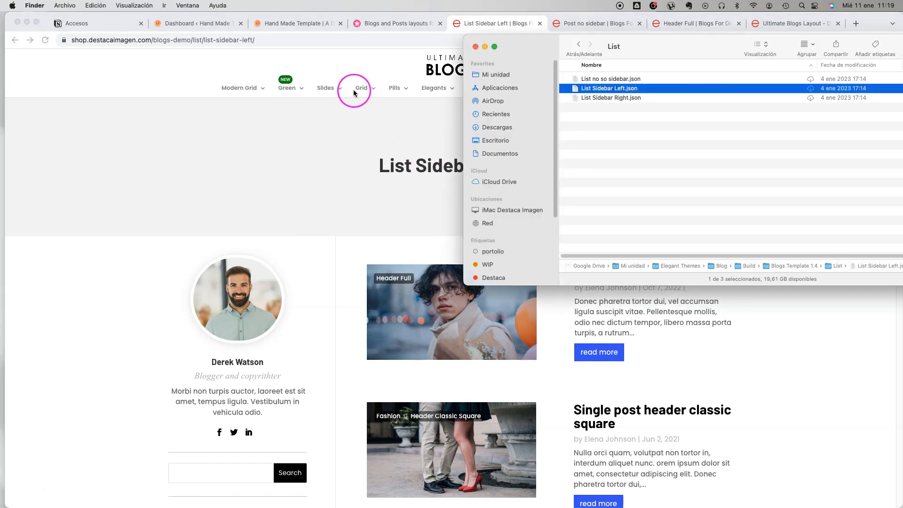
pyautogui.click(354, 93)
pyautogui.moveTo(325, 89)
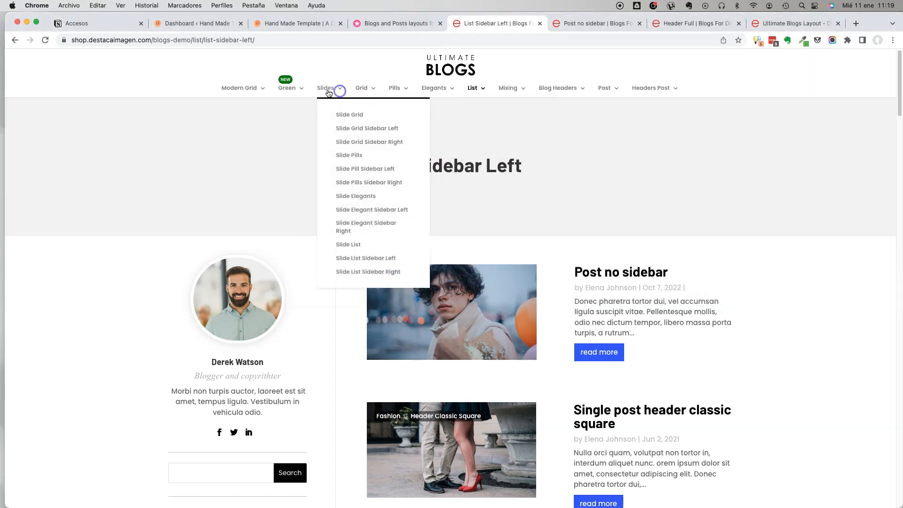
pyautogui.click(353, 245)
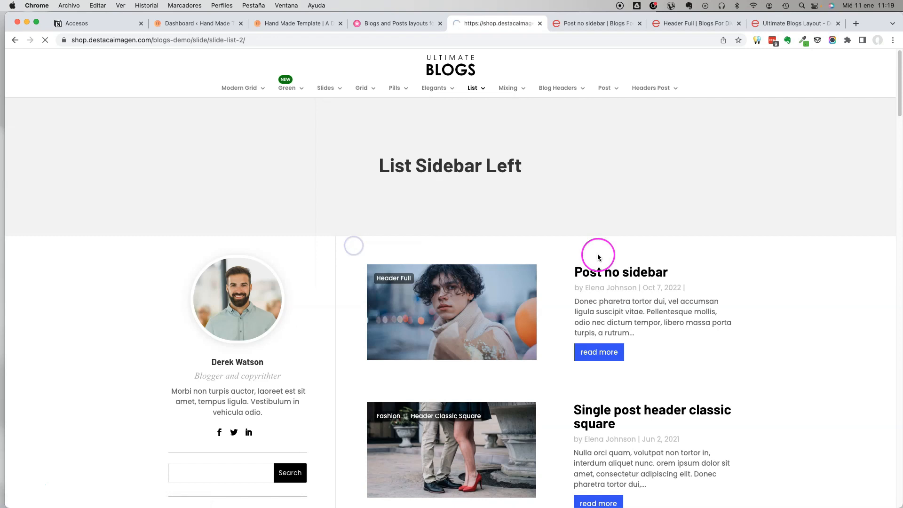
# In Finder, go back to Blogs Template 1.4, expand the Slides folder and select Slide List.json.
pyautogui.press('super+Tab')
pyautogui.click(577, 46)
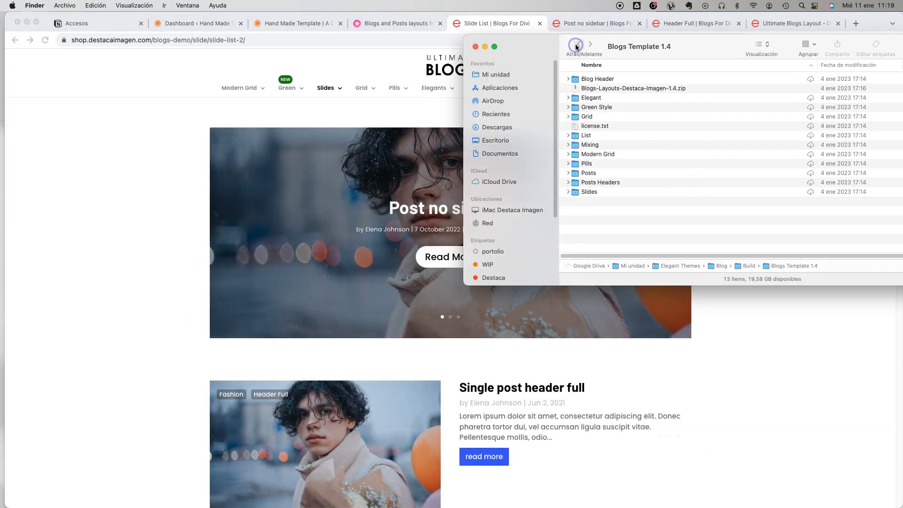
pyautogui.click(569, 192)
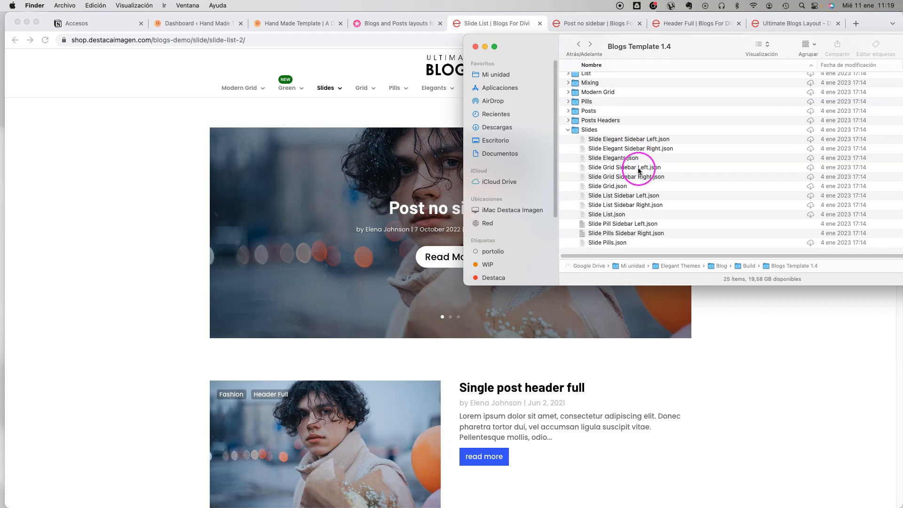
pyautogui.click(620, 214)
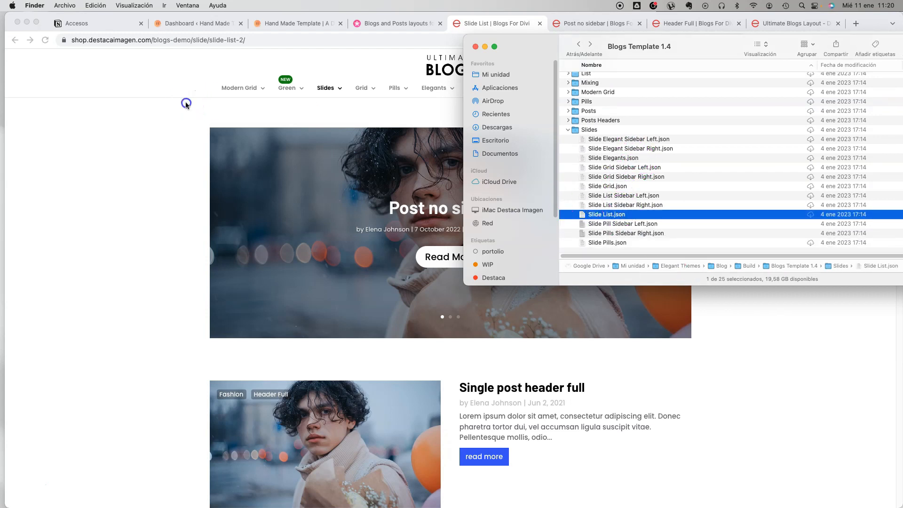
# Return to the Slide List demo in Chrome and advance its post slider by one slide.
pyautogui.click(187, 102)
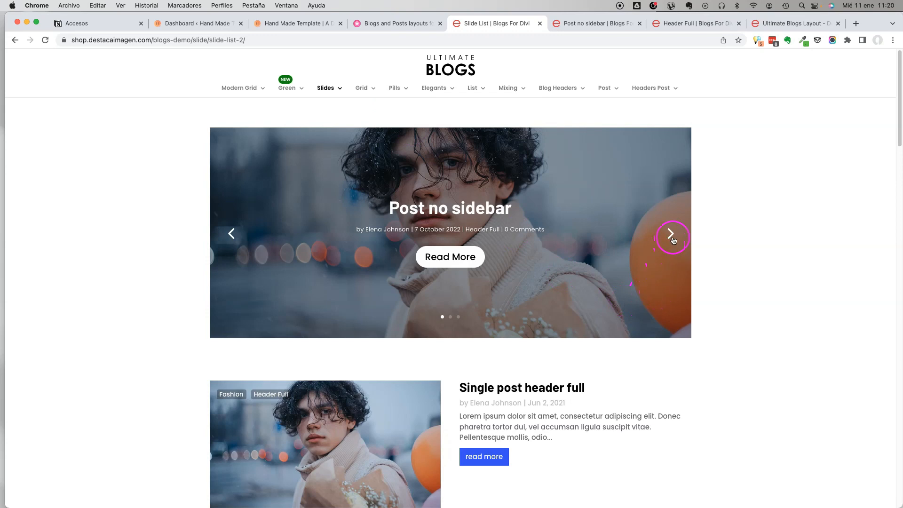
pyautogui.click(672, 235)
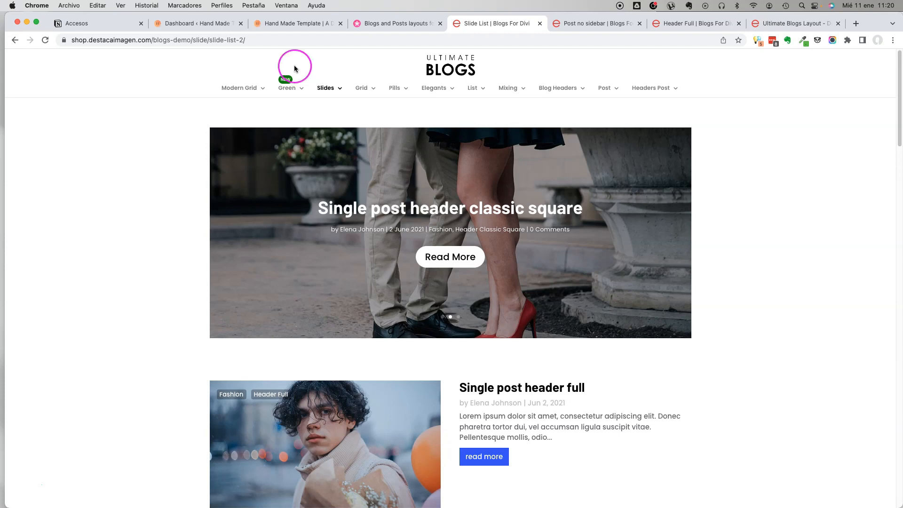
pyautogui.click(285, 84)
pyautogui.click(547, 94)
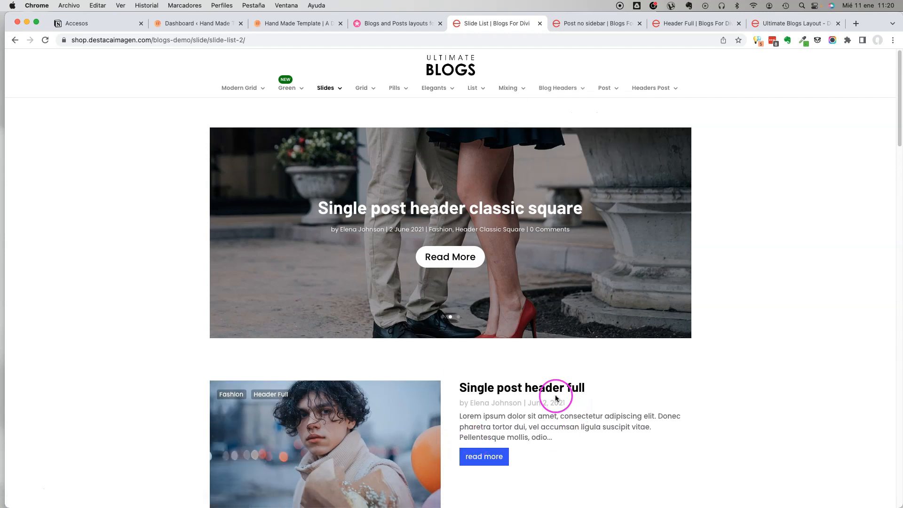
# Open the Elegant blog page demo and look over its header and first posts.
pyautogui.moveTo(559, 96)
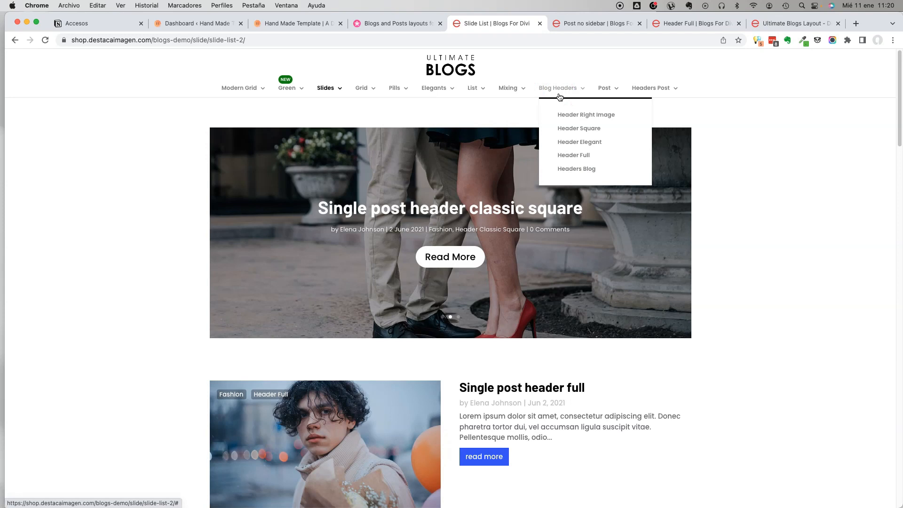
pyautogui.moveTo(445, 89)
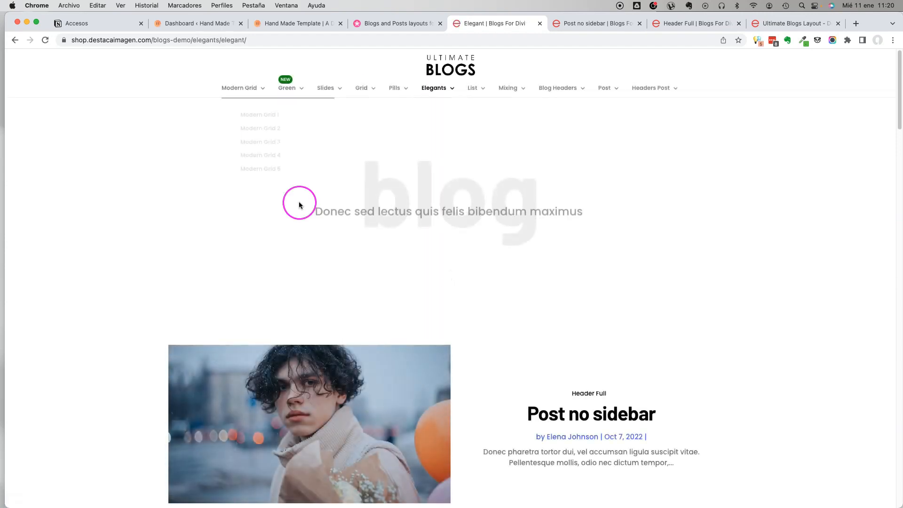
pyautogui.scroll(-4, 378, 226)
pyautogui.scroll(4, 378, 228)
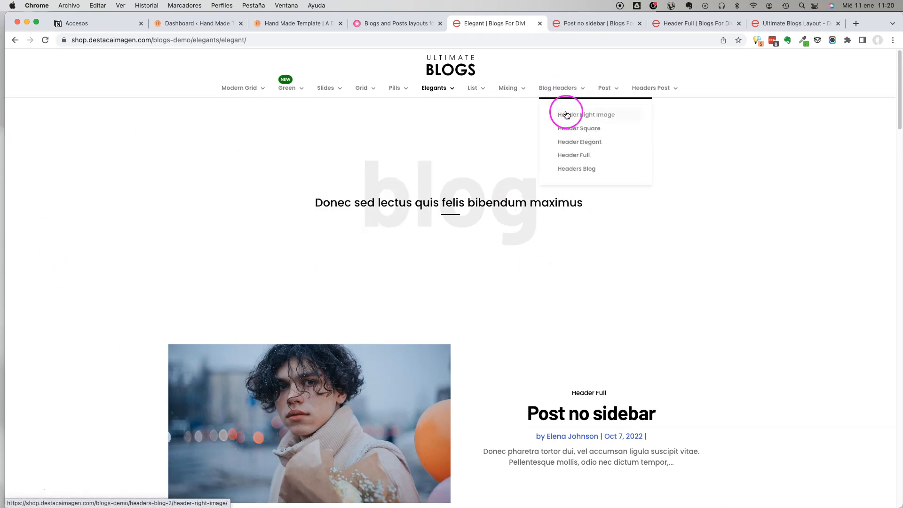
# View the Header Right Image, Header Square, Header Elegant and Header Full blog header demos in turn.
pyautogui.click(567, 114)
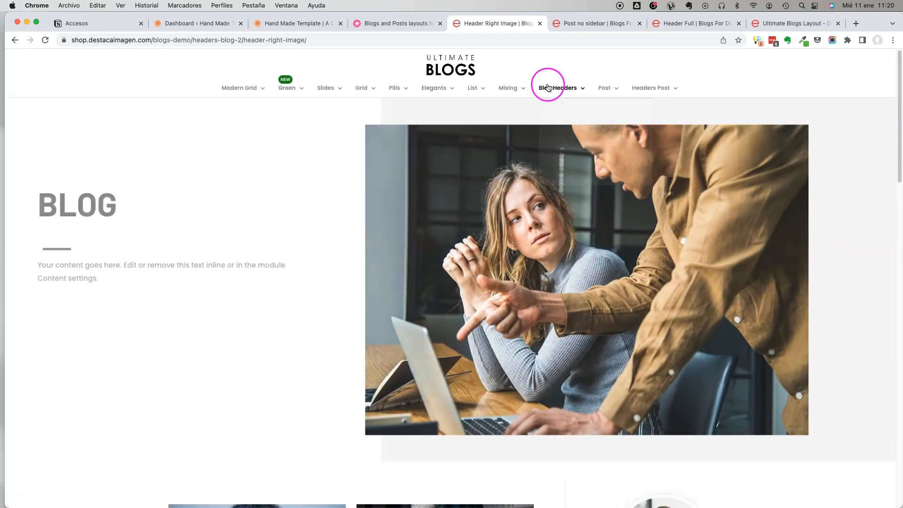
pyautogui.moveTo(550, 88)
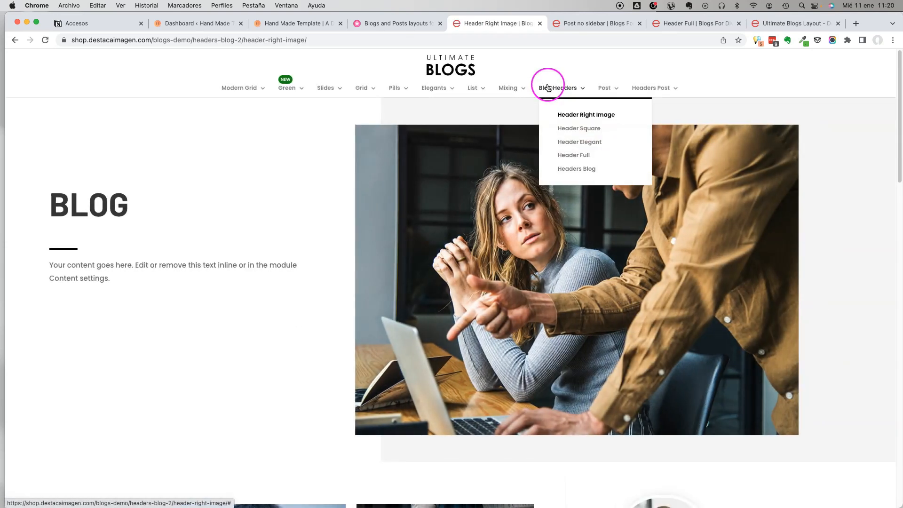
pyautogui.click(567, 131)
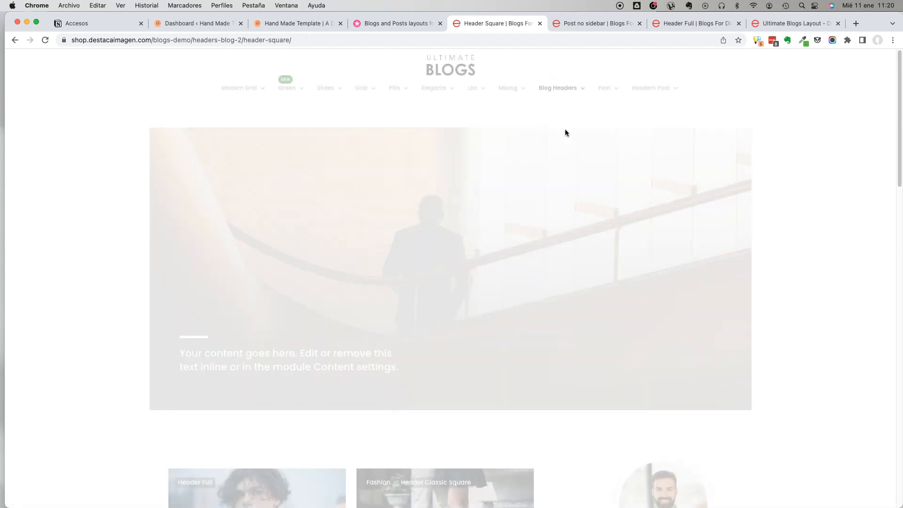
pyautogui.moveTo(560, 94)
pyautogui.click(564, 141)
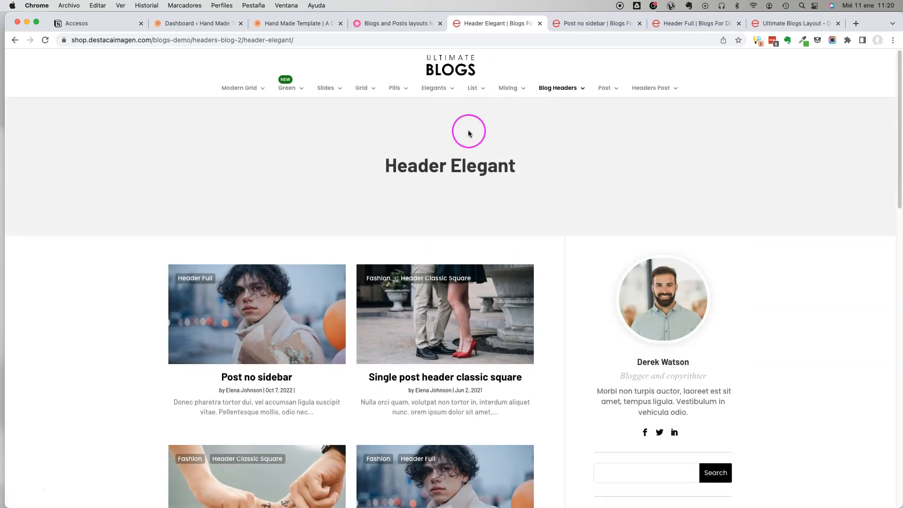
pyautogui.moveTo(587, 89)
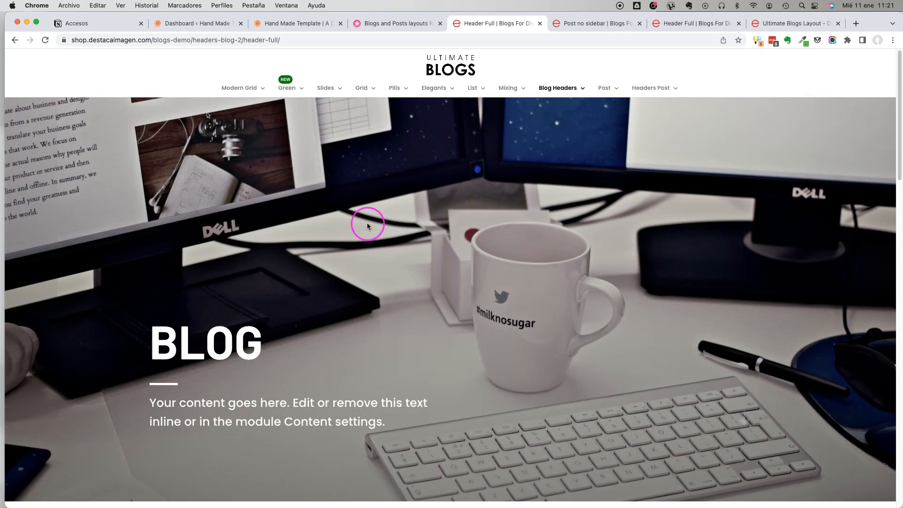
pyautogui.moveTo(618, 99)
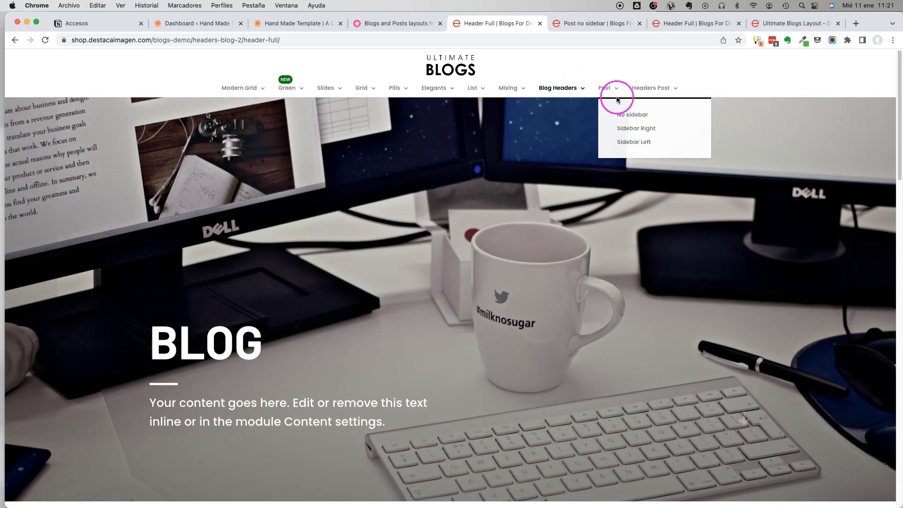
# Open the Single post header full demo and look over its header and opening content.
pyautogui.moveTo(669, 86)
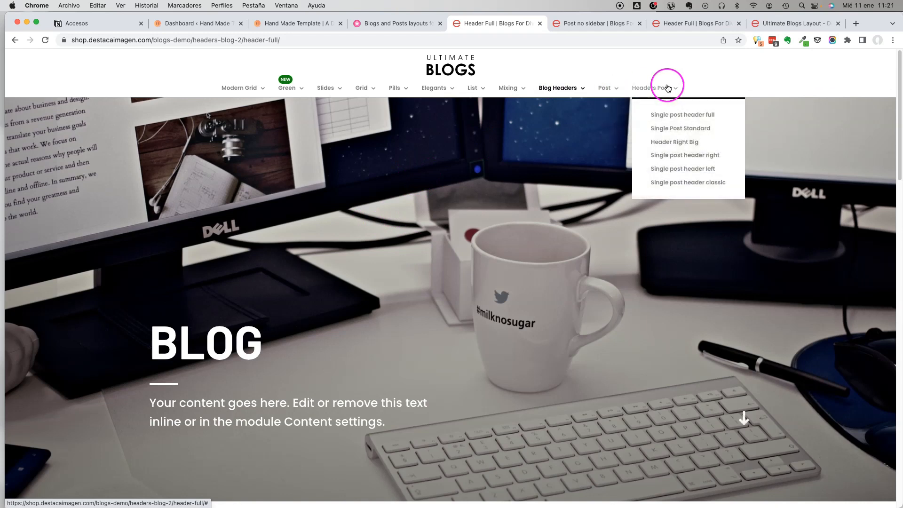
pyautogui.click(683, 116)
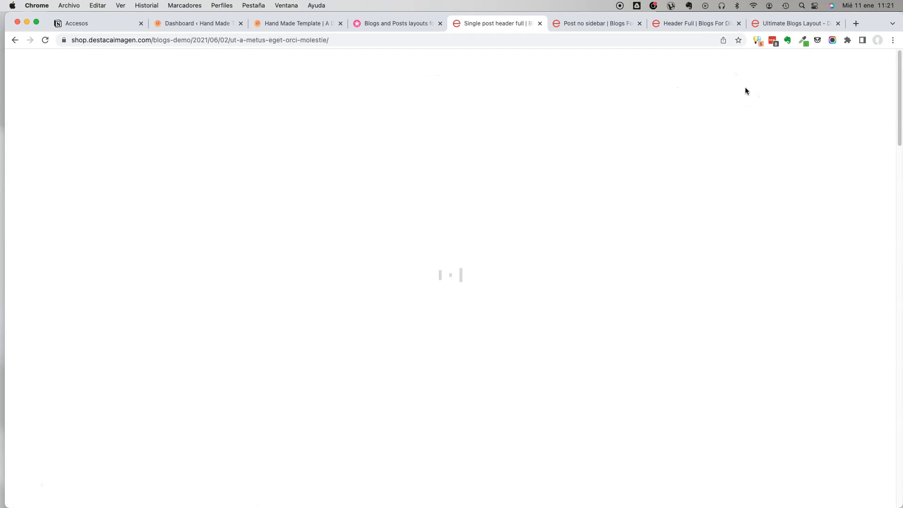
pyautogui.scroll(-8, 500, 171)
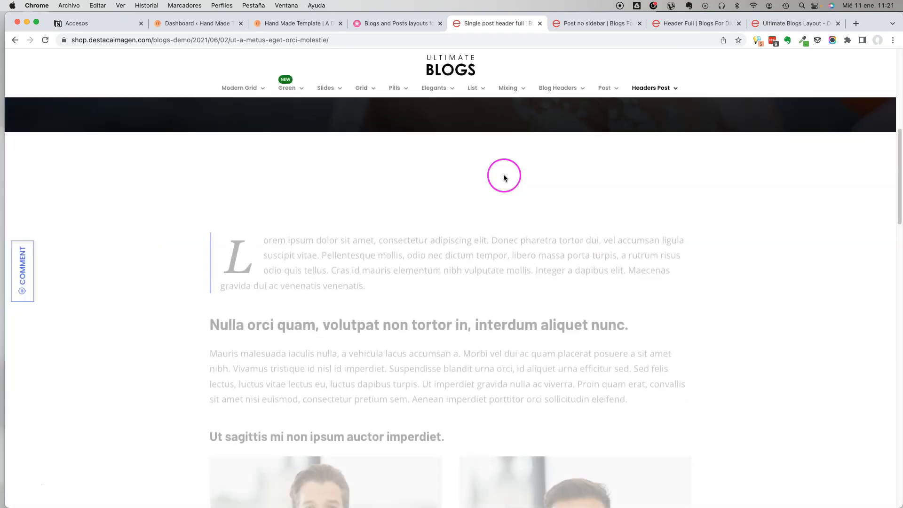
pyautogui.scroll(8, 572, 150)
# Open the Pellentesque eleifend aliquam demo post and look through its header, featured image and body content.
pyautogui.moveTo(650, 80)
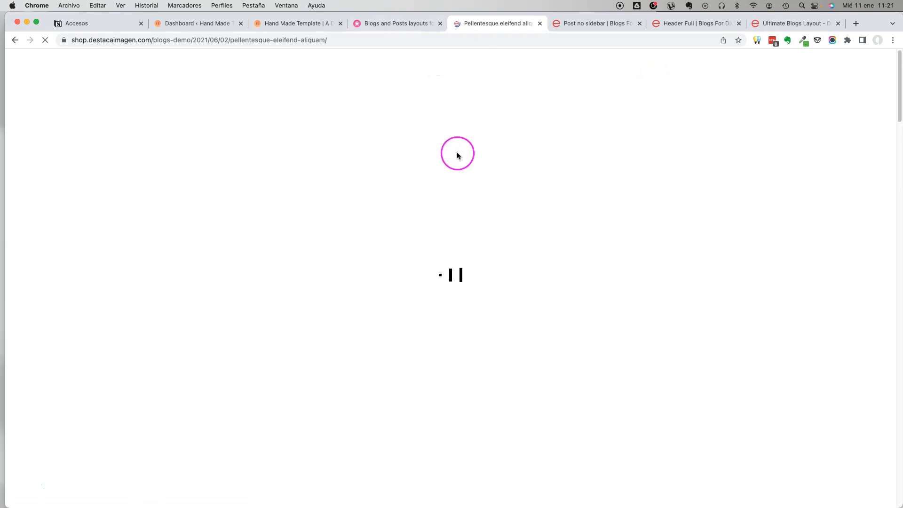
pyautogui.scroll(-10, 446, 123)
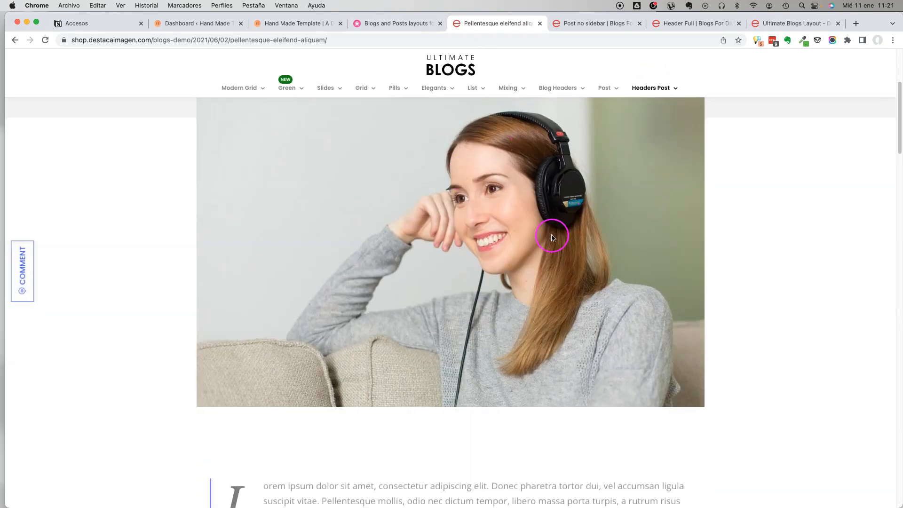
pyautogui.scroll(-5, 444, 202)
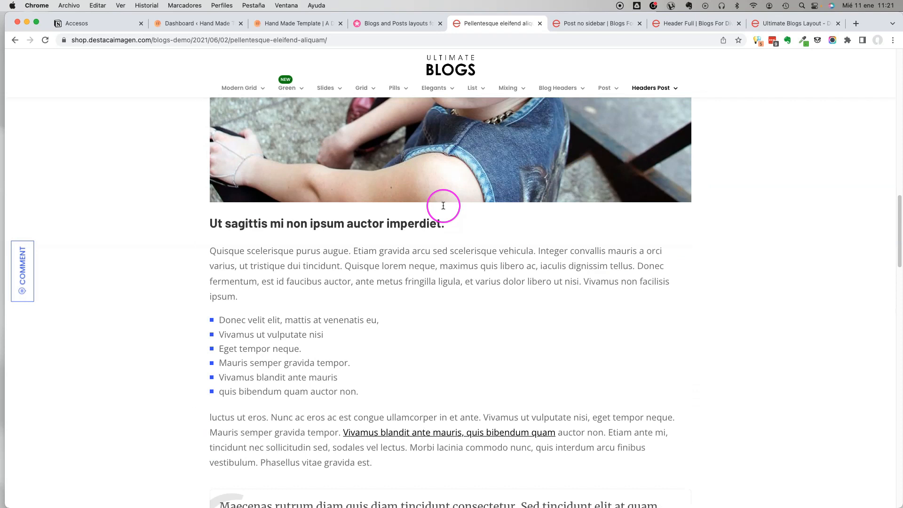
pyautogui.scroll(15, 442, 203)
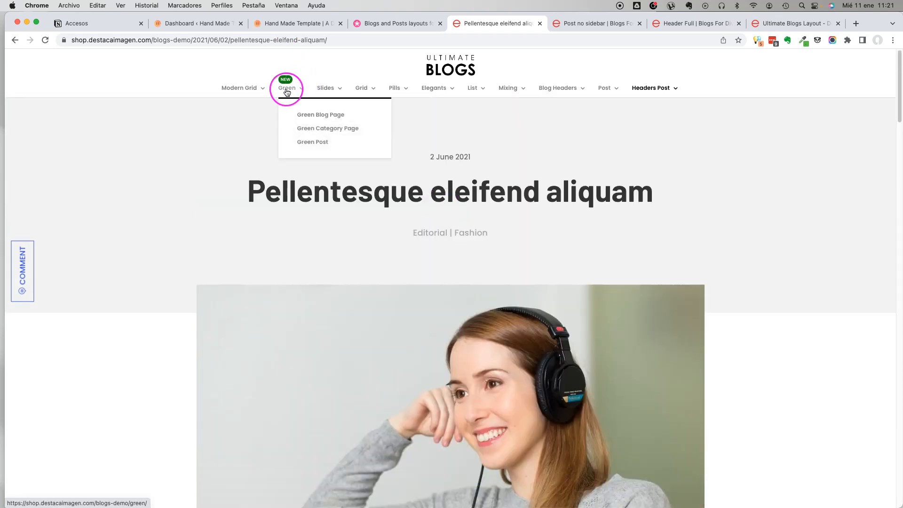
# View the Header Right Big, Single post header right and Single post header left demos in turn.
pyautogui.click(656, 141)
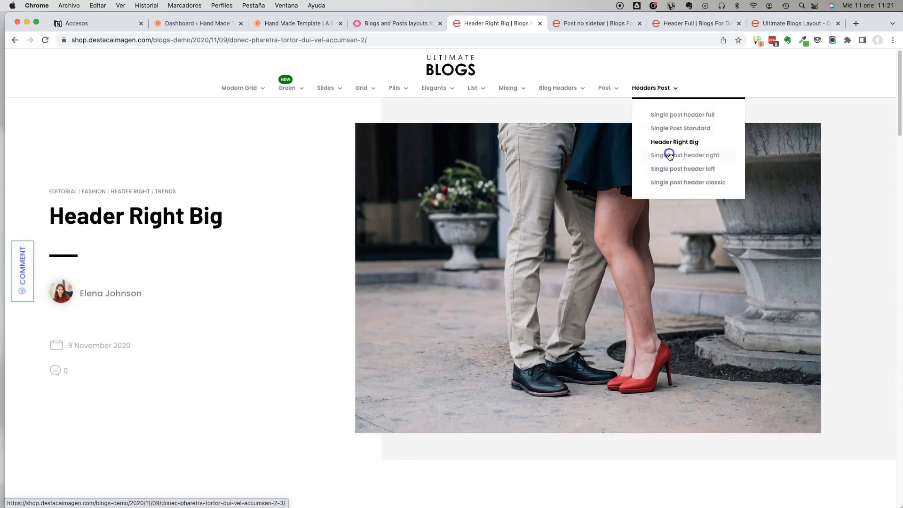
pyautogui.click(673, 146)
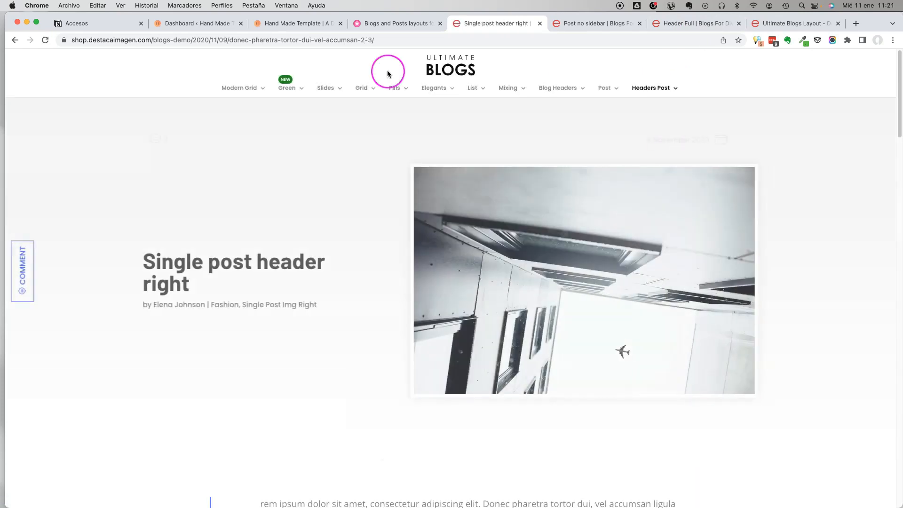
pyautogui.moveTo(638, 99)
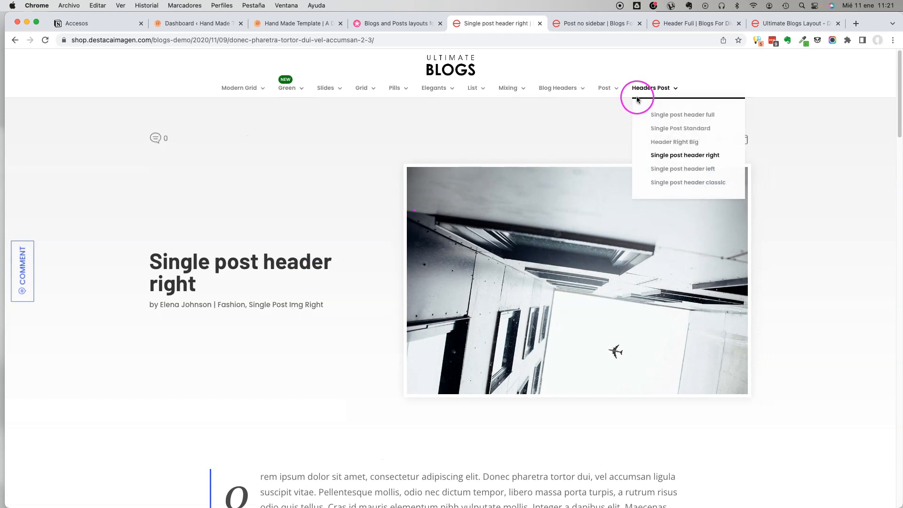
pyautogui.click(669, 174)
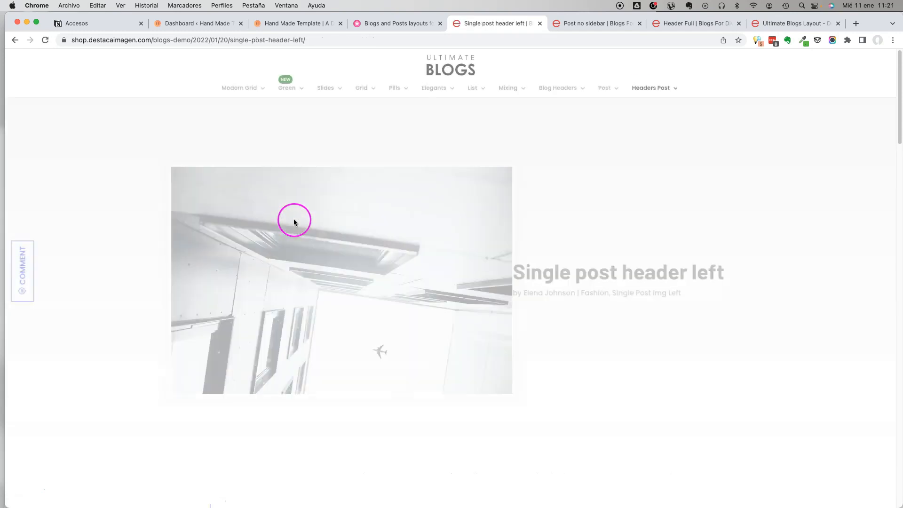
pyautogui.scroll(-3, 432, 252)
pyautogui.scroll(3, 283, 165)
# From the Modern Grid blog page, open the Single post header classic square post and look through its content.
pyautogui.moveTo(244, 95)
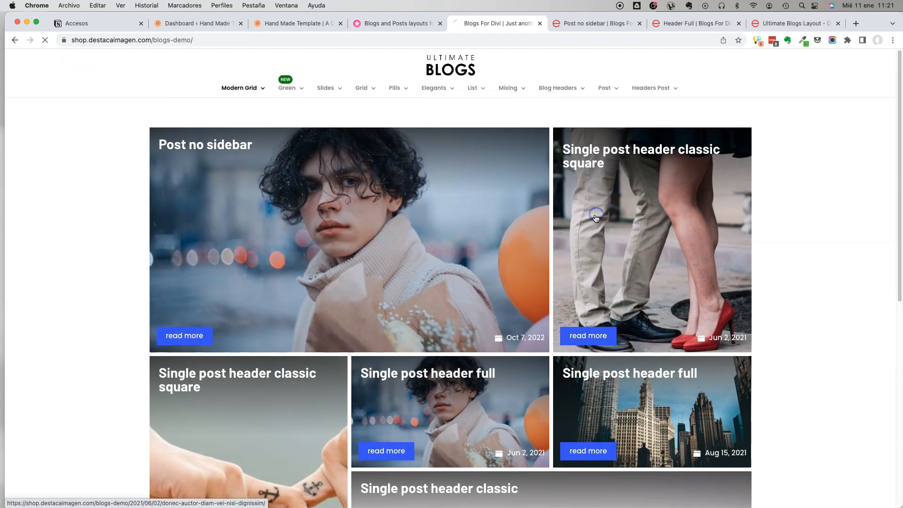
pyautogui.scroll(-2, 440, 170)
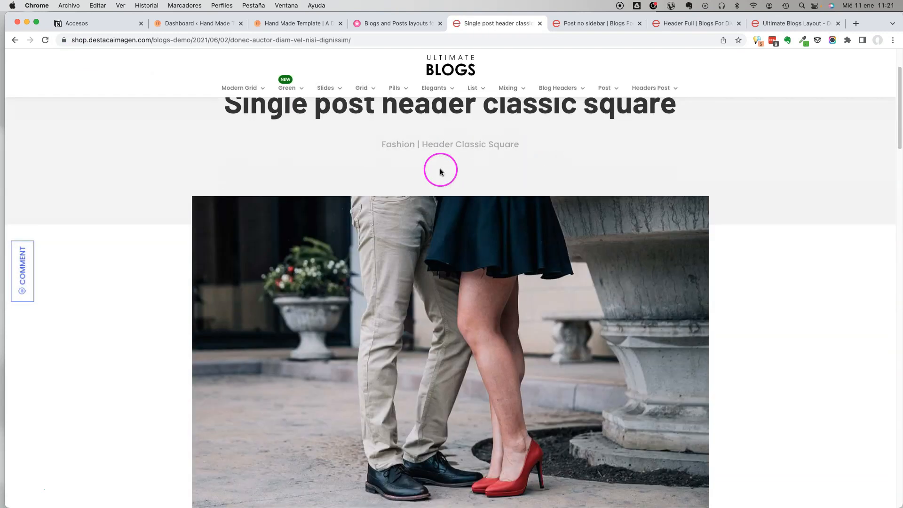
pyautogui.scroll(-2, 441, 172)
pyautogui.scroll(-10, 504, 269)
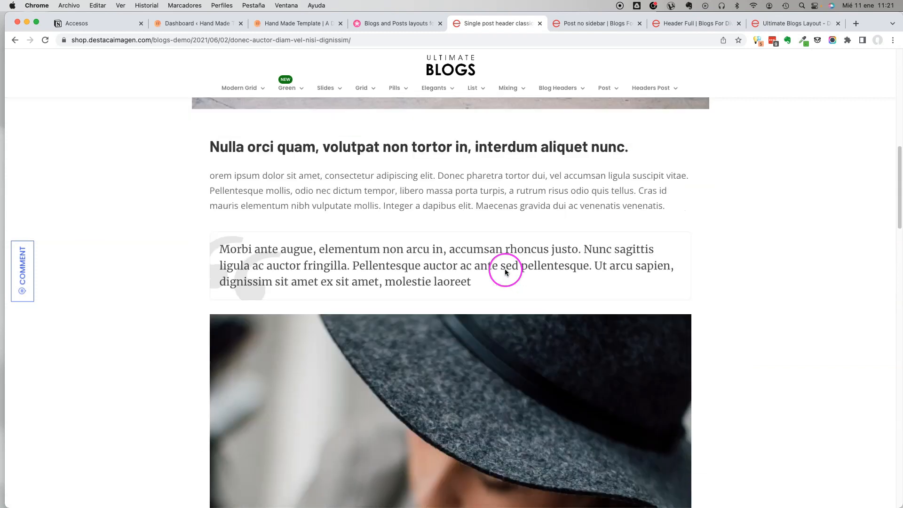
pyautogui.scroll(15, 504, 269)
# Go back to the Modern Grid blog page and open the Single post header full post dated Aug 15, 2021.
pyautogui.click(15, 40)
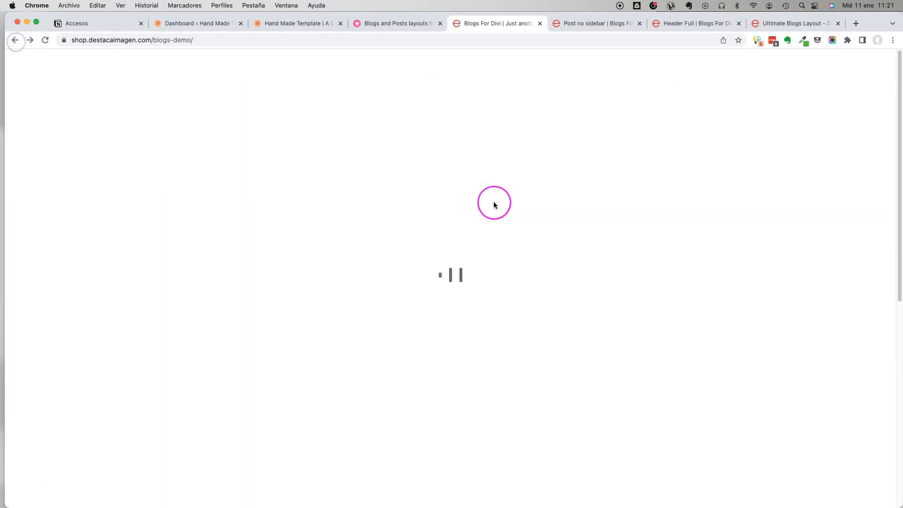
pyautogui.scroll(-4, 671, 301)
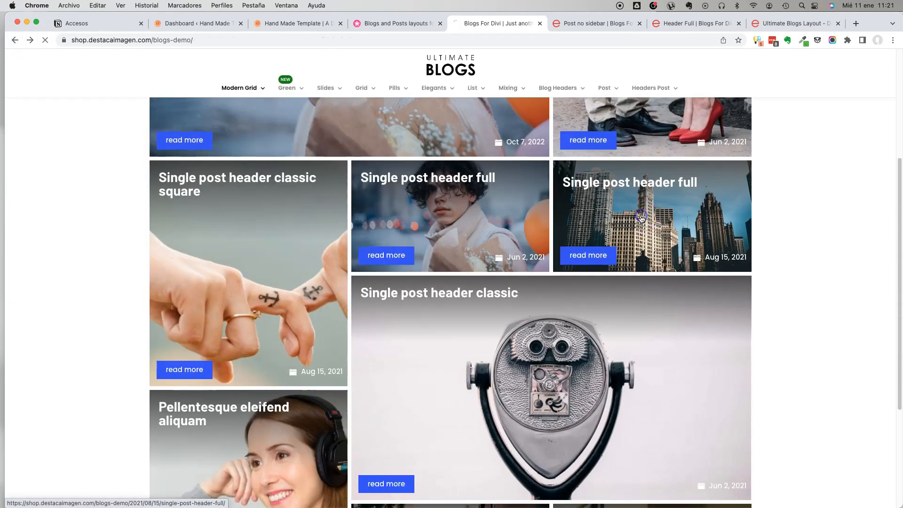
pyautogui.click(641, 219)
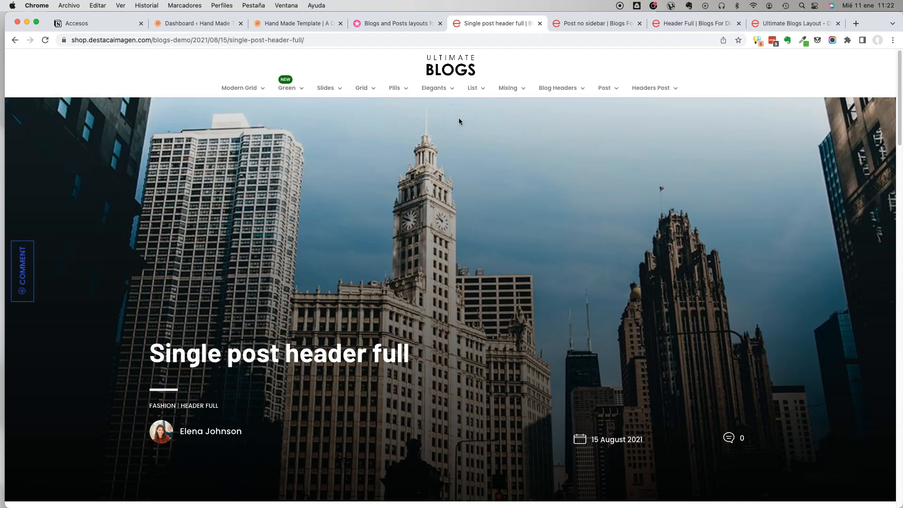
# Switch to the Hand Made Template site and look over its home page and the Shops and Blogs navigation.
pyautogui.click(382, 24)
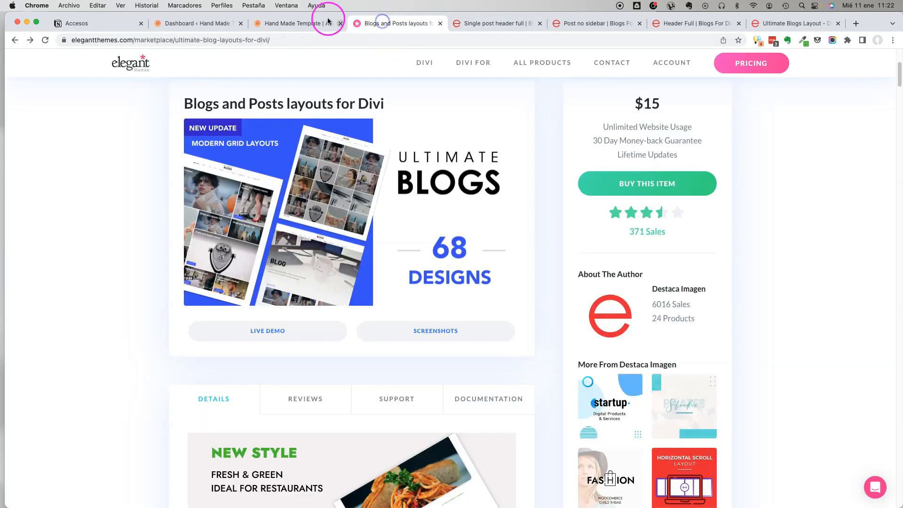
pyautogui.click(294, 24)
pyautogui.click(214, 23)
pyautogui.click(289, 28)
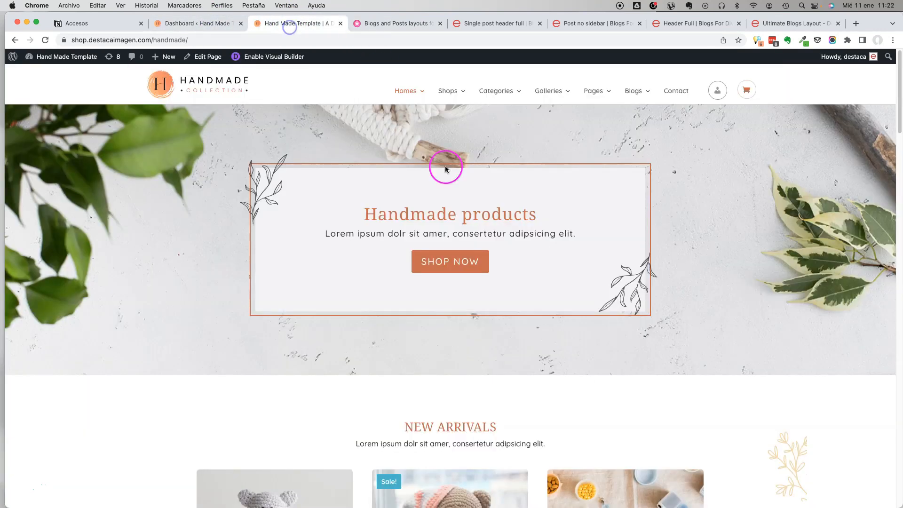
pyautogui.moveTo(443, 92)
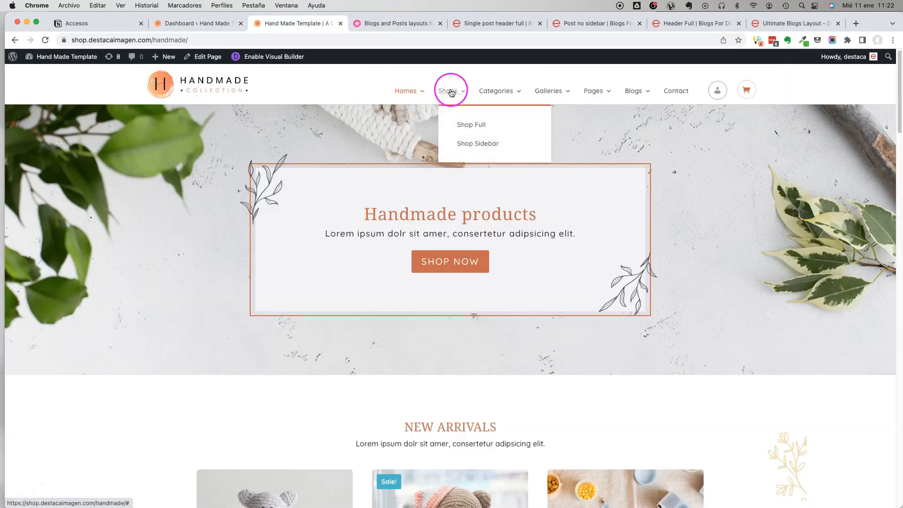
pyautogui.moveTo(631, 92)
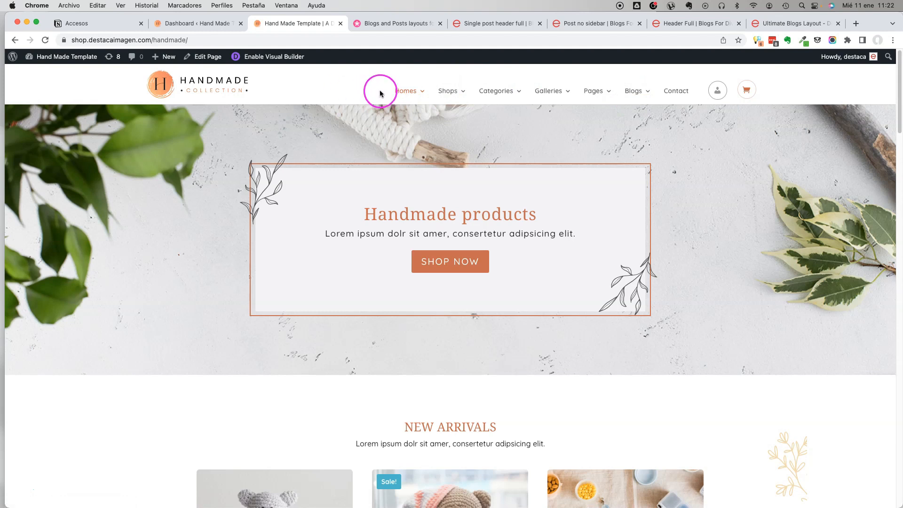
# In the Hand Made Template's WordPress dashboard, add a new page titled Blog Demo.
pyautogui.click(184, 24)
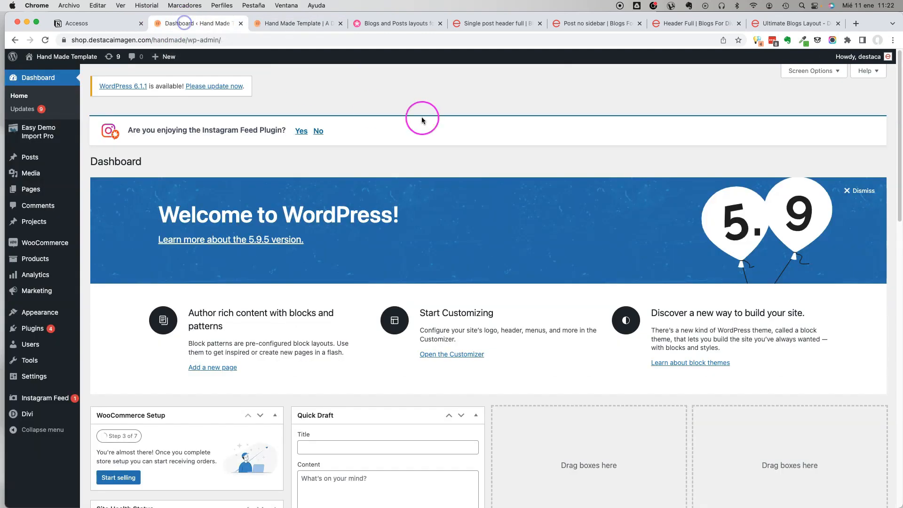
pyautogui.moveTo(43, 188)
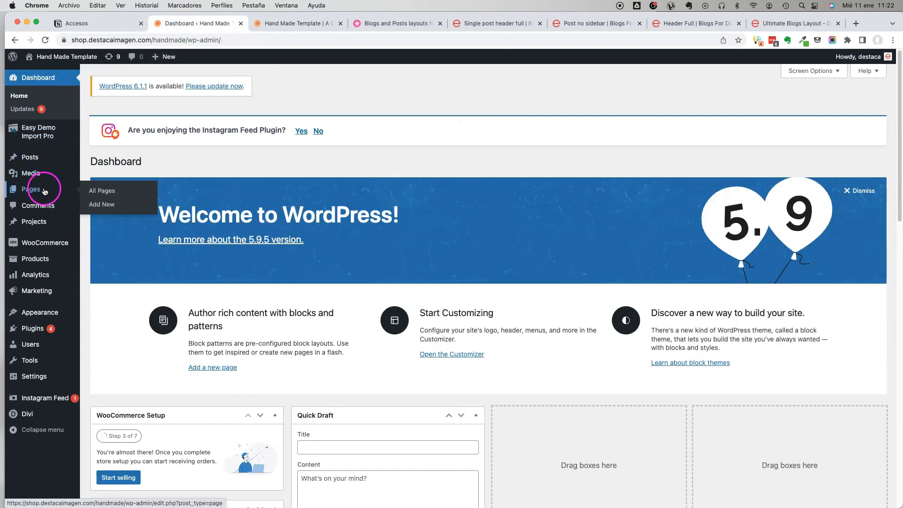
pyautogui.click(120, 204)
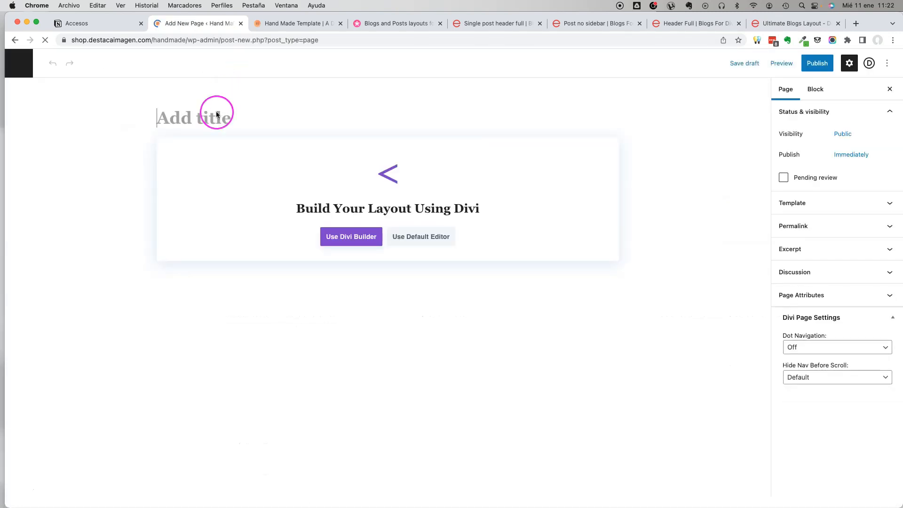
pyautogui.write('Blog Demo')
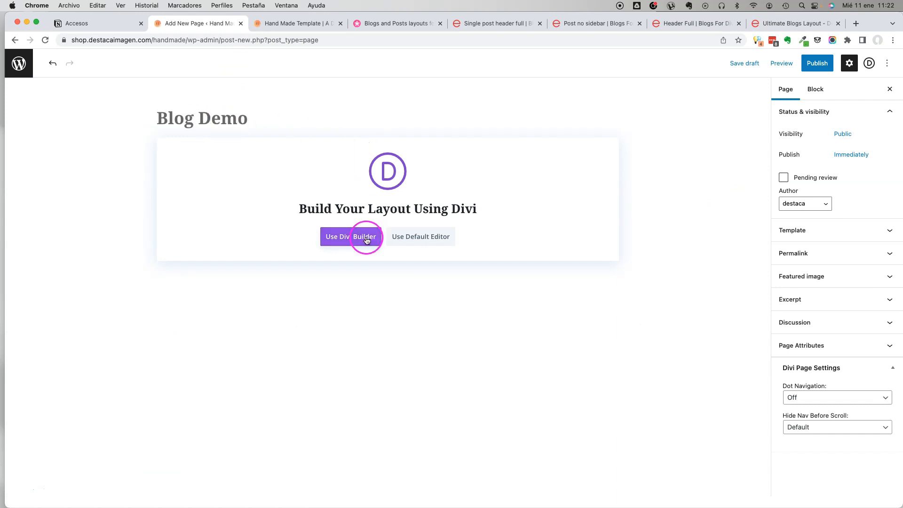
# Open the Blog Demo page in the Divi Builder, dismiss the row insertion dialog and expand the builder's page settings bar.
pyautogui.click(366, 238)
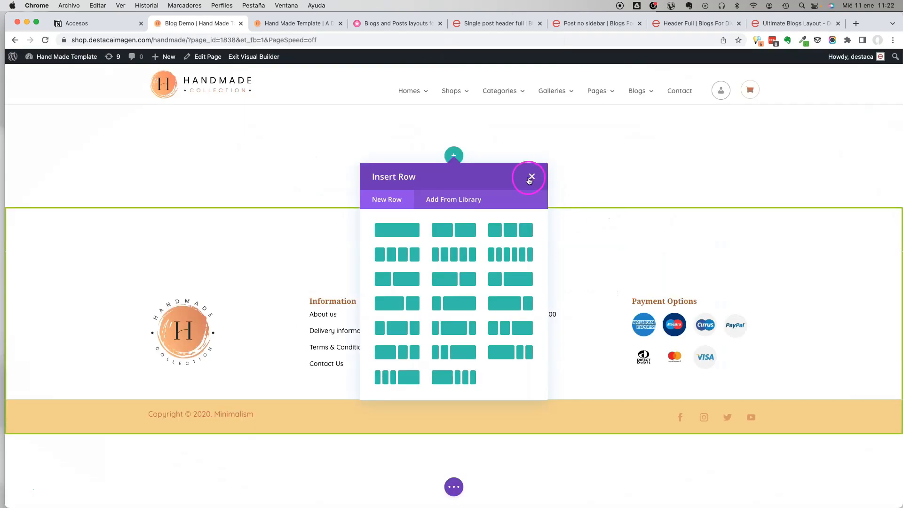
pyautogui.click(531, 177)
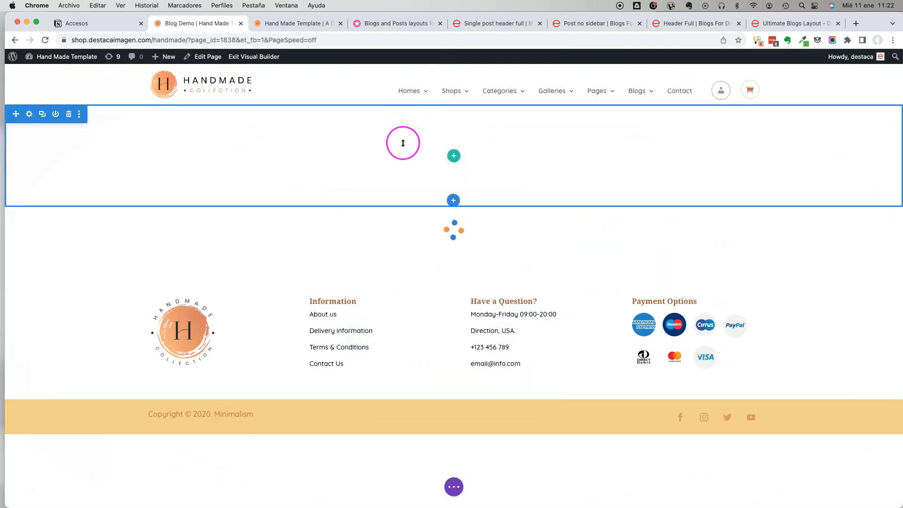
pyautogui.click(454, 486)
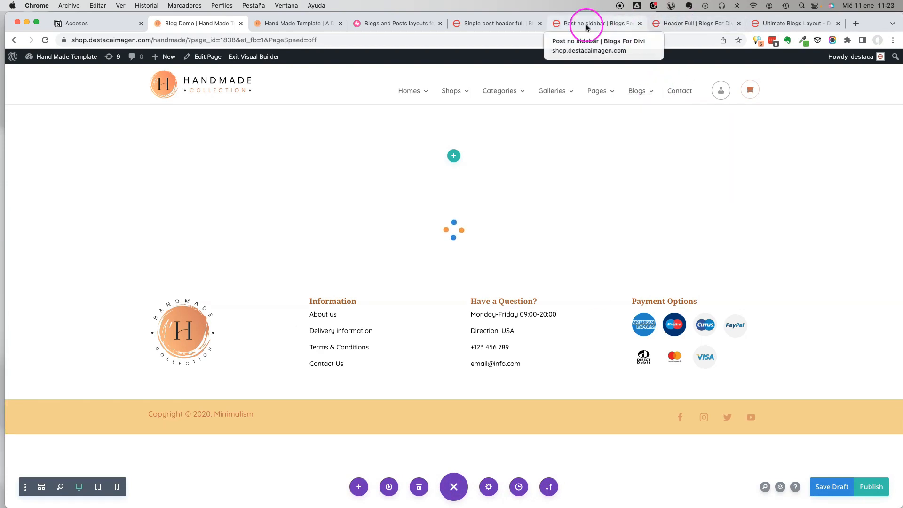
# Return to the Post no sidebar demo and open the Pills 1 blog layout demo from there.
pyautogui.click(494, 23)
pyautogui.click(599, 25)
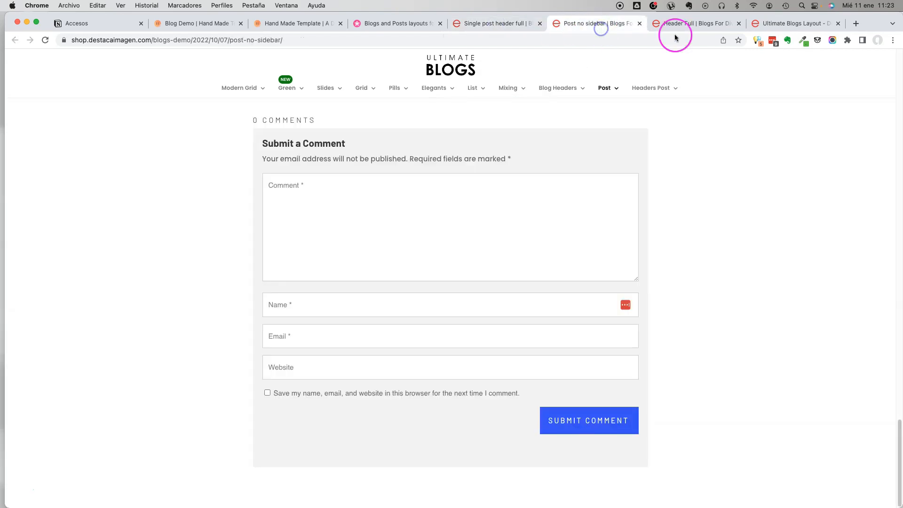
pyautogui.scroll(15, 648, 160)
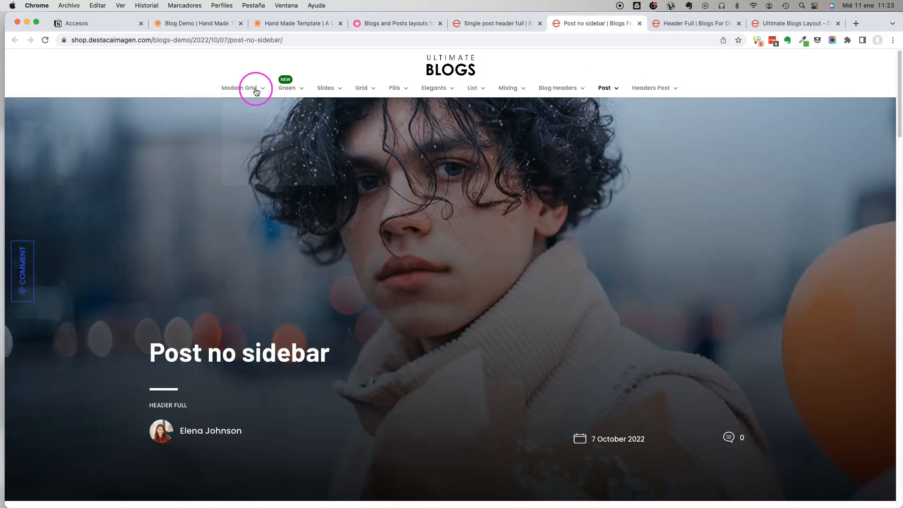
pyautogui.moveTo(394, 90)
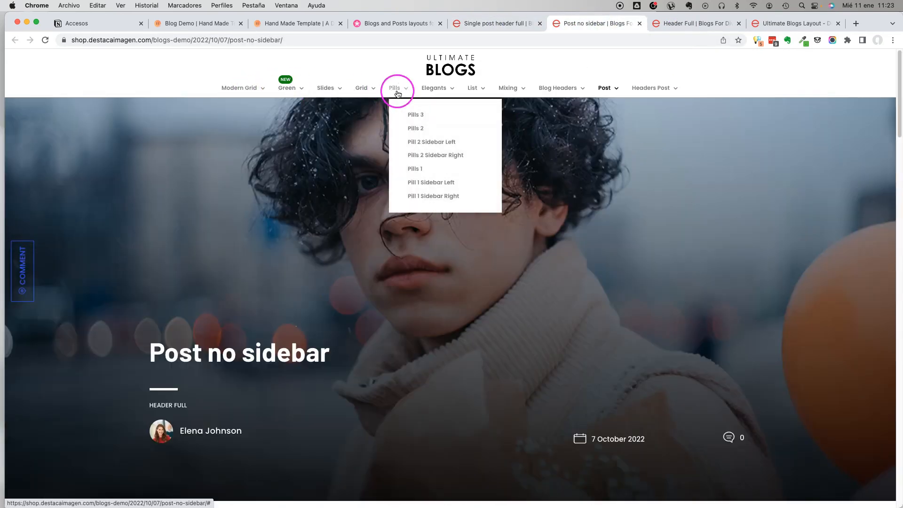
pyautogui.click(417, 173)
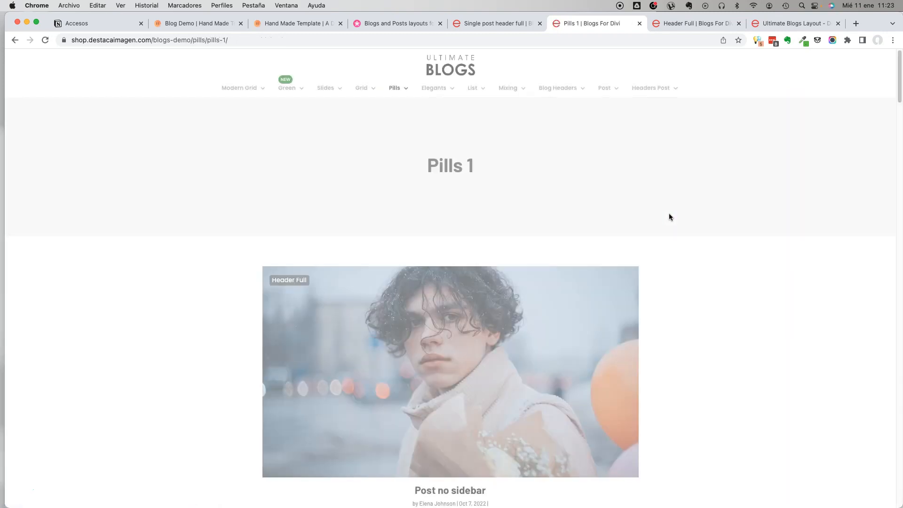
# Open the List Sidebar Left blog layout demo.
pyautogui.moveTo(390, 88)
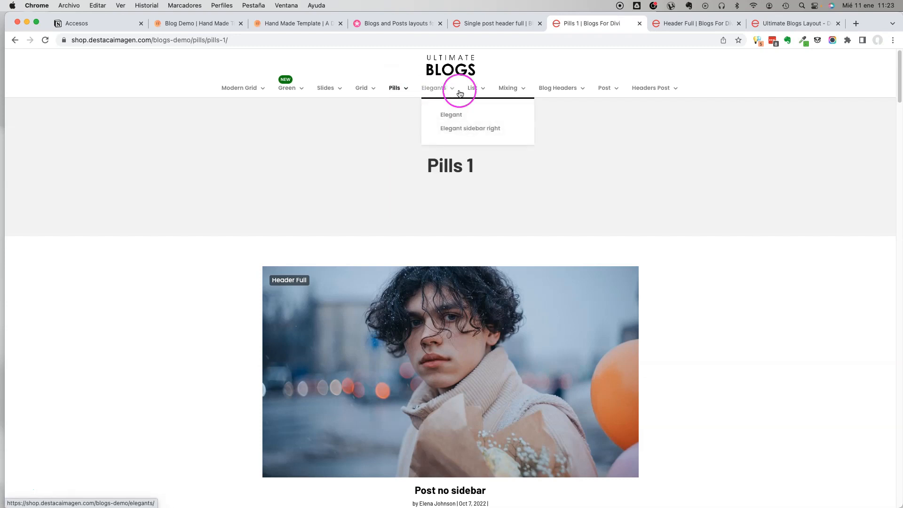
pyautogui.click(512, 123)
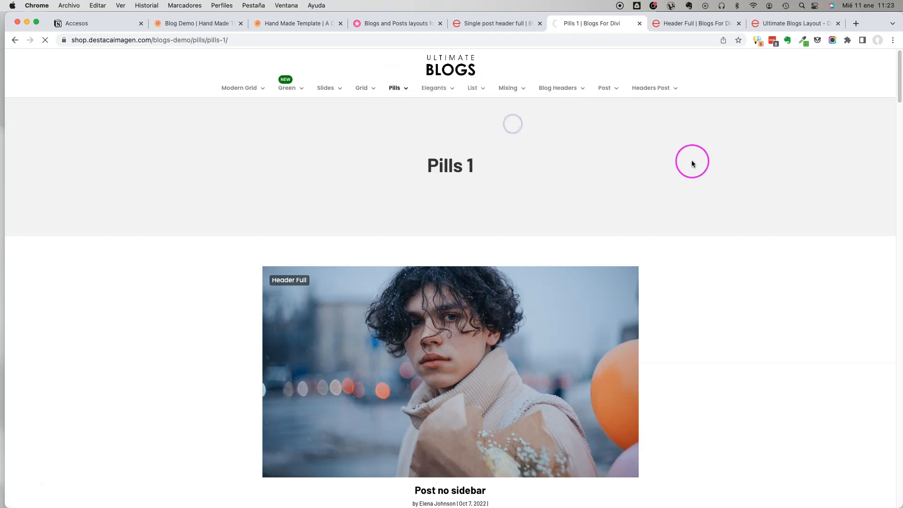
pyautogui.moveTo(516, 97)
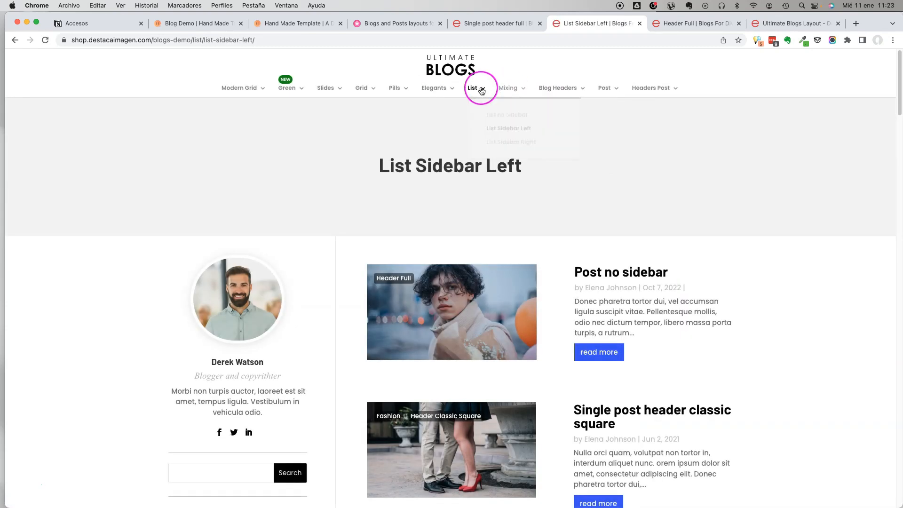
# Open the List Sidebar Right blog layout demo and look over its post list.
pyautogui.click(492, 138)
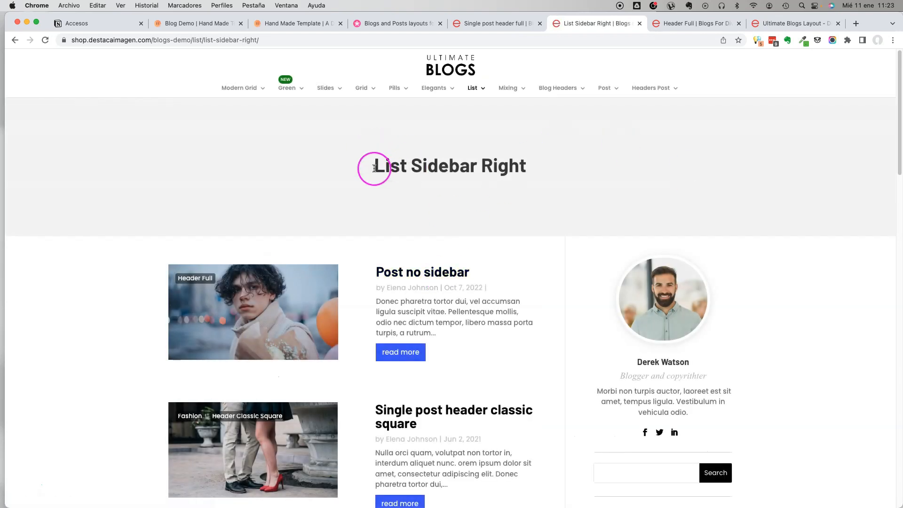
pyautogui.moveTo(390, 165); pyautogui.dragTo(553, 177)
pyautogui.scroll(-6, 448, 272)
pyautogui.scroll(-6, 449, 272)
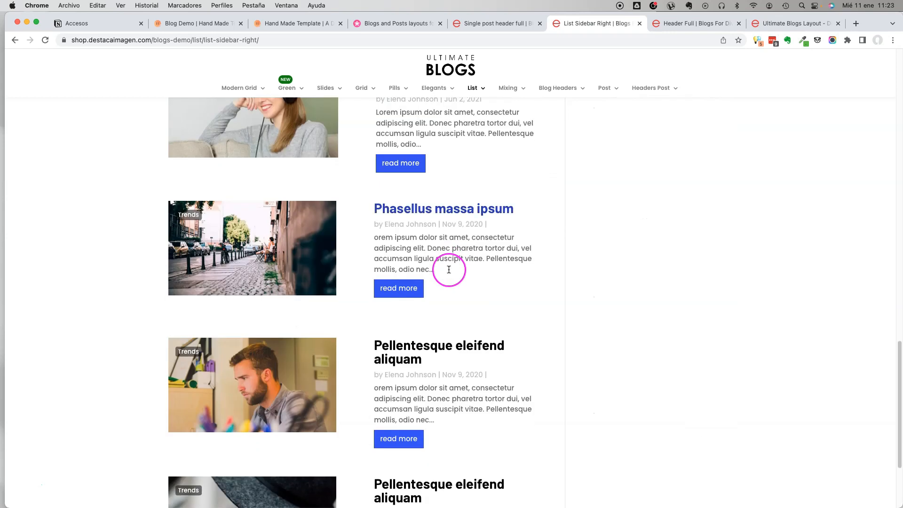
pyautogui.scroll(13, 448, 266)
# Return to the Blog Demo page in the Divi Builder and open the file chooser for importing a layout.
pyautogui.click(493, 25)
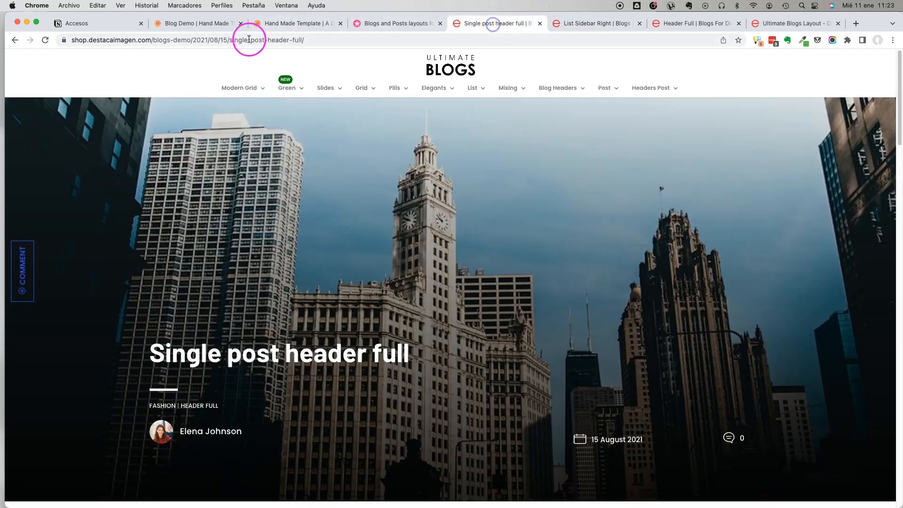
pyautogui.click(274, 26)
pyautogui.click(216, 21)
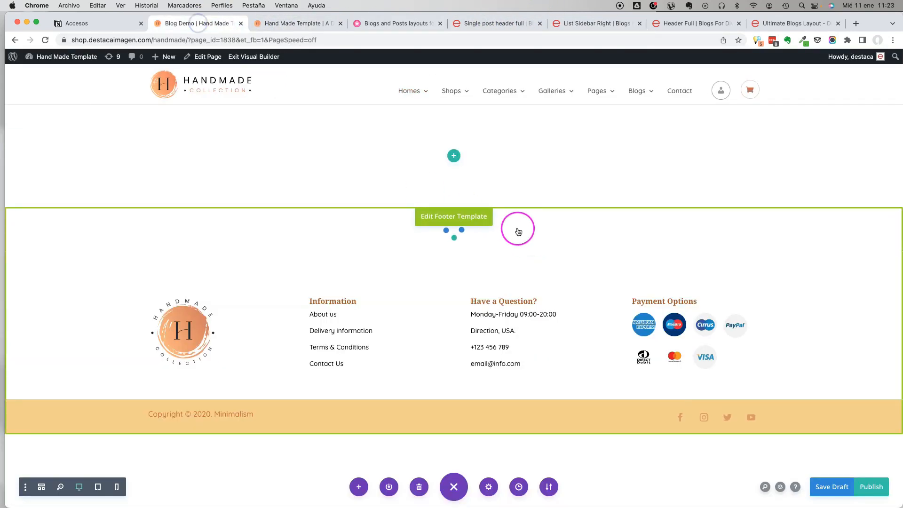
pyautogui.click(548, 490)
pyautogui.click(519, 372)
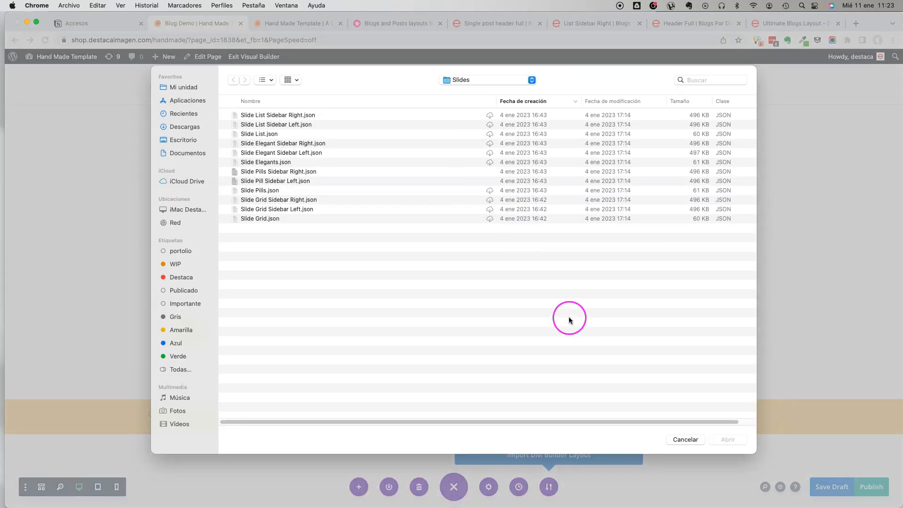
# Choose List Sidebar Right.json from the List folder of Blogs Template 1.4 and import it into the Blog Demo page.
pyautogui.click(473, 79)
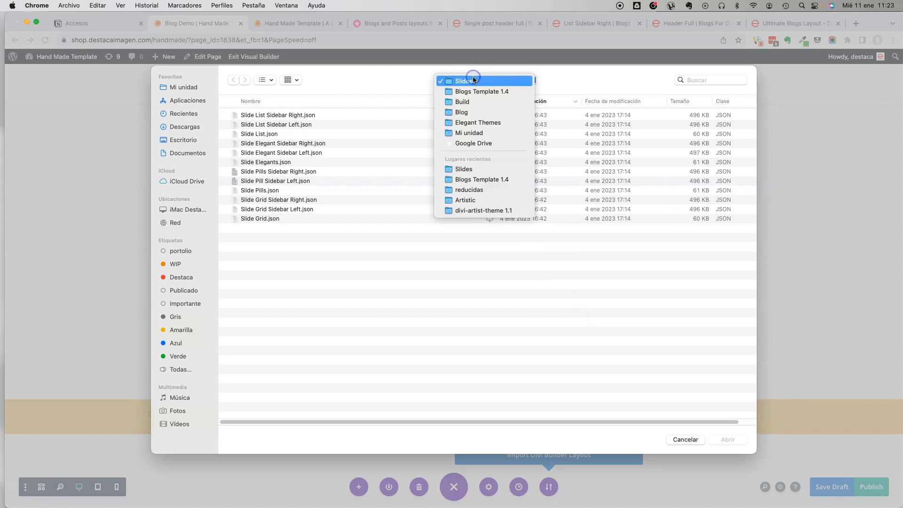
pyautogui.click(475, 92)
pyautogui.click(320, 82)
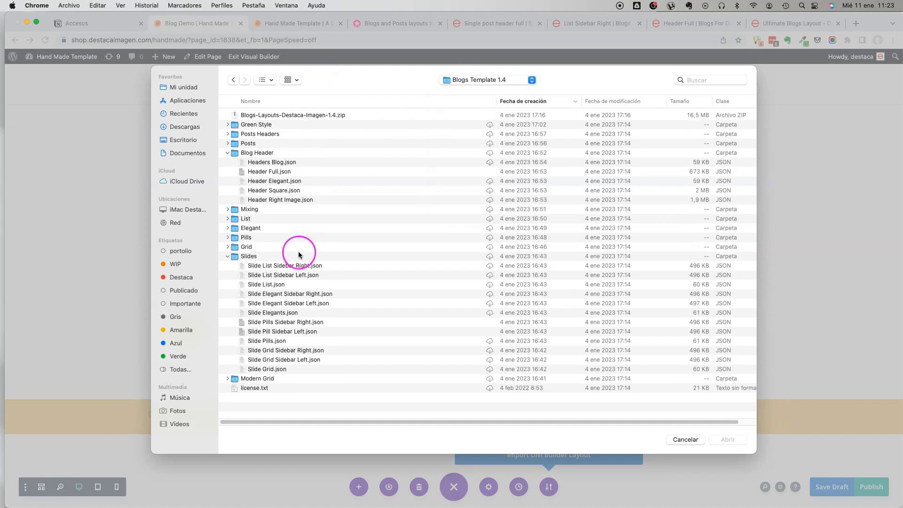
pyautogui.doubleClick(248, 221)
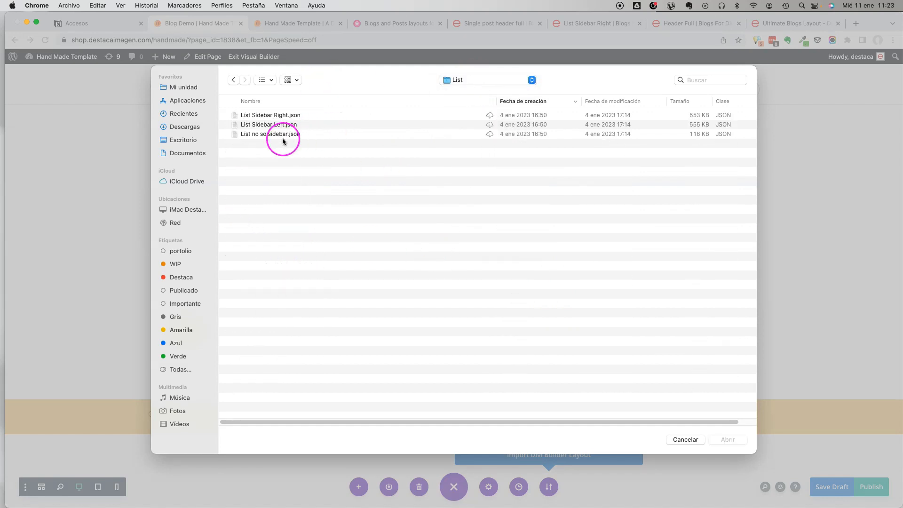
pyautogui.click(272, 127)
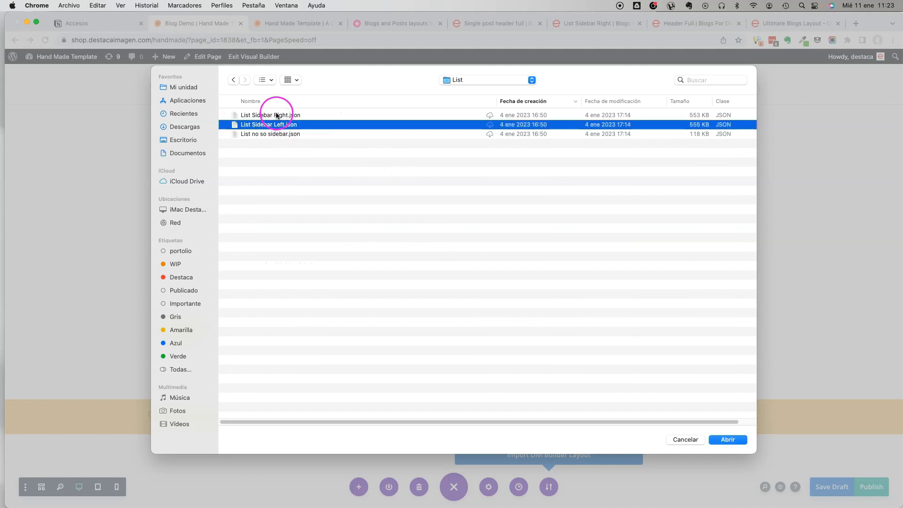
pyautogui.click(277, 116)
pyautogui.click(732, 439)
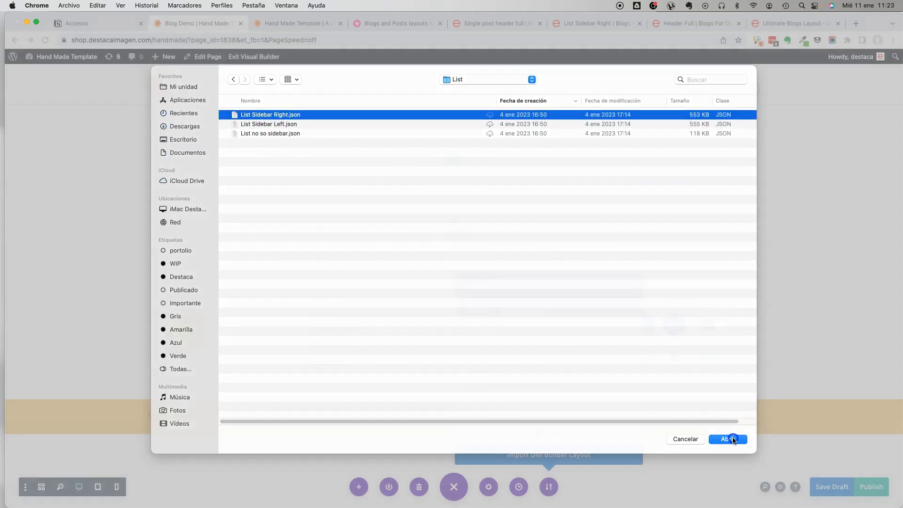
pyautogui.click(597, 455)
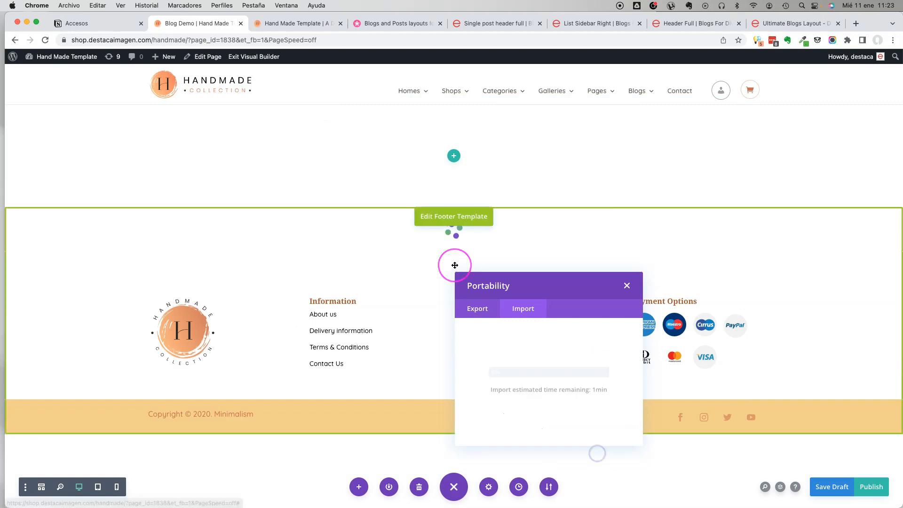
# Publish the Blog Demo page and open its live version in a separate browser tab.
pyautogui.click(211, 172)
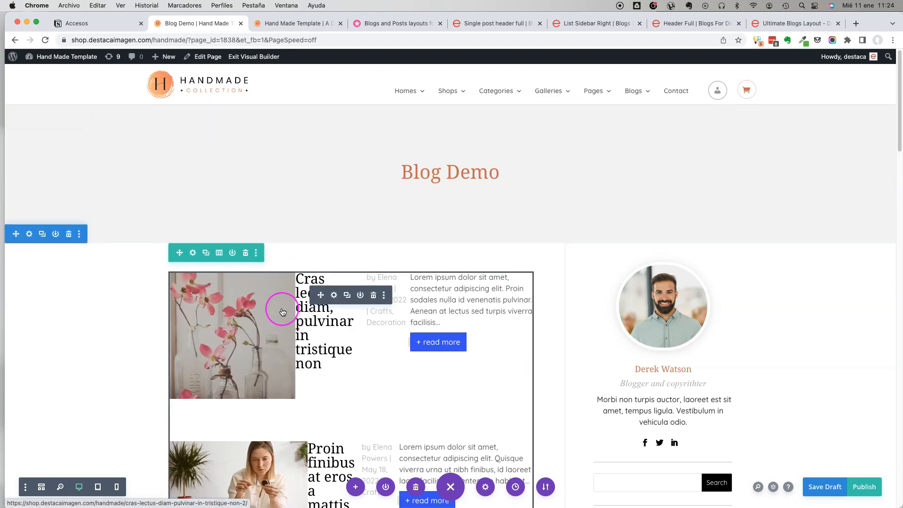
pyautogui.click(334, 296)
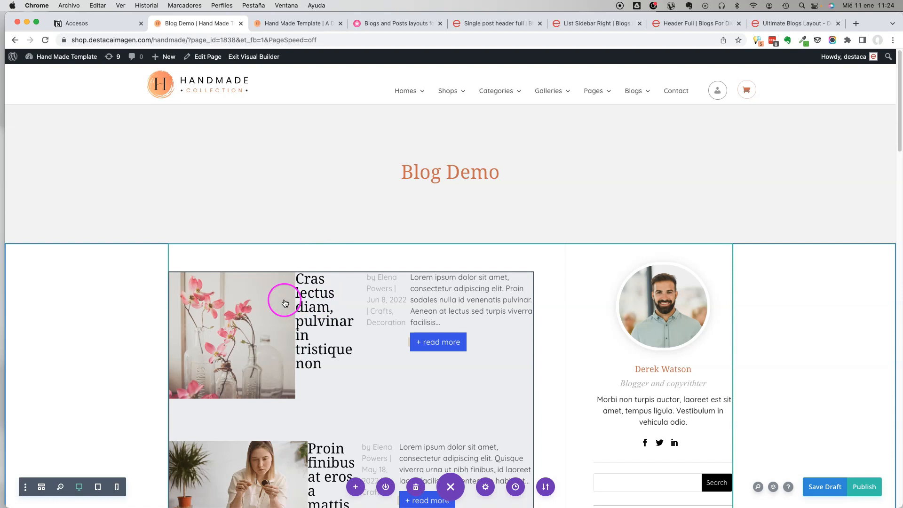
pyautogui.click(854, 490)
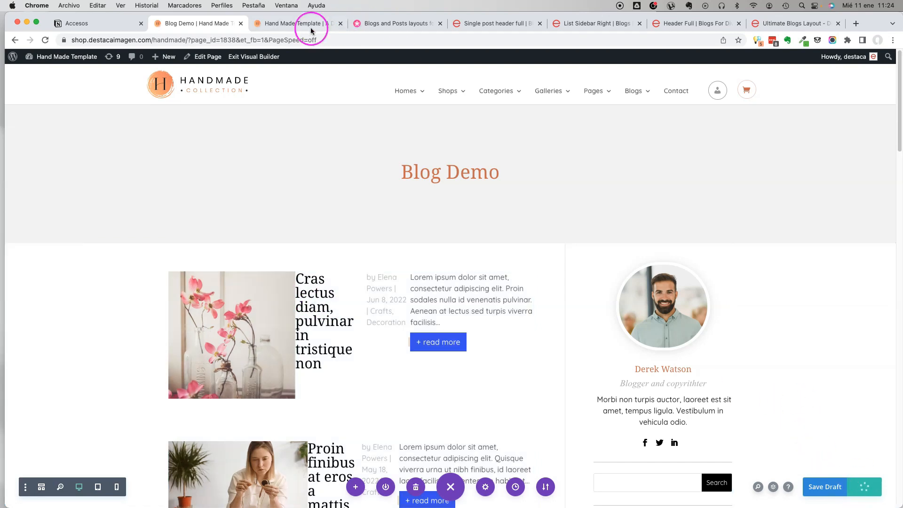
pyautogui.rightClick(254, 57)
pyautogui.click(306, 63)
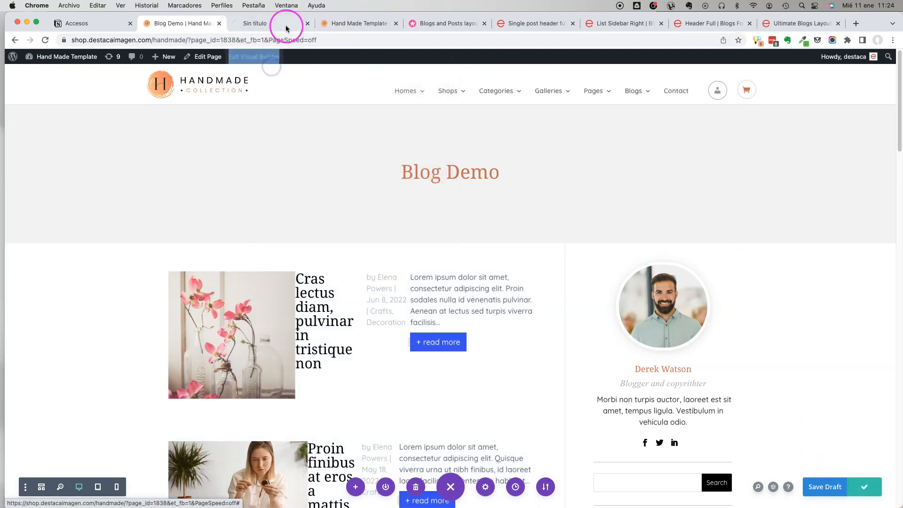
pyautogui.click(267, 26)
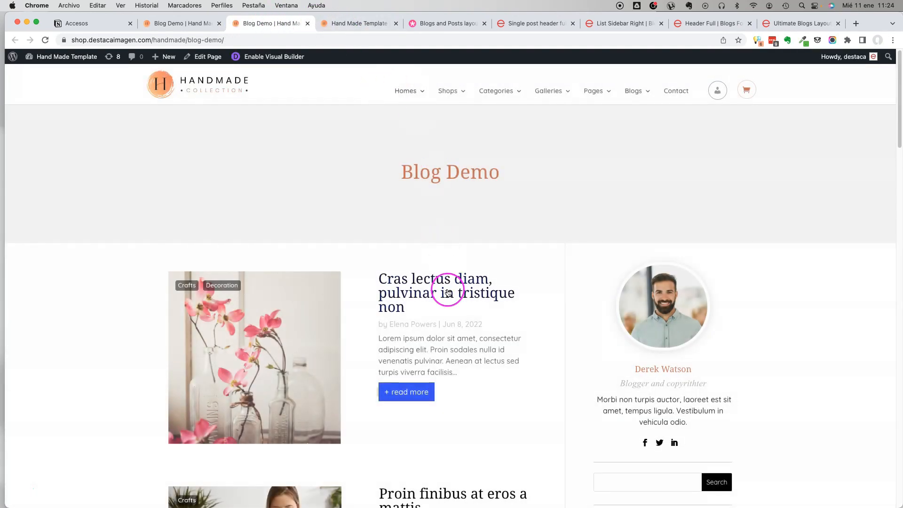
# Examine the post list and the sidebar of the published Blog Demo page.
pyautogui.scroll(-7, 448, 292)
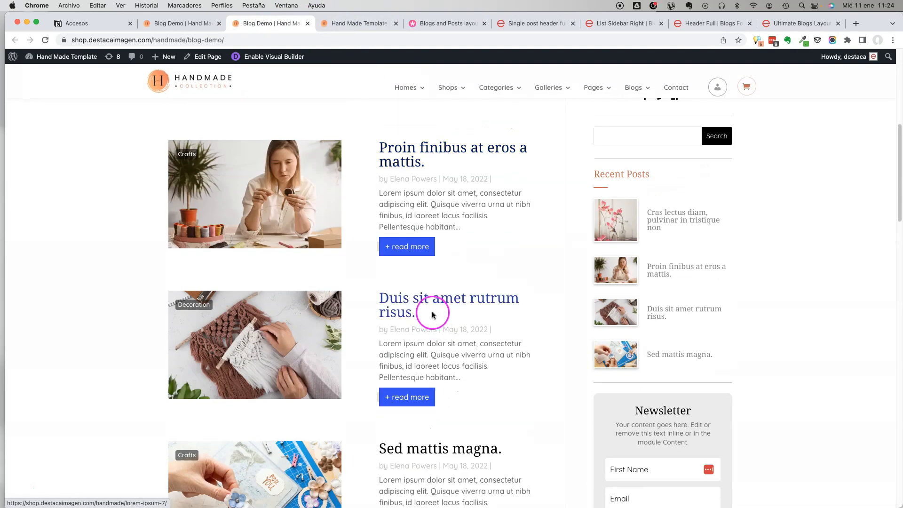
pyautogui.scroll(-5, 428, 377)
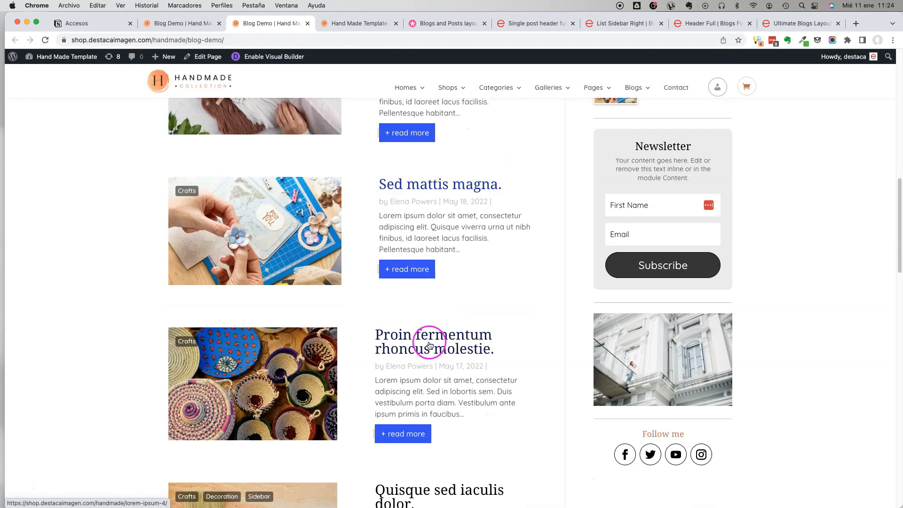
pyautogui.scroll(9, 414, 279)
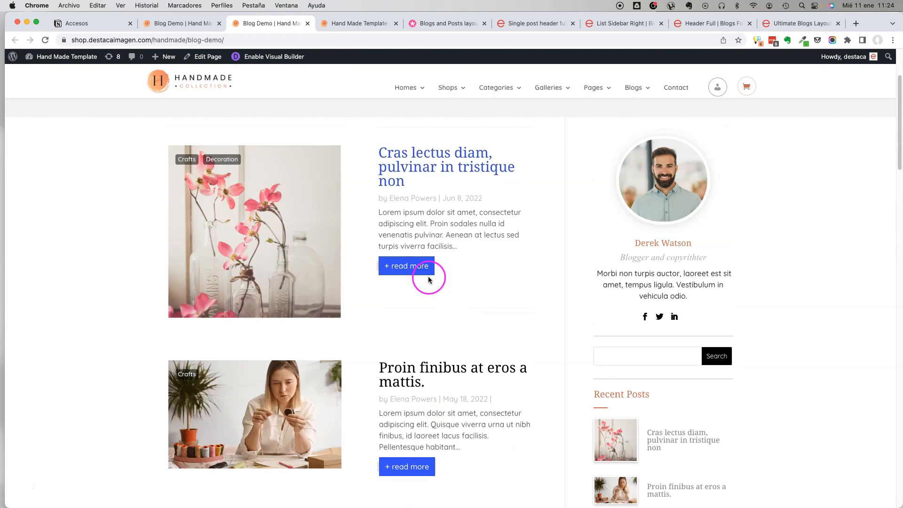
pyautogui.scroll(3, 428, 279)
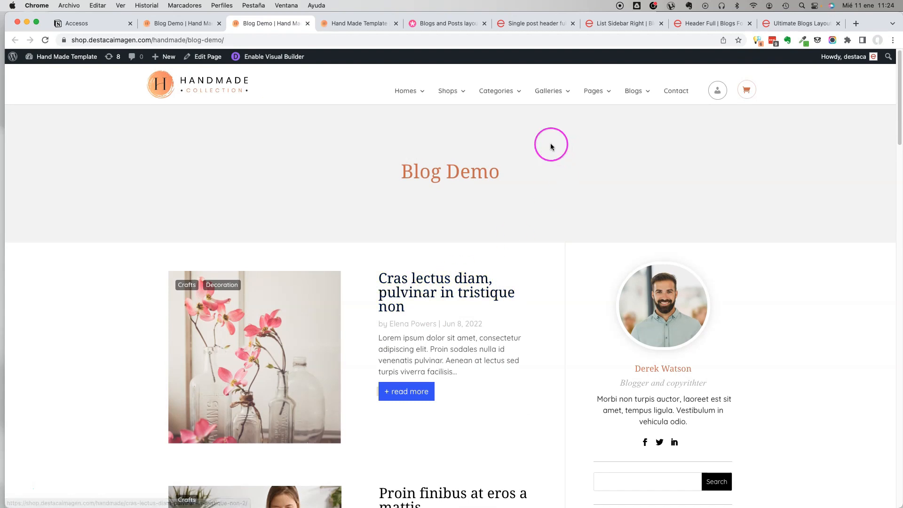
pyautogui.scroll(-7, 414, 202)
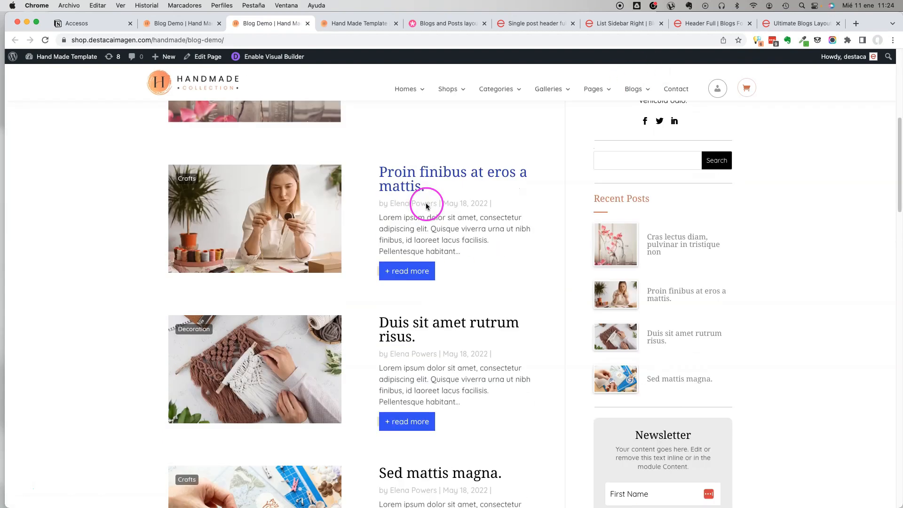
pyautogui.scroll(-7, 466, 226)
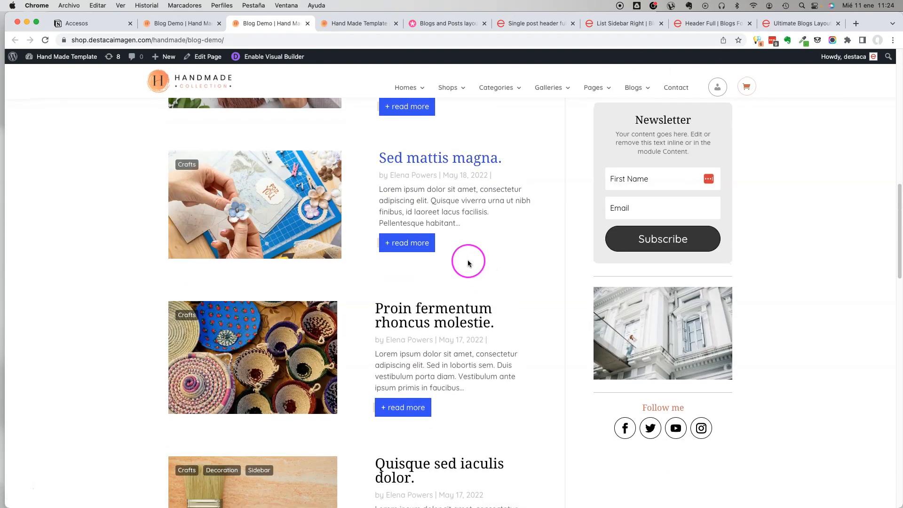
pyautogui.scroll(-10, 468, 260)
pyautogui.scroll(10, 470, 262)
pyautogui.scroll(10, 470, 256)
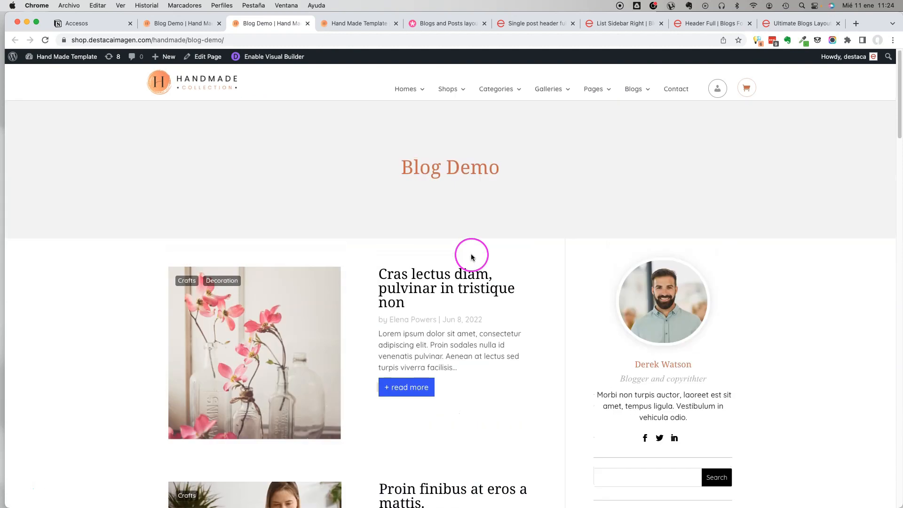
# Return to the builder and delete the Blog Demo title section above the post list.
pyautogui.click(191, 24)
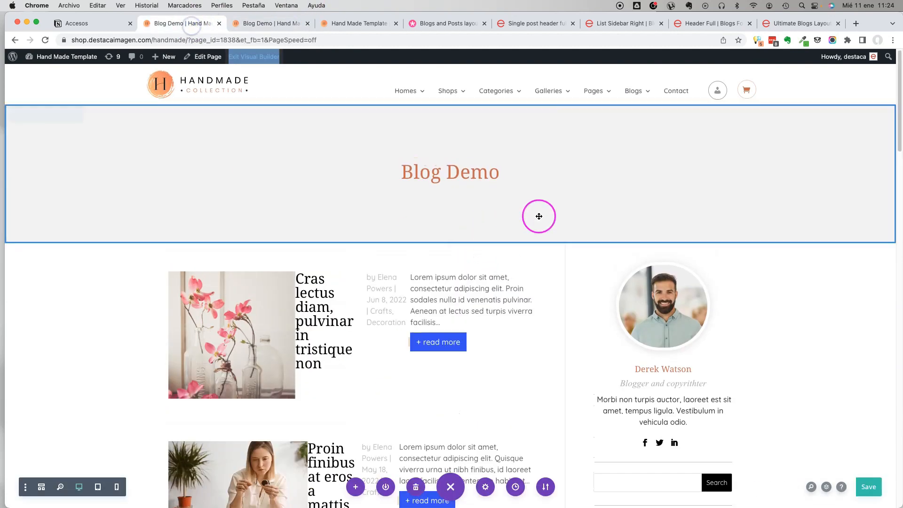
pyautogui.click(390, 136)
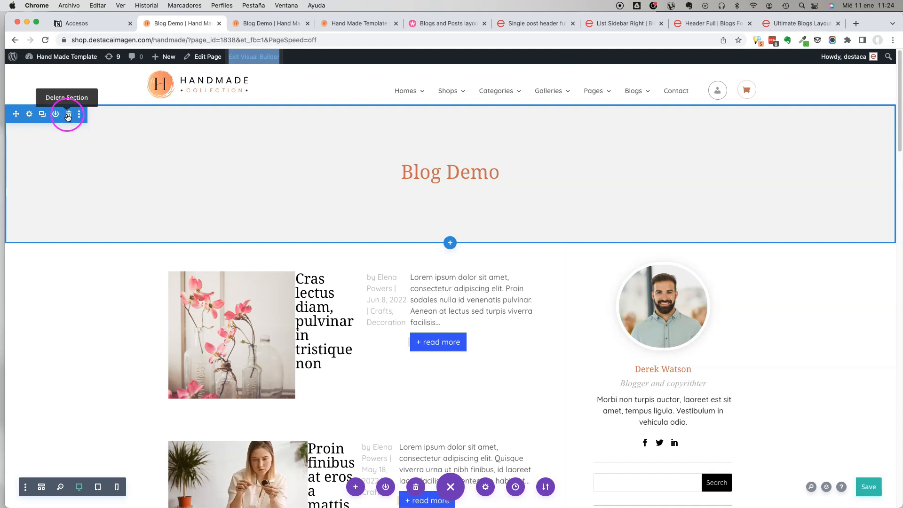
pyautogui.click(69, 115)
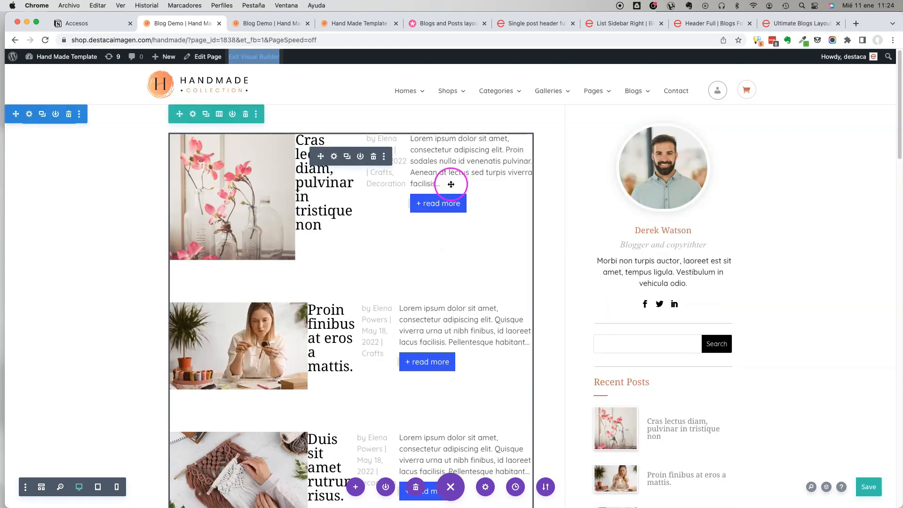
# Open the layout import options for the page and disable Replace Existing Content.
pyautogui.scroll(-7, 526, 237)
pyautogui.scroll(-10, 525, 237)
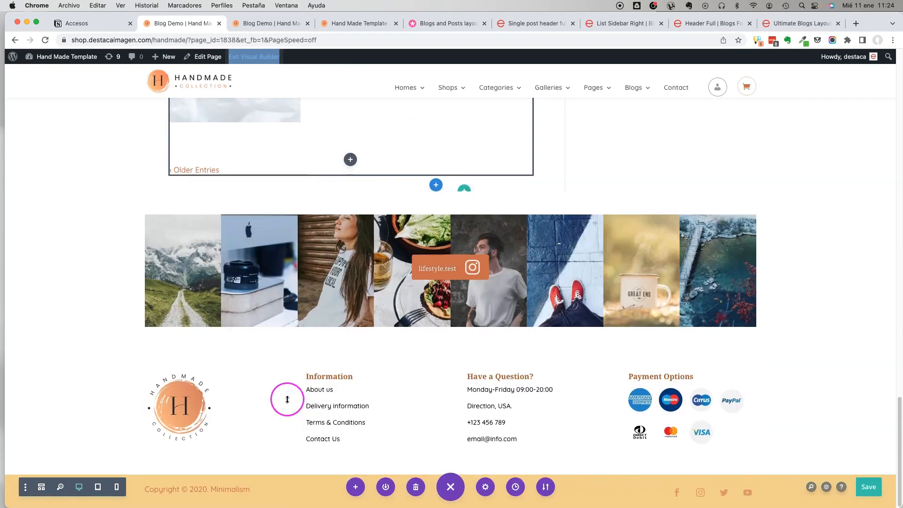
pyautogui.click(546, 487)
pyautogui.click(527, 374)
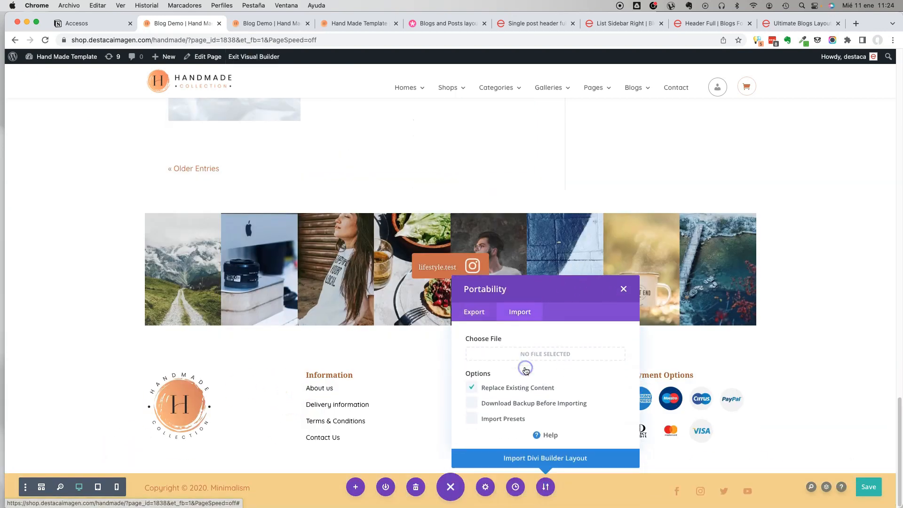
pyautogui.scroll(10, 303, 246)
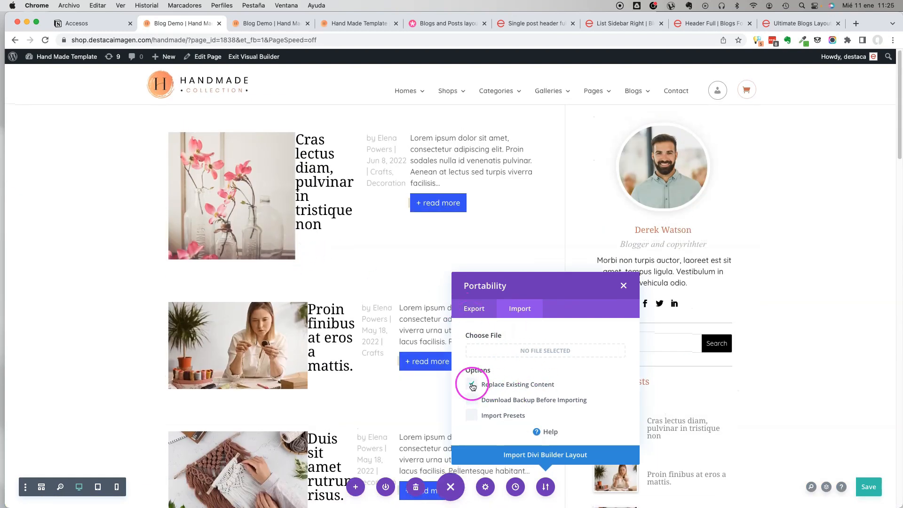
pyautogui.click(548, 360)
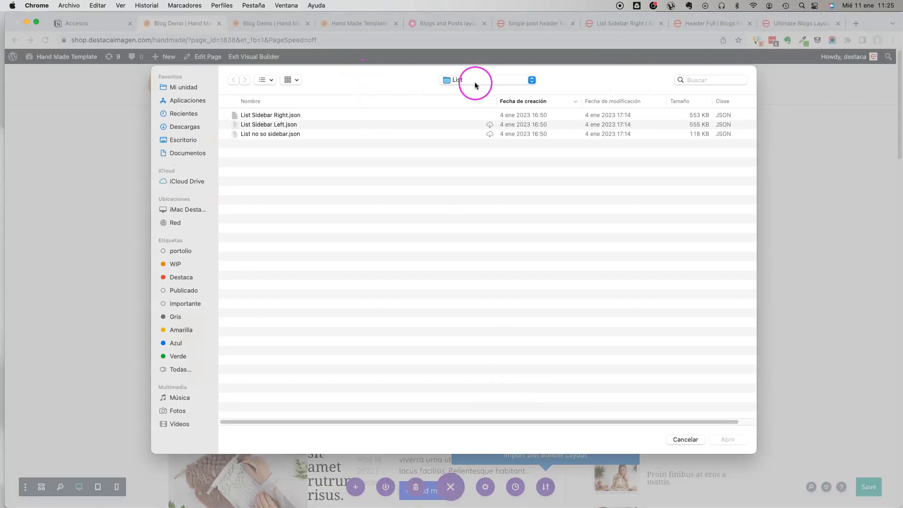
# Choose Header Full.json from the Blog Header folder of Blogs Template 1.4 as the layout file for the import.
pyautogui.click(476, 85)
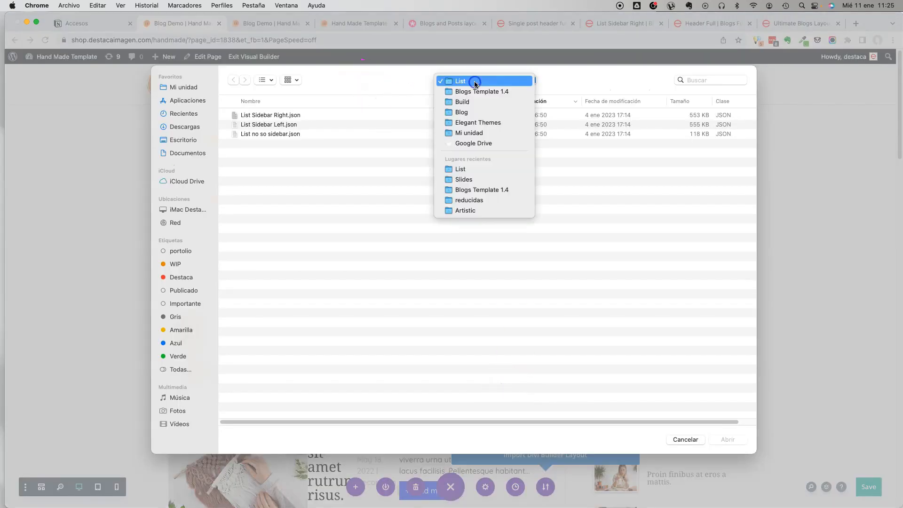
pyautogui.click(480, 91)
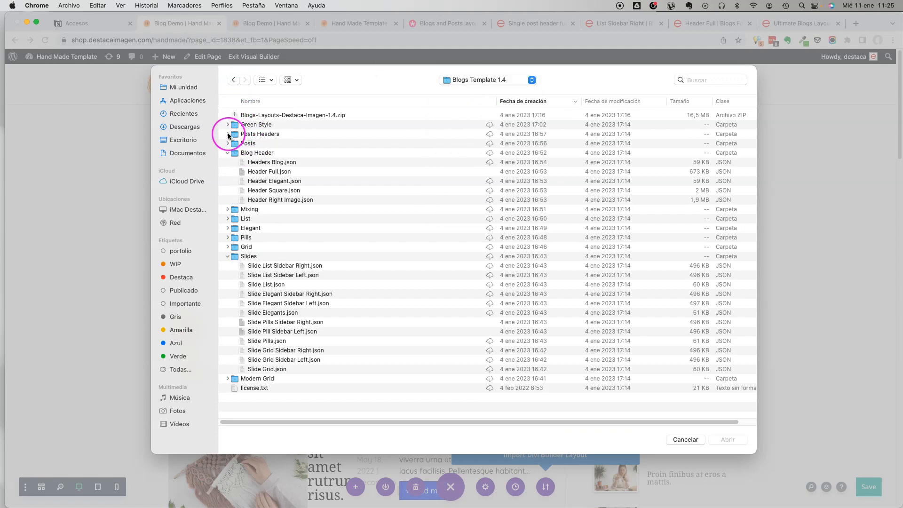
pyautogui.click(270, 162)
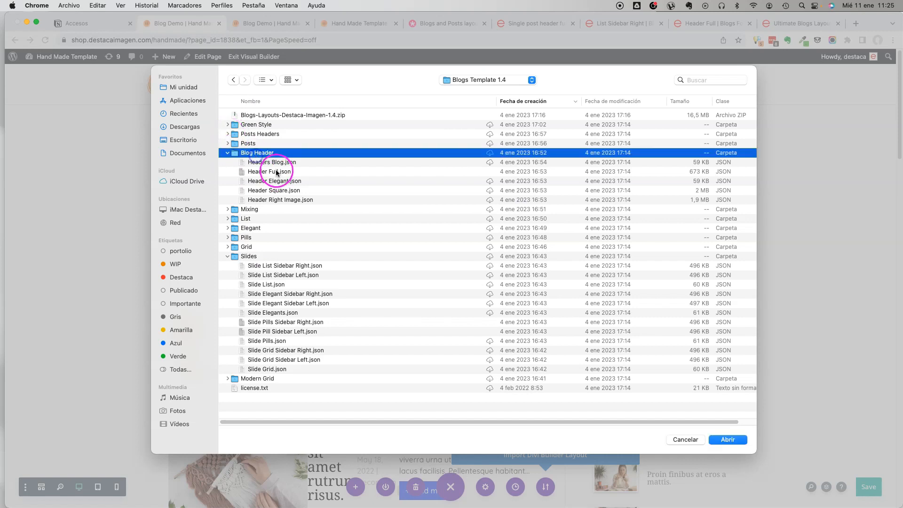
pyautogui.click(274, 172)
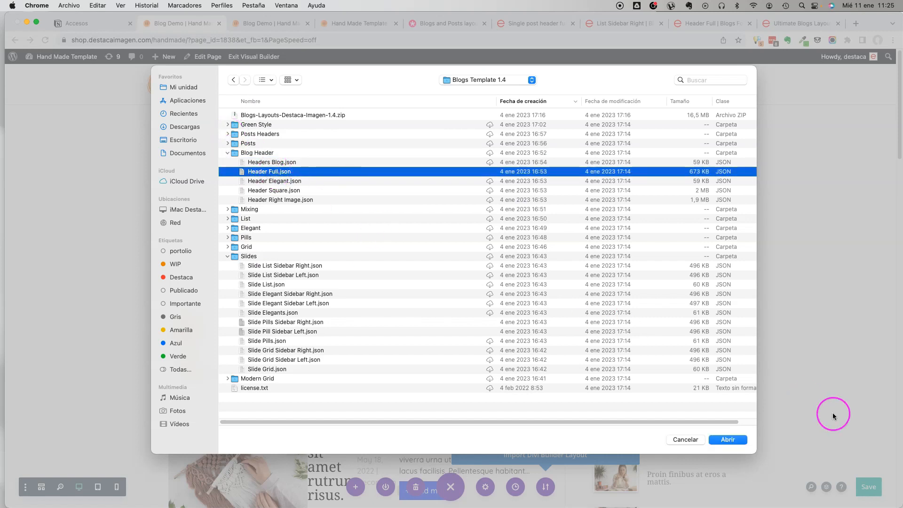
pyautogui.click(727, 440)
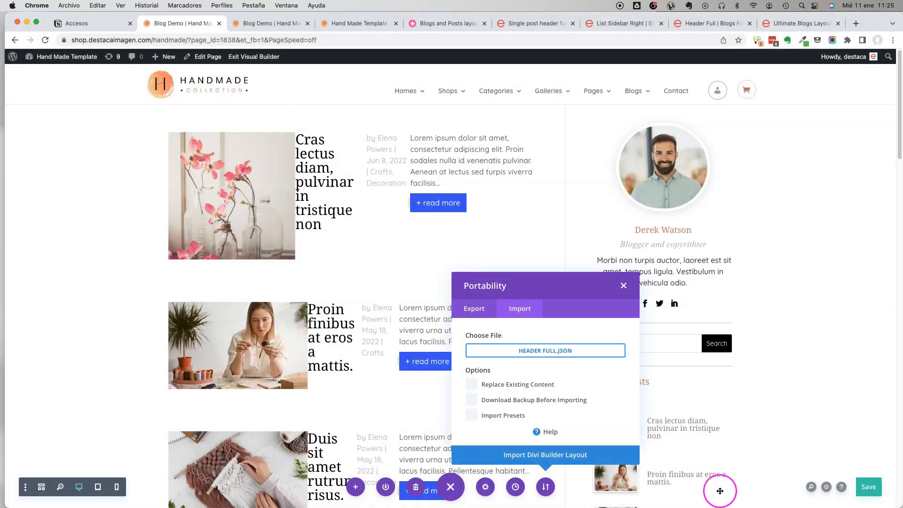
# Import the Header Full.json layout and move the imported header section above the post list to the start of the page.
pyautogui.click(599, 458)
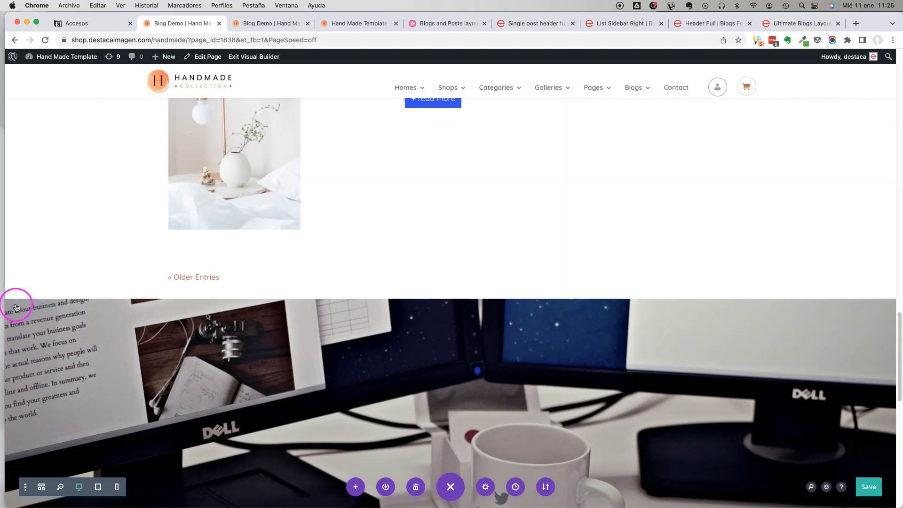
pyautogui.moveTo(13, 308)
pyautogui.moveTo(13, 309); pyautogui.dragTo(81, 108)
pyautogui.scroll(20, 35, 263)
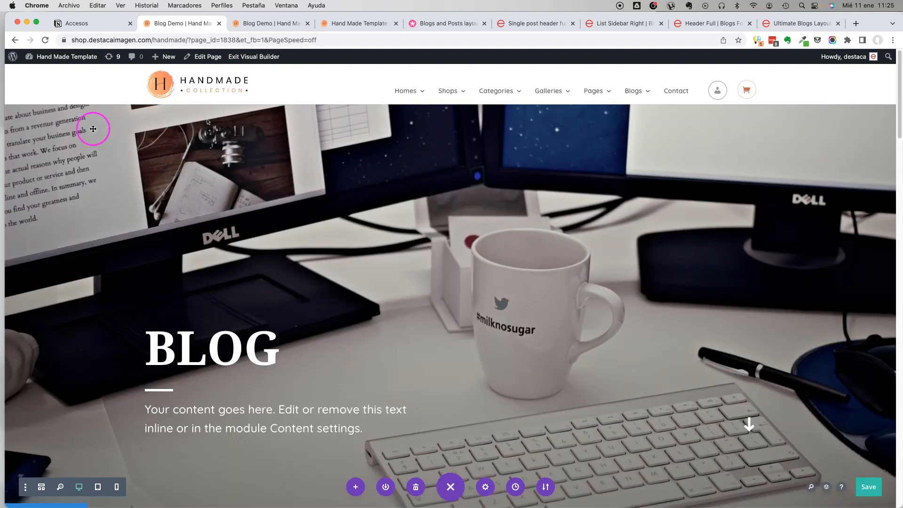
pyautogui.scroll(-4, 238, 165)
pyautogui.scroll(4, 238, 165)
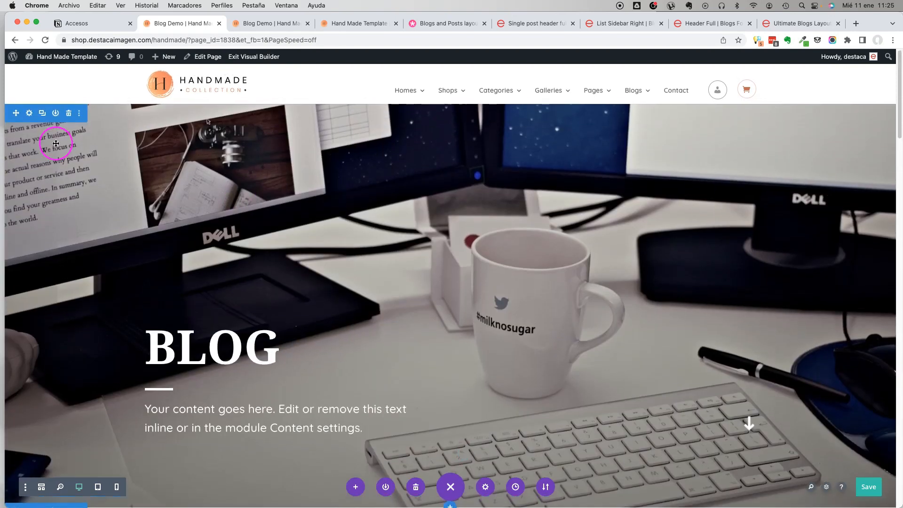
# Replace the header section's background image with 07-GALLERY.jpg from the media library and save the section settings.
pyautogui.click(58, 145)
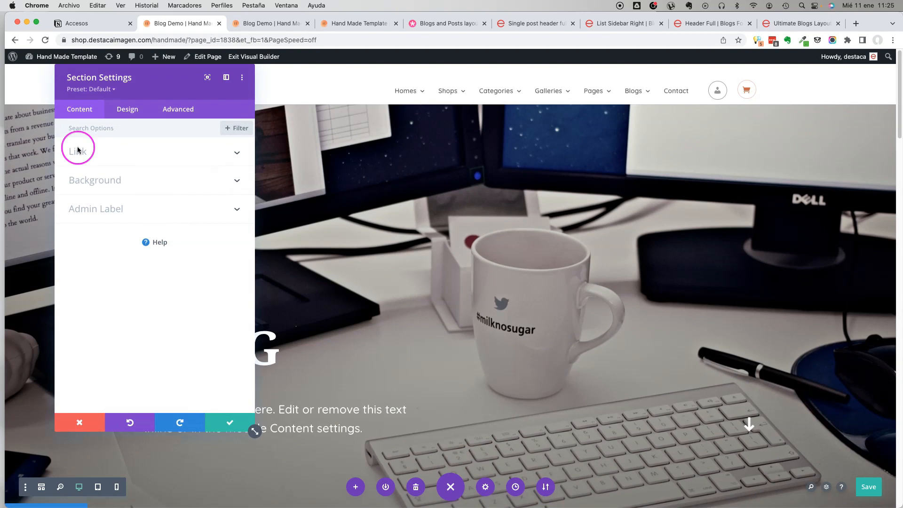
pyautogui.click(141, 180)
pyautogui.click(140, 181)
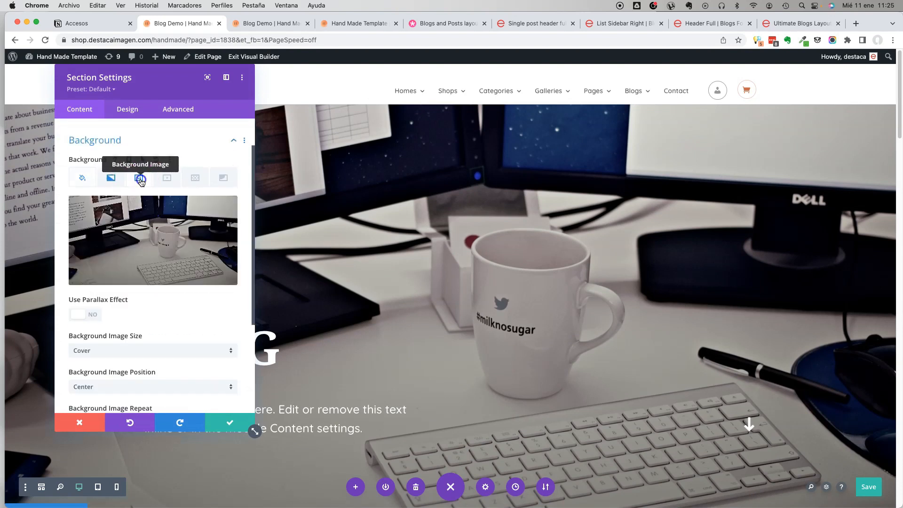
pyautogui.click(149, 254)
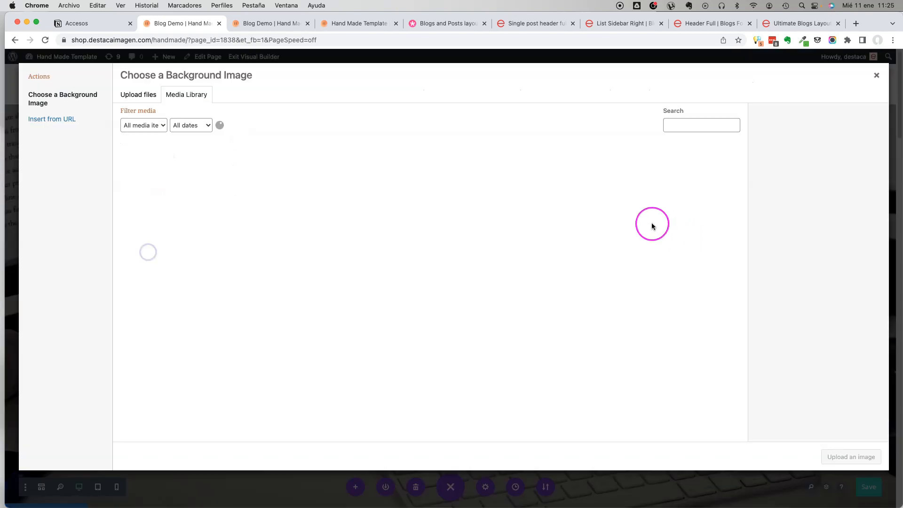
pyautogui.click(301, 256)
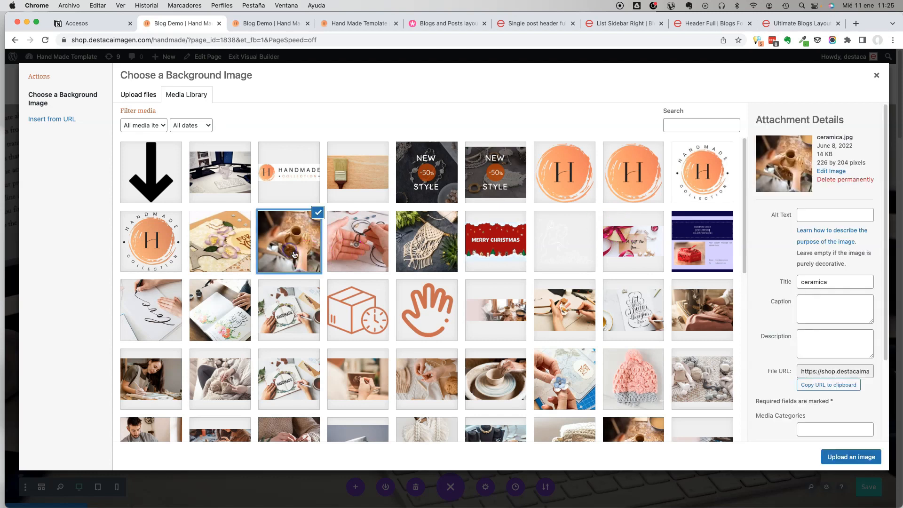
pyautogui.scroll(-3, 669, 254)
pyautogui.click(715, 234)
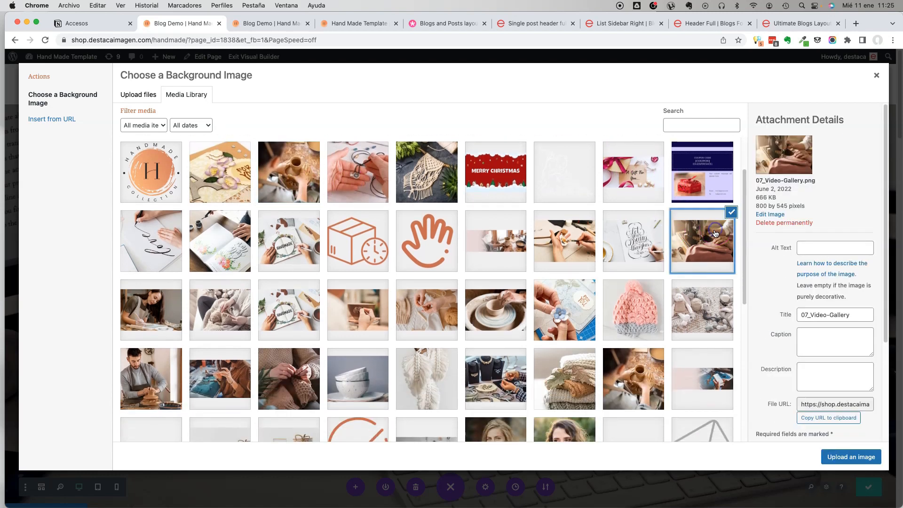
pyautogui.scroll(-5, 607, 250)
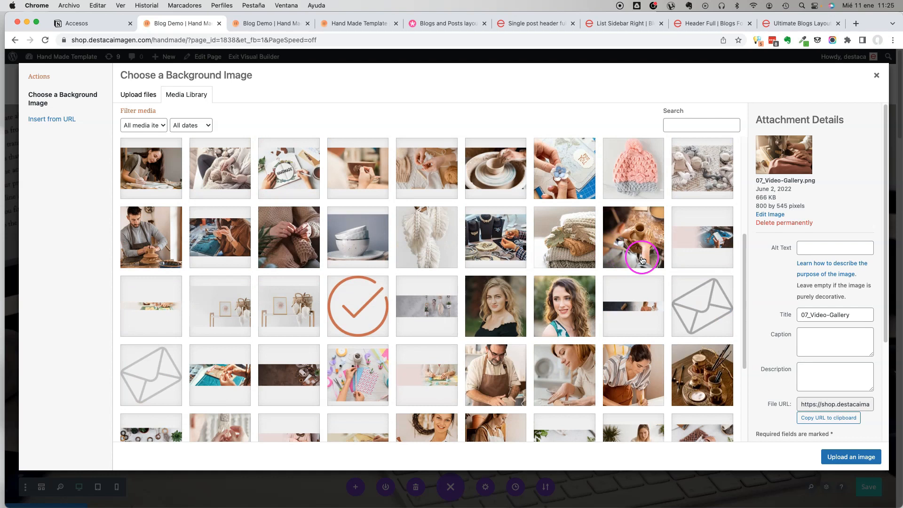
pyautogui.click(642, 257)
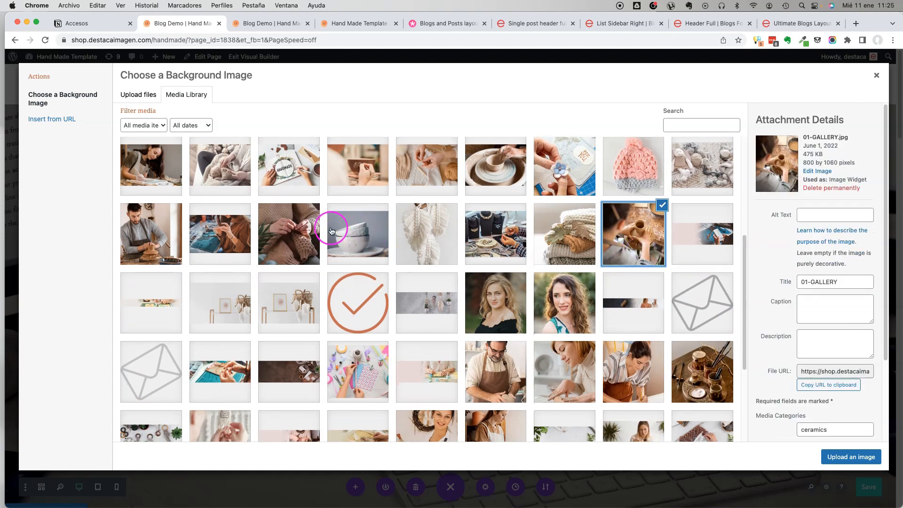
pyautogui.scroll(-1, 170, 227)
pyautogui.click(170, 228)
pyautogui.click(239, 225)
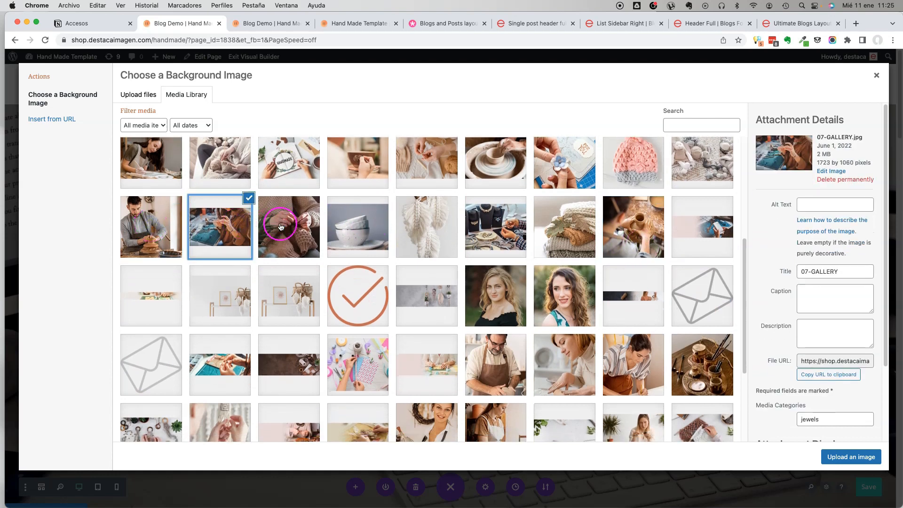
pyautogui.click(835, 460)
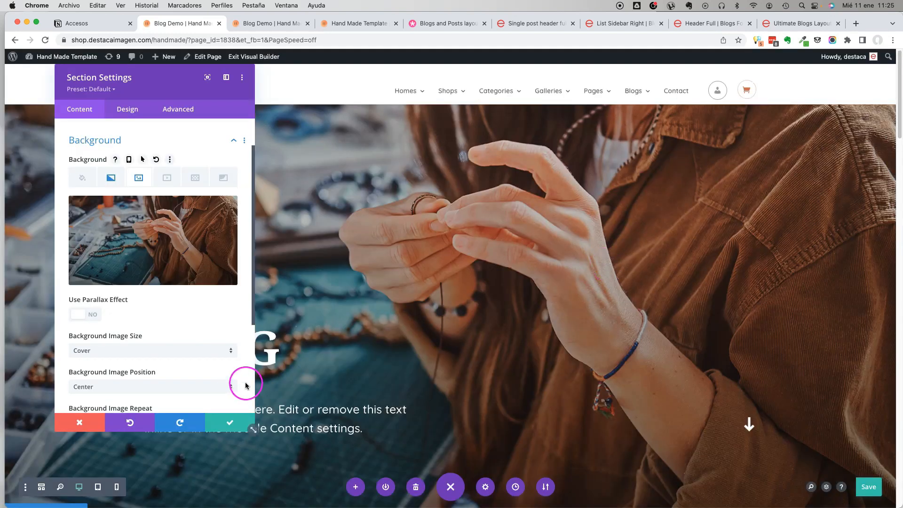
pyautogui.click(221, 422)
# Sample the orange colour of the Handmade Collection logo in the page header with the colour picker extension.
pyautogui.scroll(-8, 365, 227)
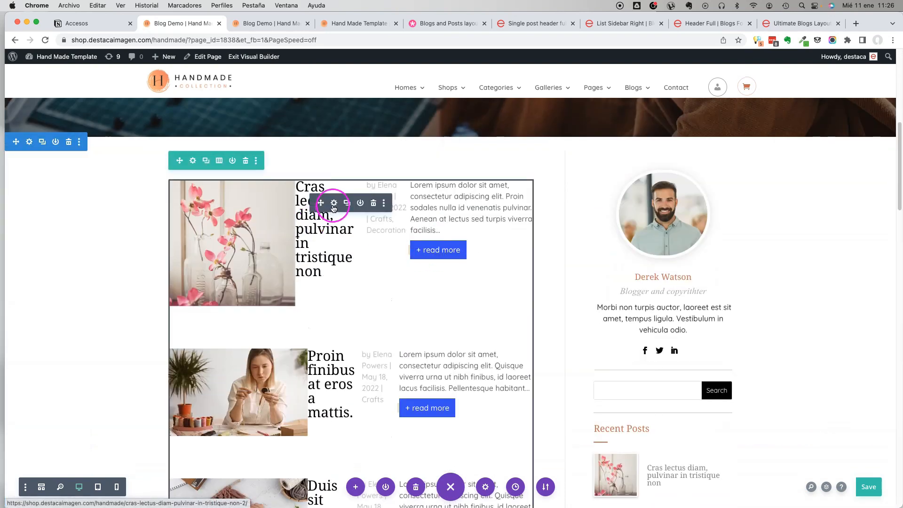
pyautogui.click(373, 204)
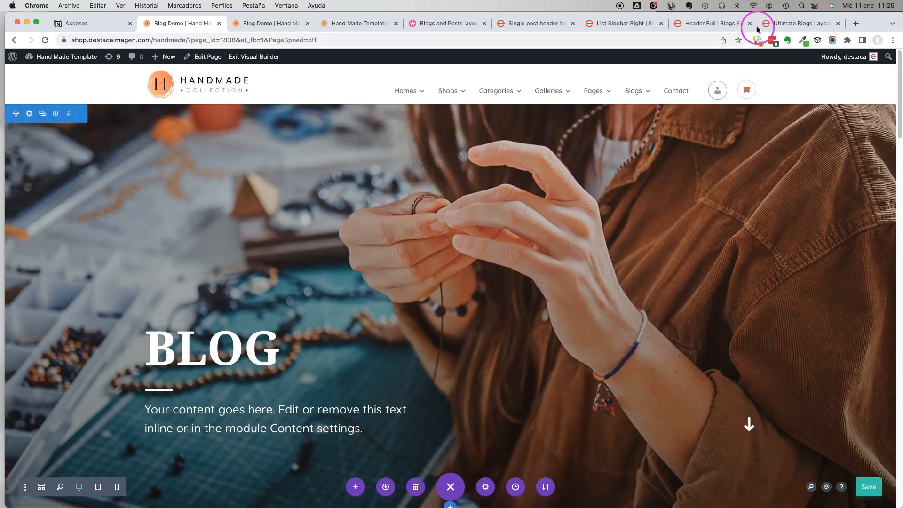
pyautogui.click(802, 41)
pyautogui.click(762, 56)
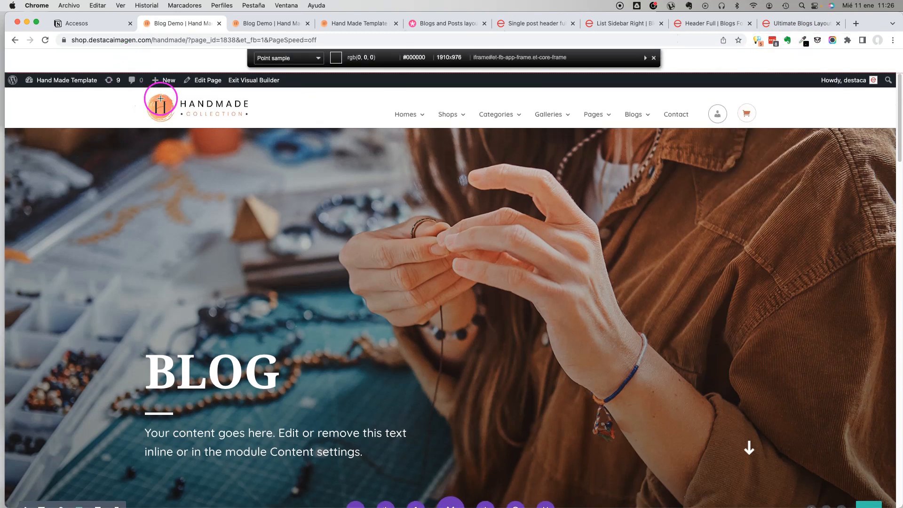
pyautogui.click(164, 100)
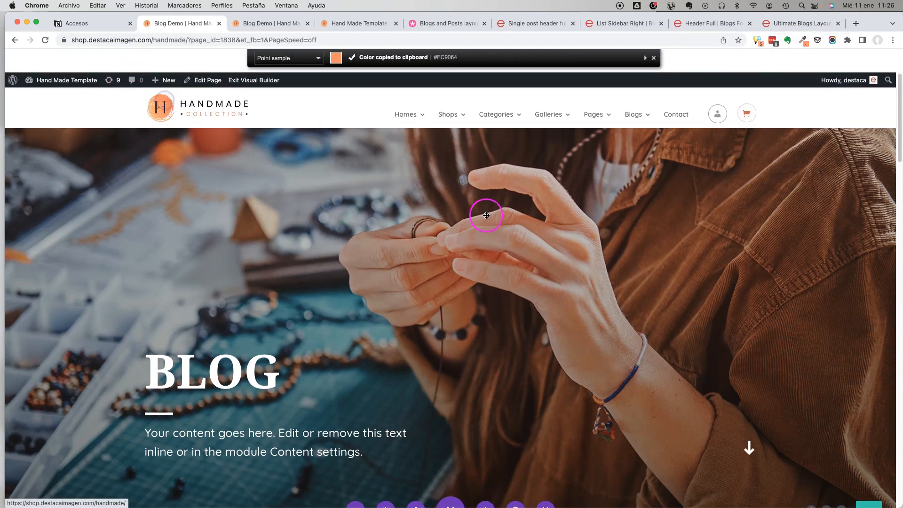
# Set the hover colour of the post titles in the main Blog module to #ca6d4d.
pyautogui.scroll(-10, 486, 214)
pyautogui.scroll(5, 481, 214)
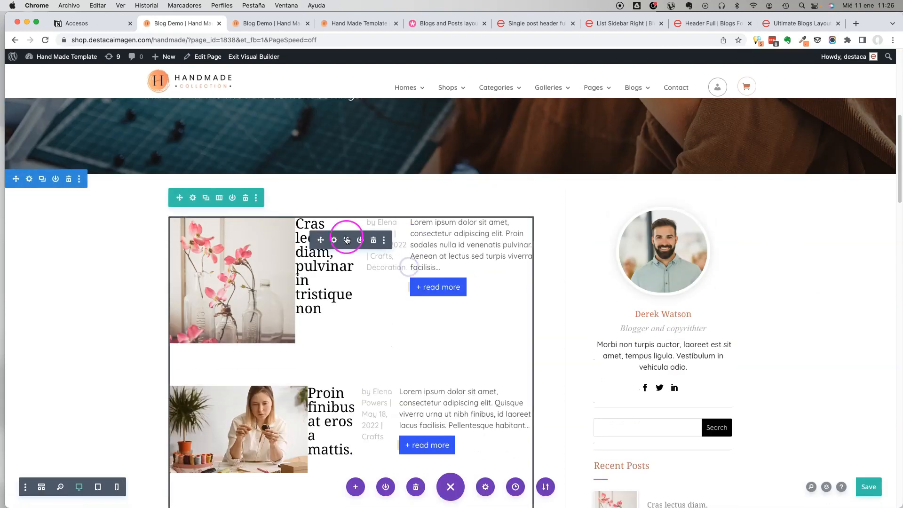
pyautogui.click(335, 242)
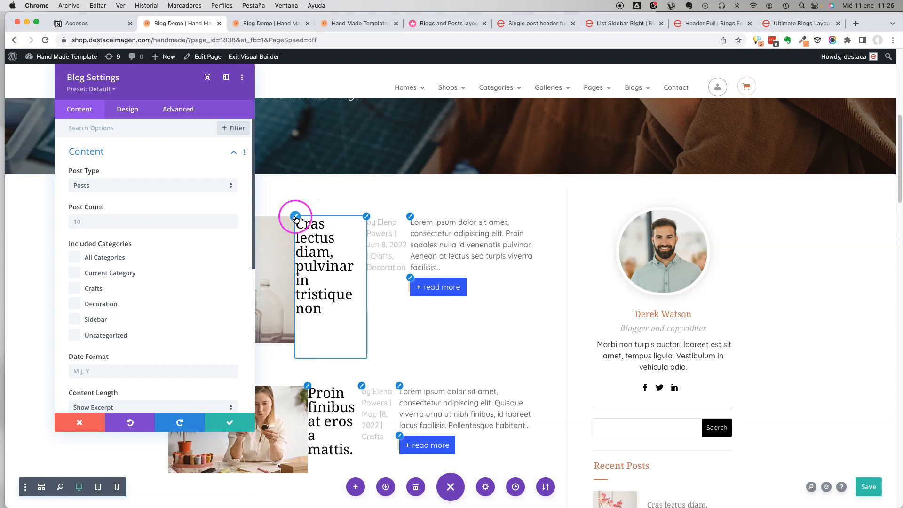
pyautogui.click(309, 223)
pyautogui.scroll(-1, 137, 258)
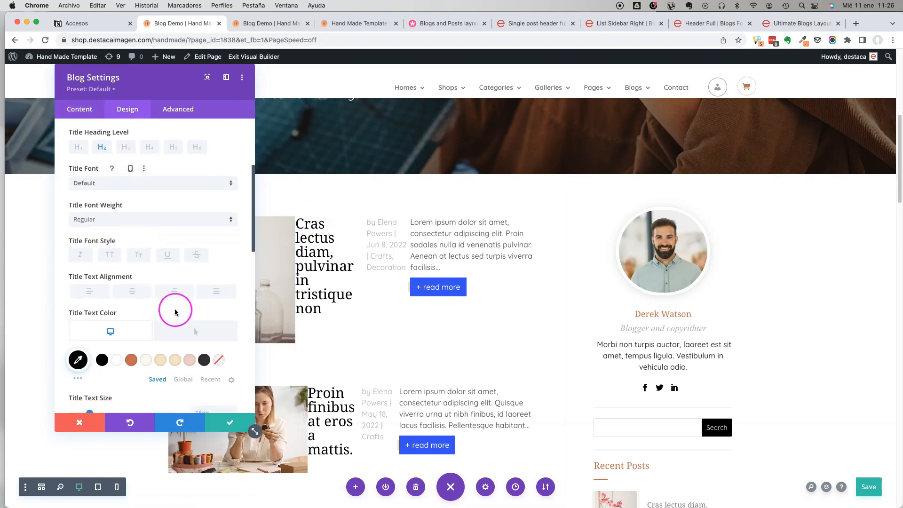
pyautogui.click(195, 328)
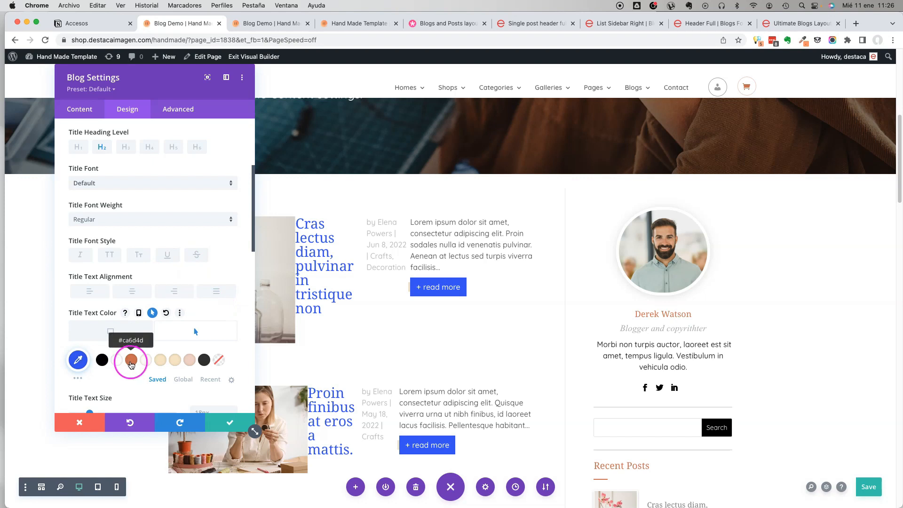
pyautogui.click(131, 362)
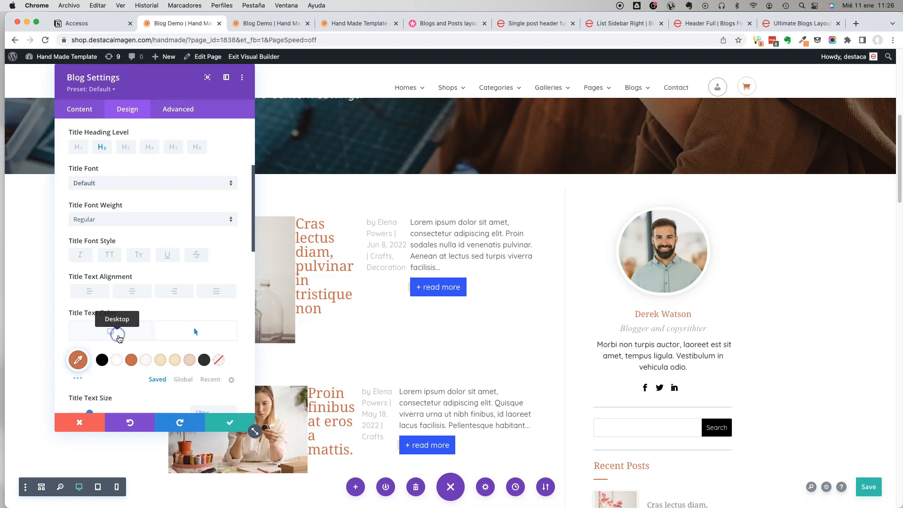
# Set the post titles' normal text colour to #ca6d4d and their hover colour to #c95028, saving the Blog module settings.
pyautogui.click(115, 335)
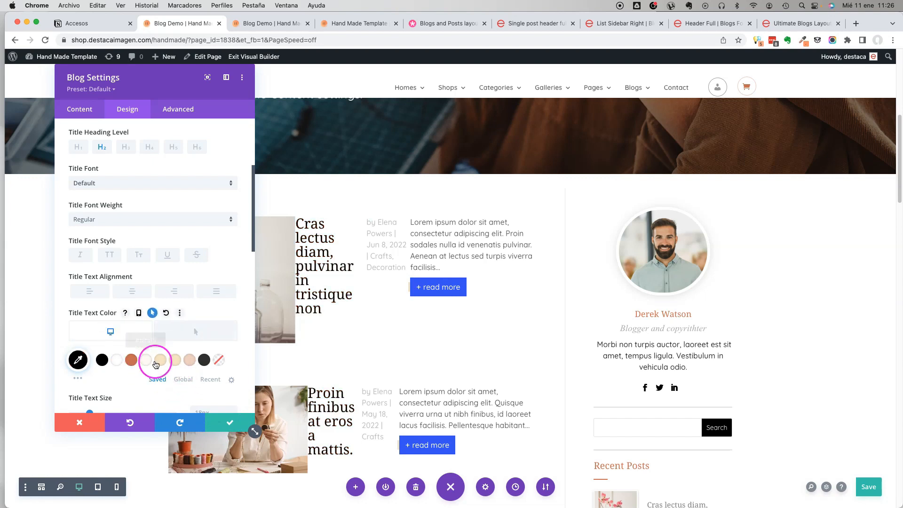
pyautogui.click(188, 363)
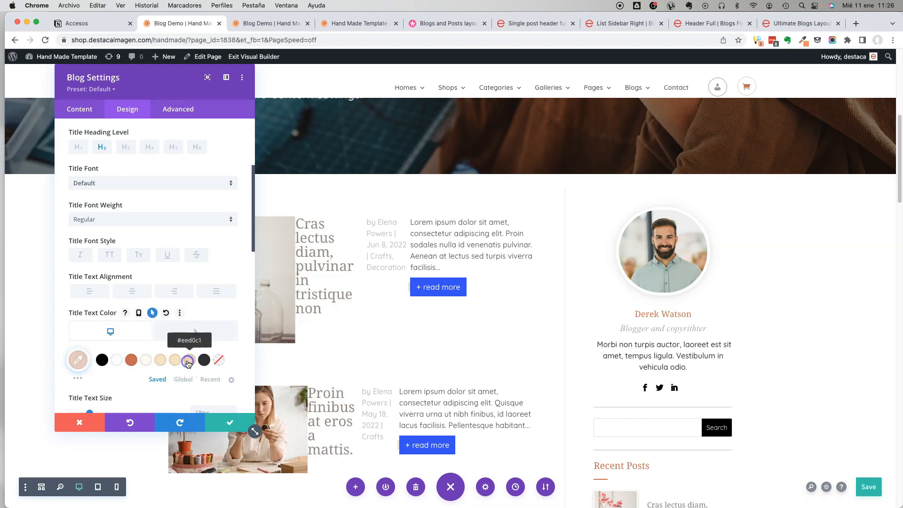
pyautogui.click(198, 332)
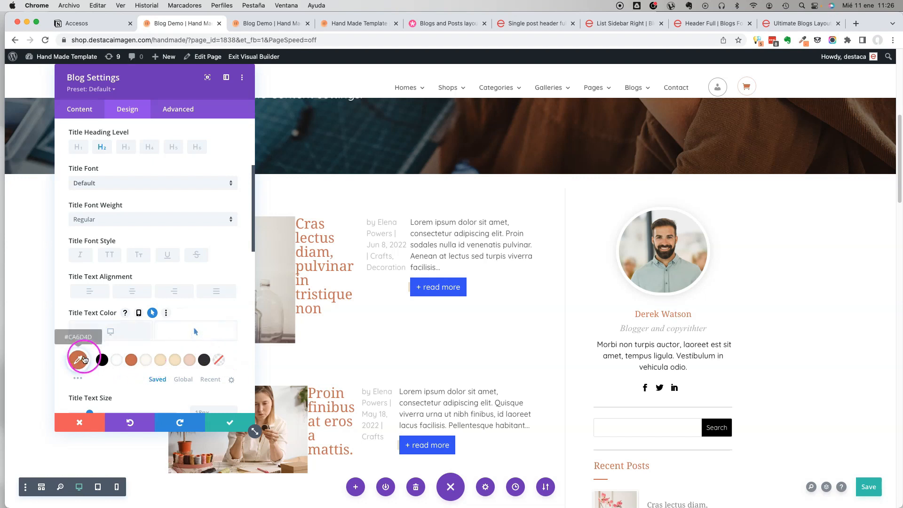
pyautogui.click(78, 360)
pyautogui.click(282, 281)
pyautogui.moveTo(215, 384); pyautogui.dragTo(216, 375)
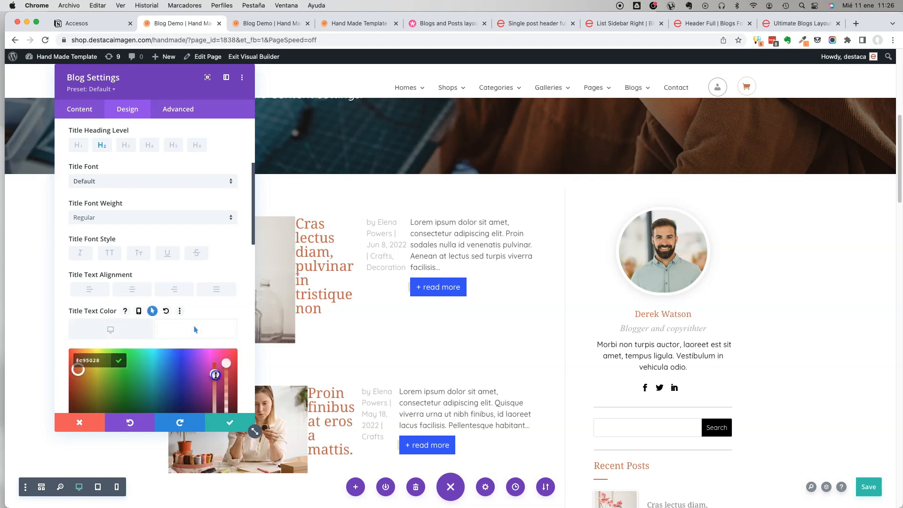
pyautogui.click(226, 432)
# Review the recoloured post list and sidebar in the builder and save the page.
pyautogui.click(469, 284)
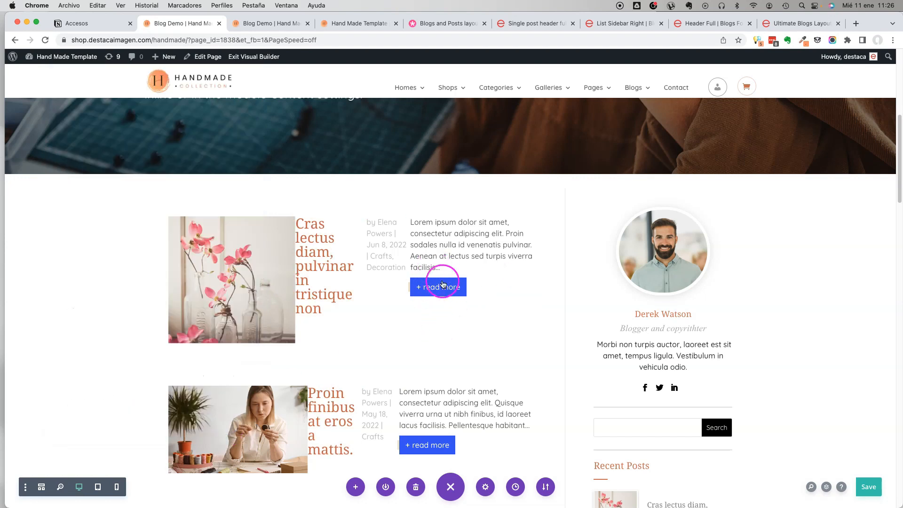
pyautogui.scroll(-20, 442, 285)
pyautogui.scroll(20, 436, 284)
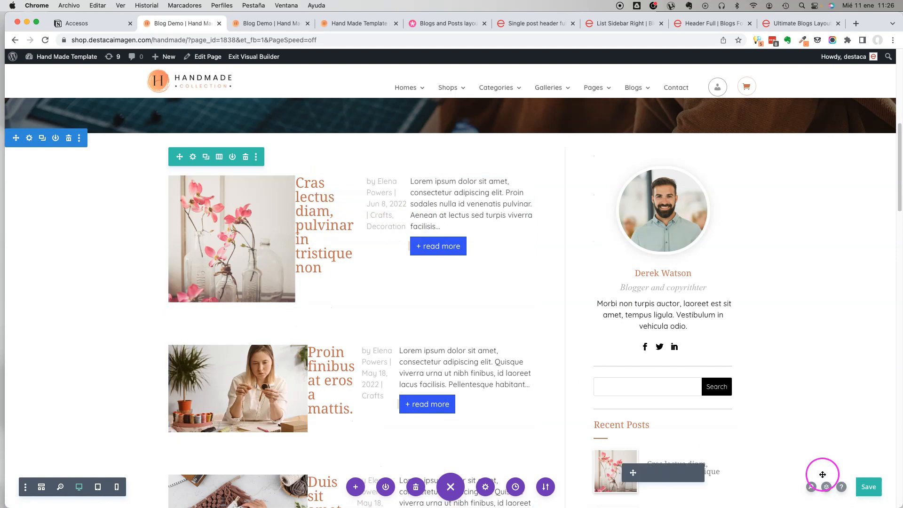
pyautogui.scroll(-4, 333, 330)
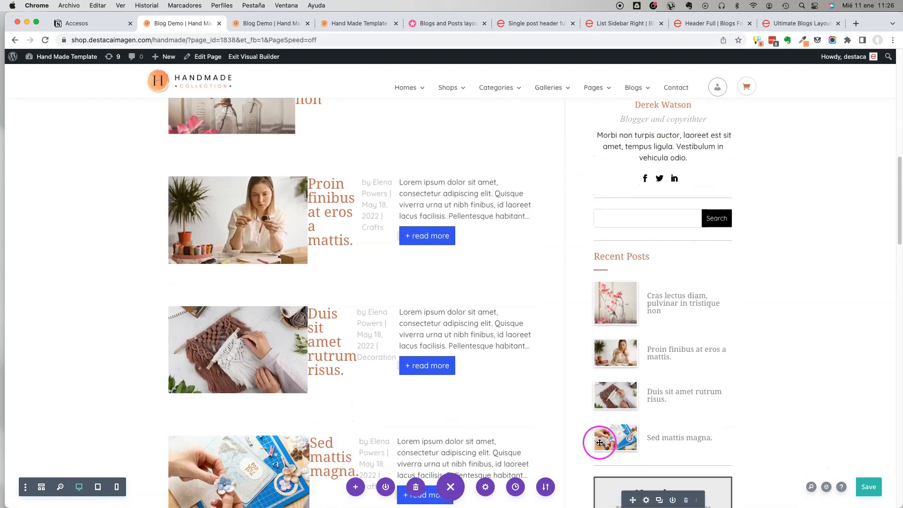
pyautogui.press('super+s')
# Switch the builder to wireframe view to examine the modules in the header and blog sections.
pyautogui.click(826, 487)
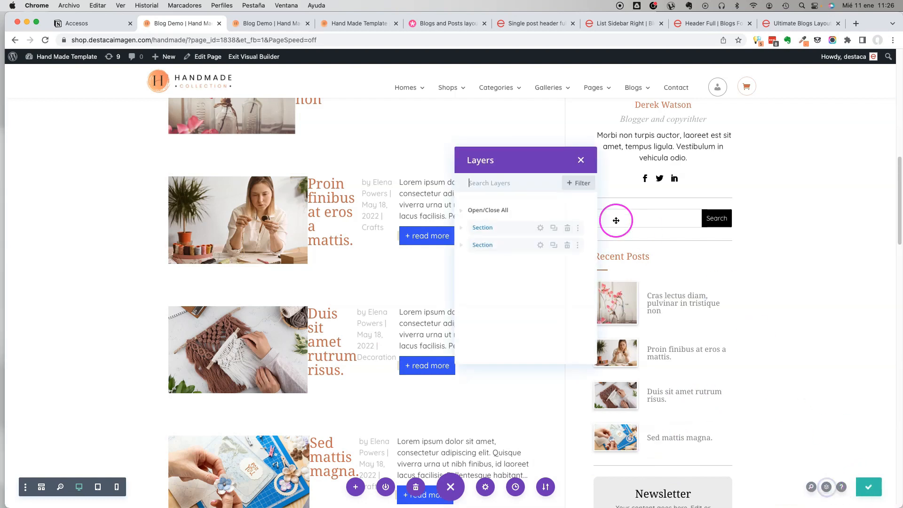
pyautogui.click(580, 161)
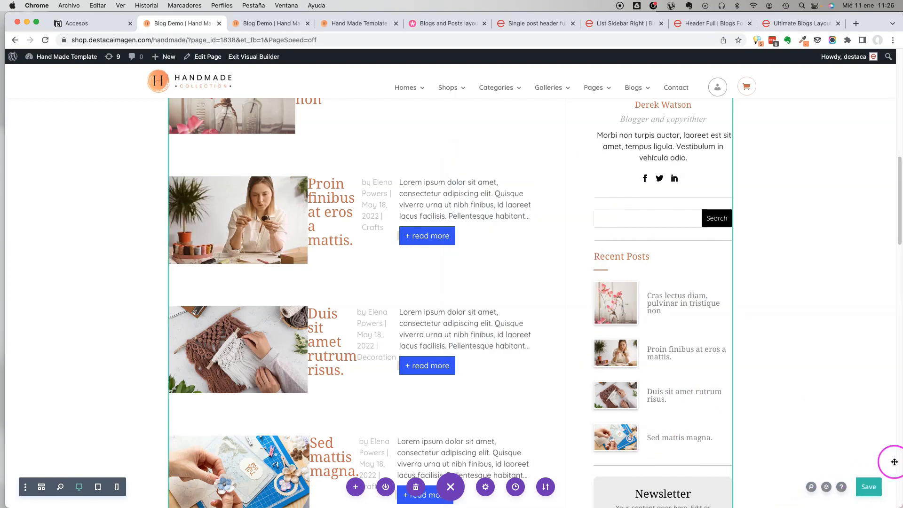
pyautogui.click(41, 487)
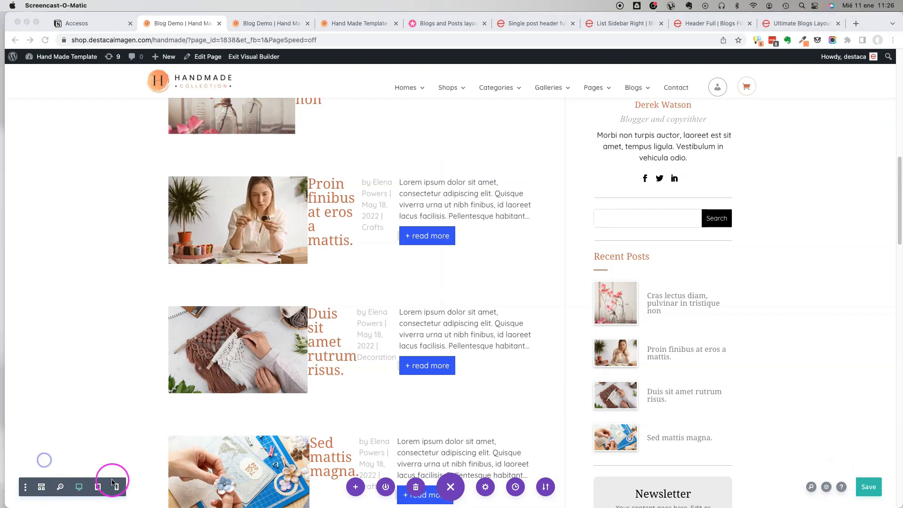
pyautogui.moveTo(869, 23); pyautogui.dragTo(870, 32)
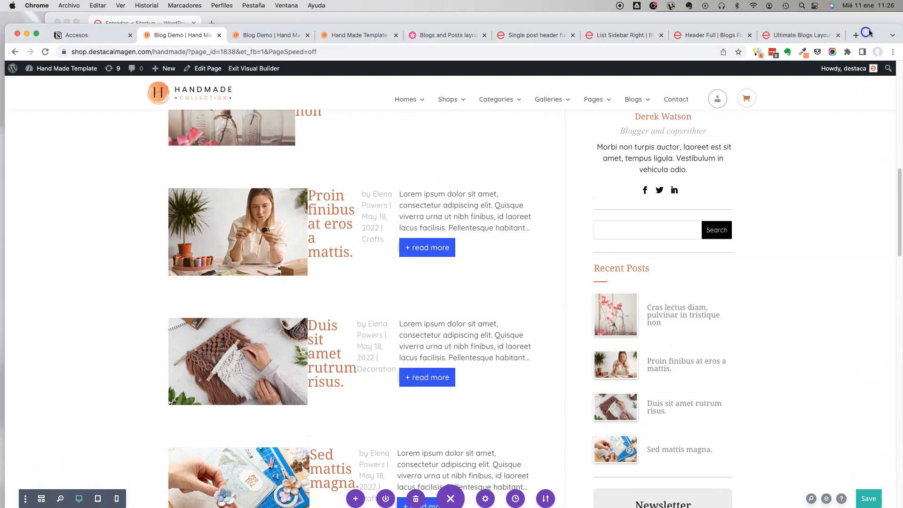
pyautogui.moveTo(875, 71); pyautogui.dragTo(875, 25)
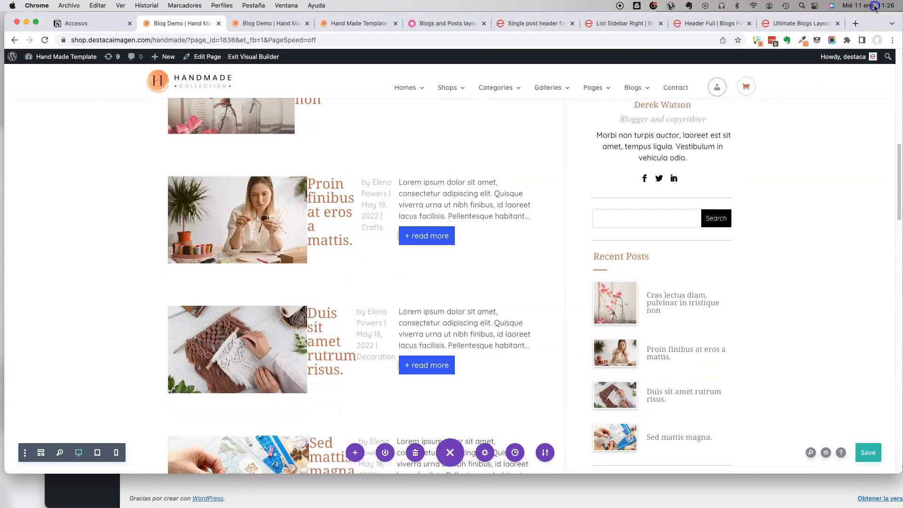
pyautogui.click(42, 453)
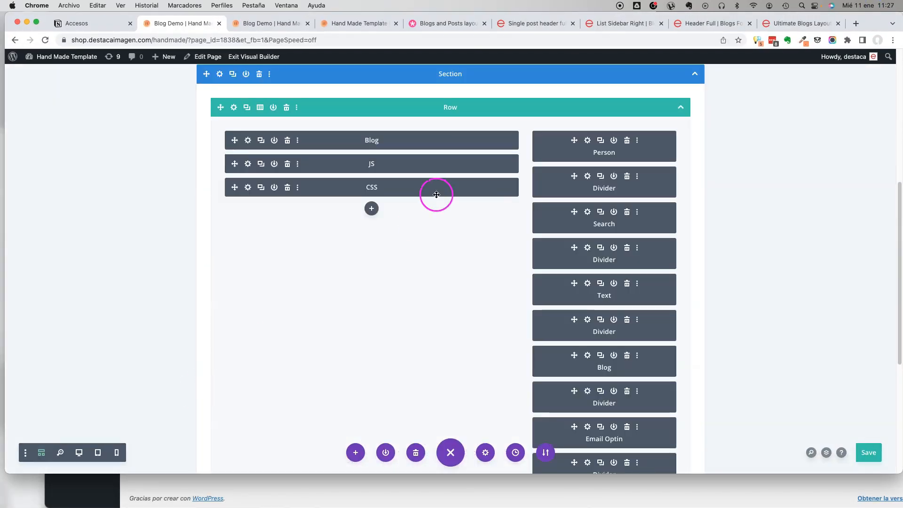
pyautogui.scroll(6, 317, 194)
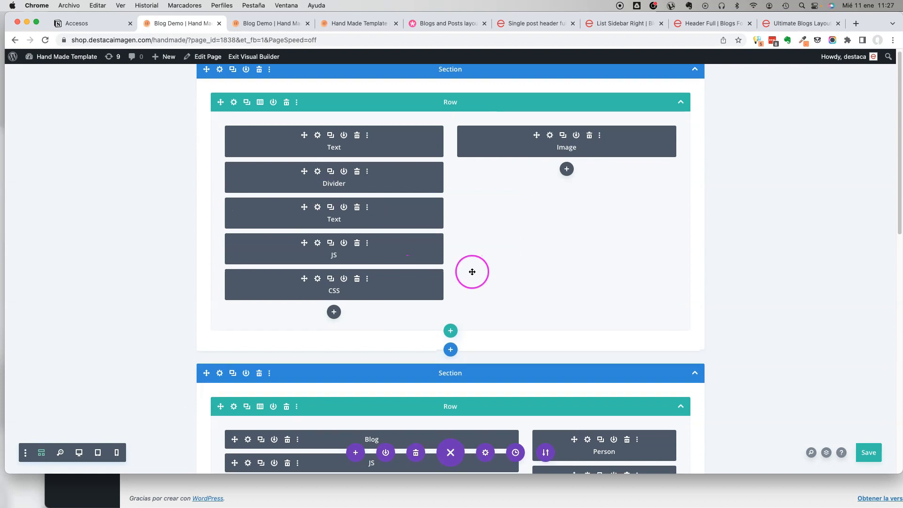
# Examine the JS and CSS modules included in the header section and the blog section of the wireframe.
pyautogui.scroll(-5, 472, 270)
pyautogui.scroll(5, 472, 273)
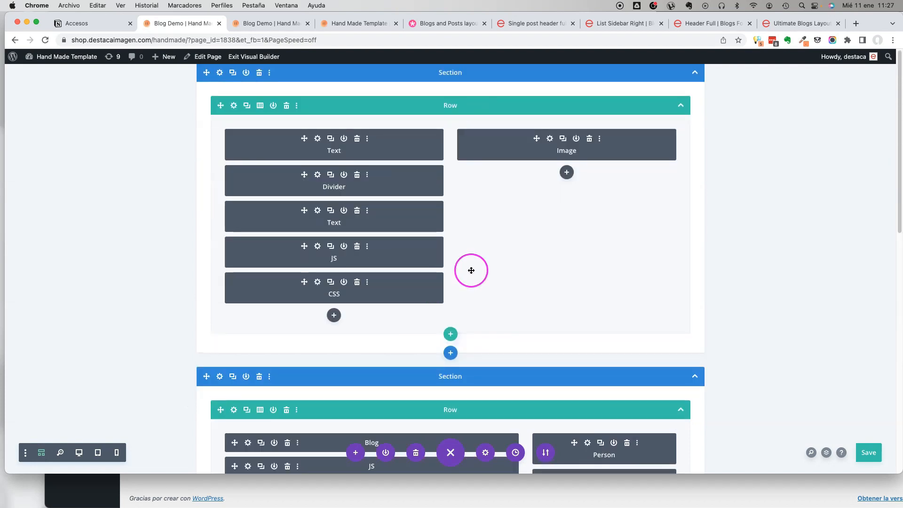
pyautogui.scroll(-5, 391, 264)
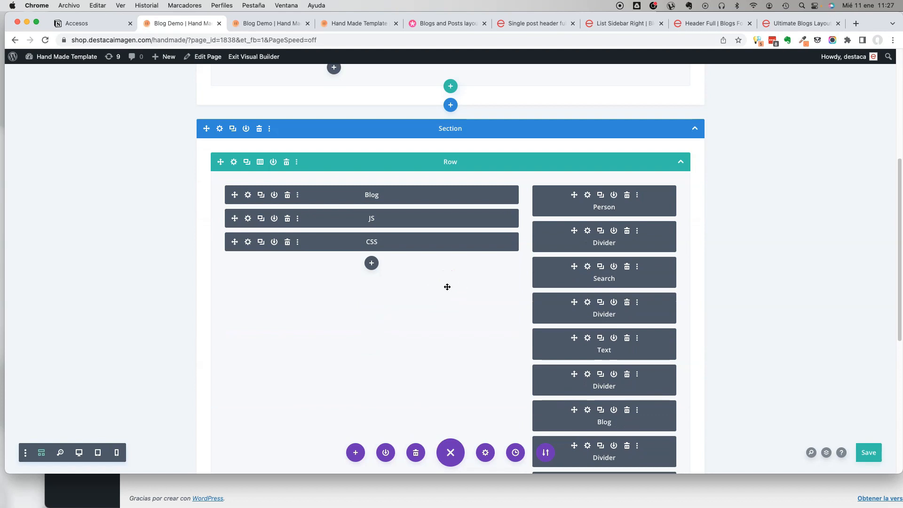
pyautogui.scroll(2, 444, 288)
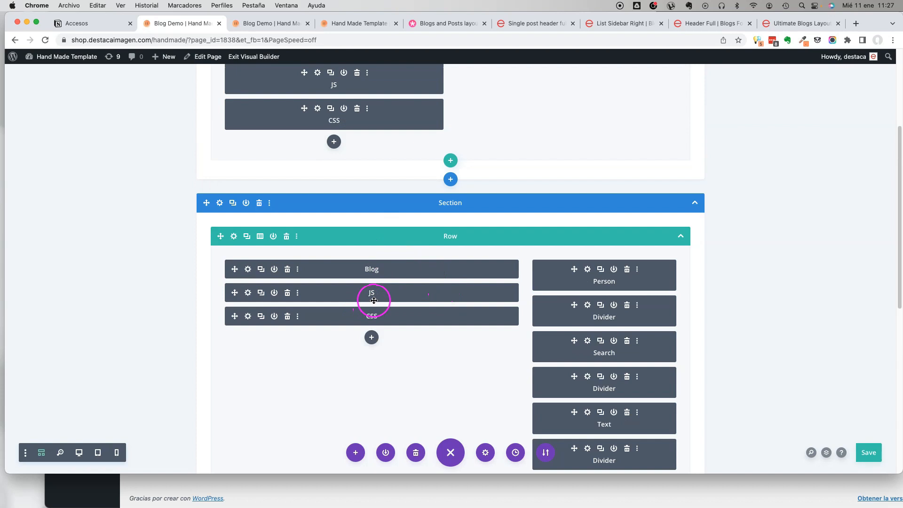
pyautogui.scroll(1, 386, 299)
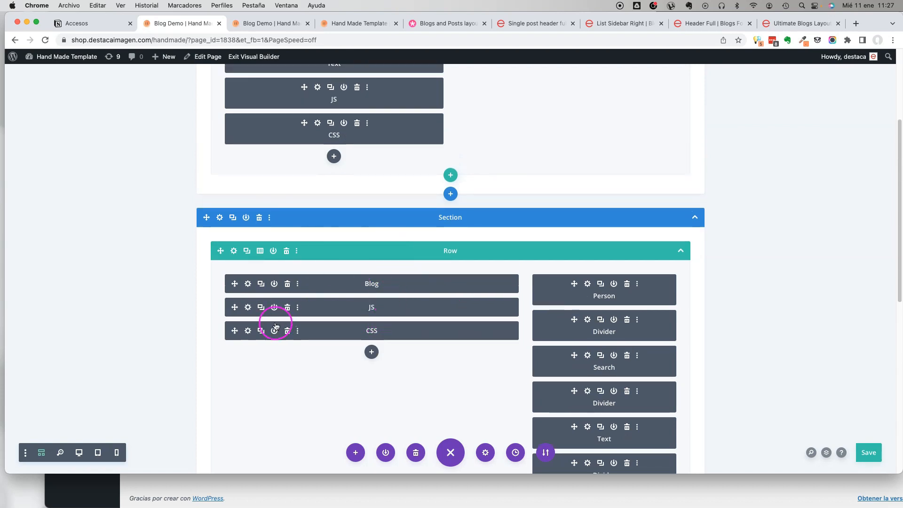
pyautogui.scroll(4, 251, 334)
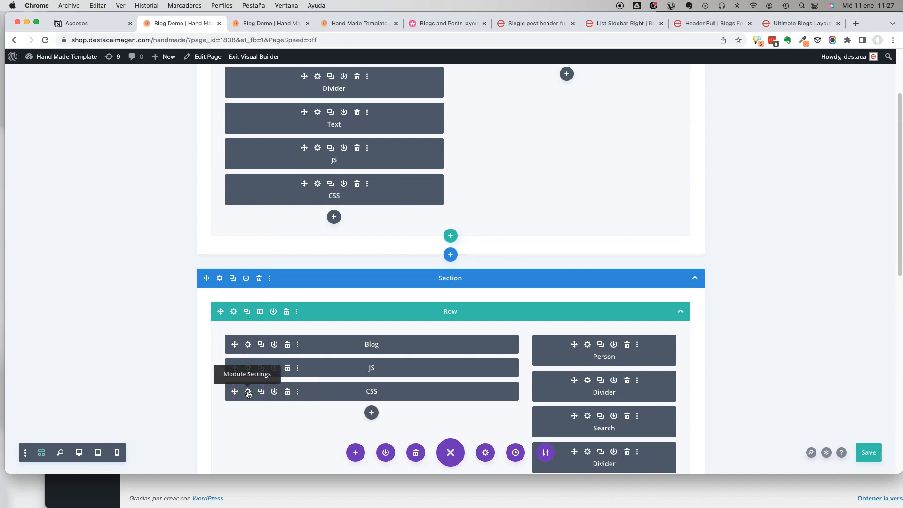
pyautogui.click(317, 180)
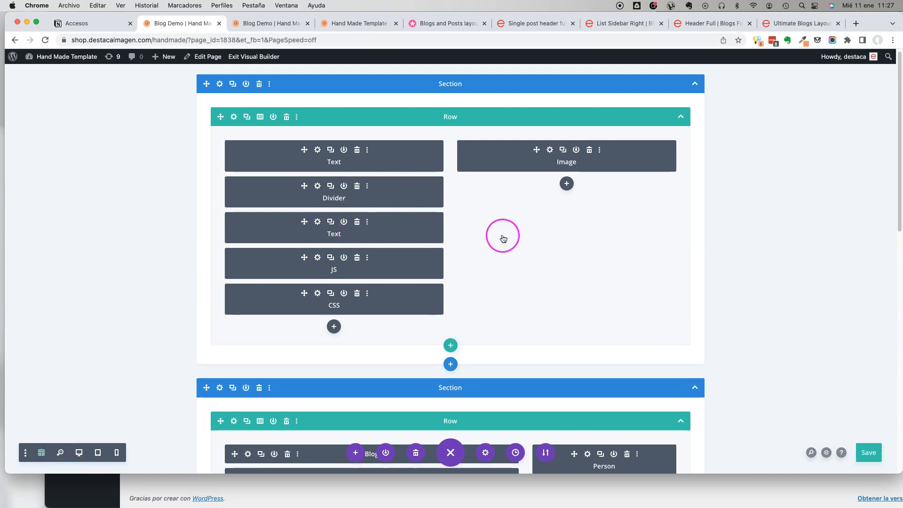
# Return the builder to desktop view, save the page and look over the header, post list and sidebar.
pyautogui.scroll(-5, 503, 233)
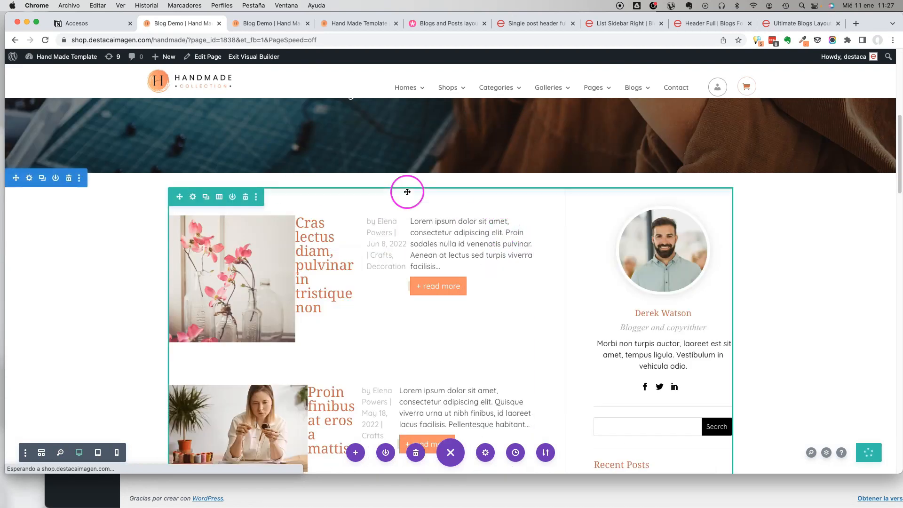
pyautogui.scroll(-13, 414, 216)
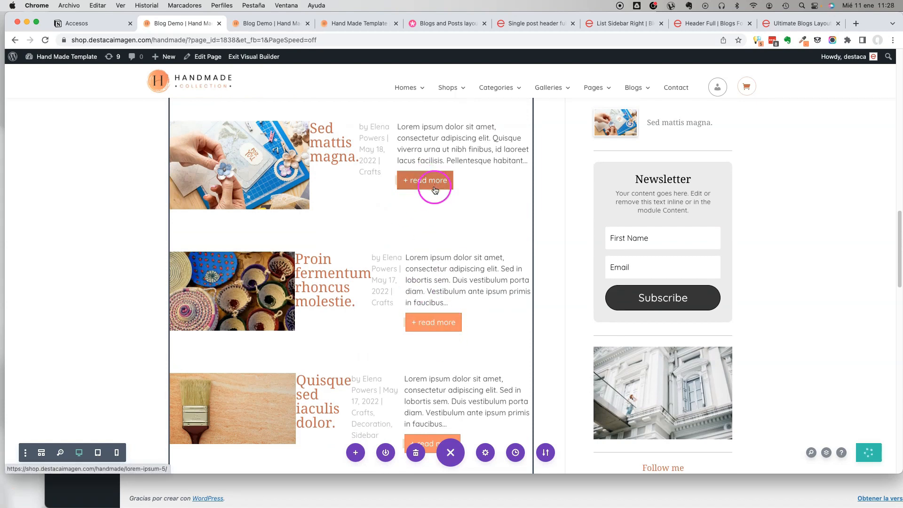
pyautogui.scroll(18, 432, 192)
# Leave the builder for the WordPress dashboard and open the site's menu editor.
pyautogui.moveTo(67, 56)
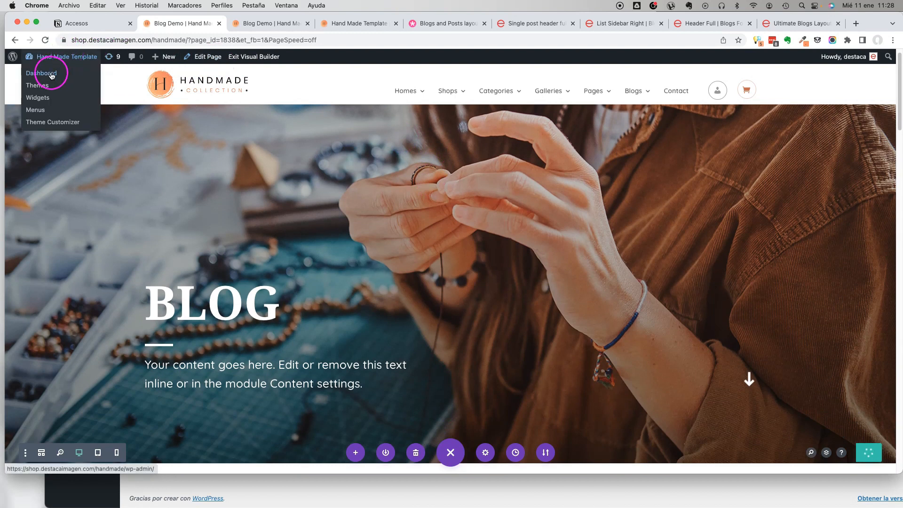
pyautogui.click(51, 77)
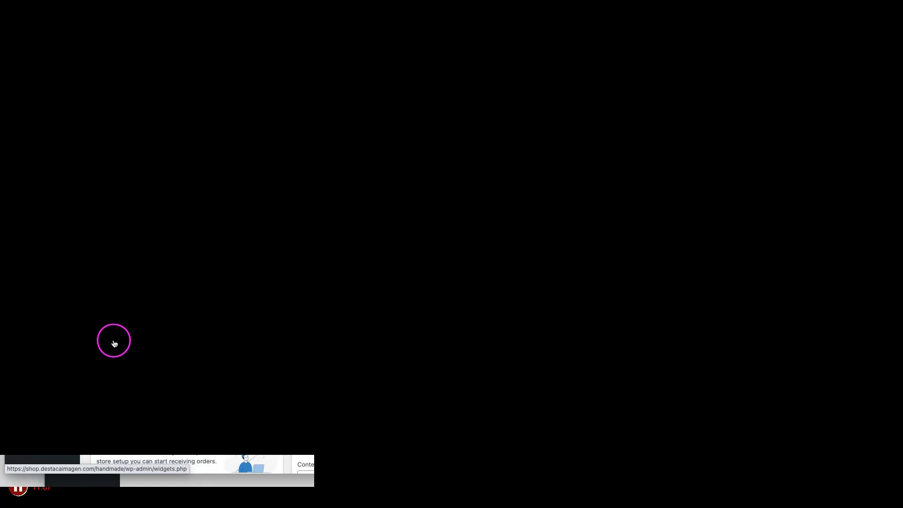
pyautogui.click(117, 349)
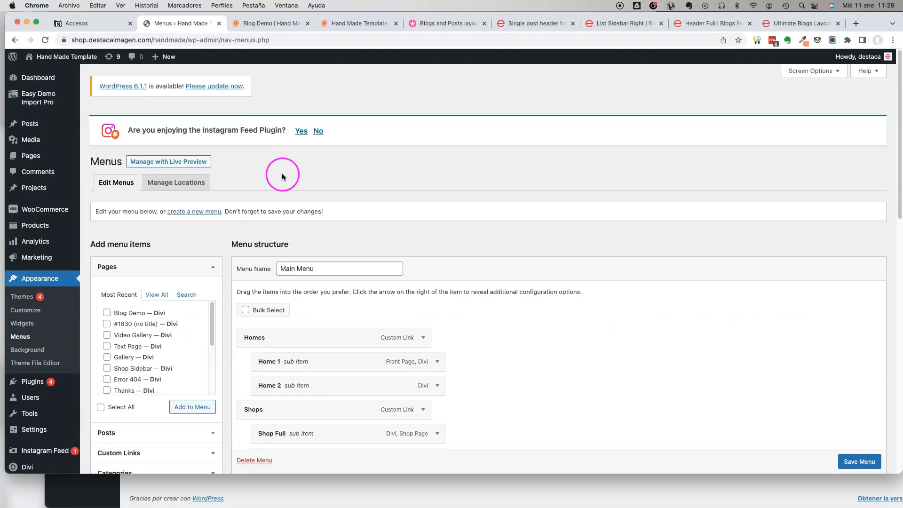
# Add the Blog Demo page to the Main Menu, place it above Homes and save the menu.
pyautogui.scroll(-3, 197, 228)
pyautogui.click(107, 238)
pyautogui.click(192, 331)
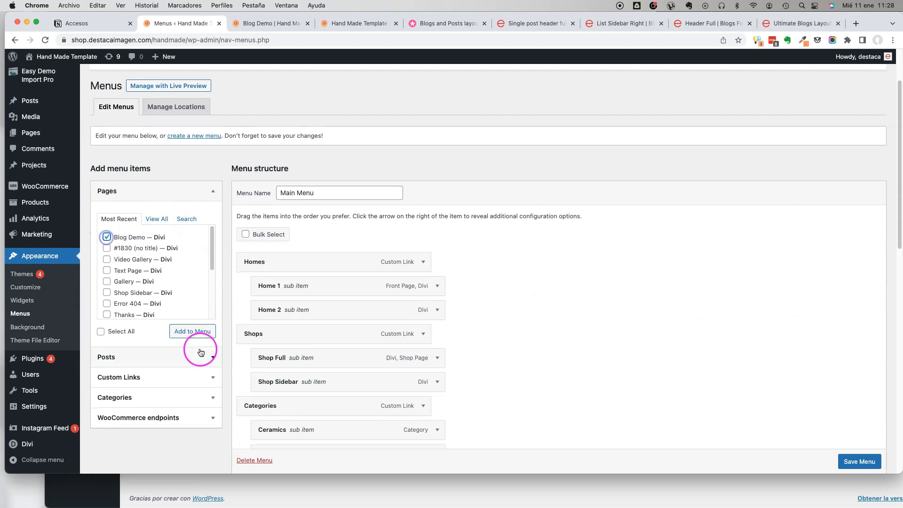
pyautogui.scroll(-10, 367, 337)
pyautogui.moveTo(329, 397); pyautogui.dragTo(338, 326)
pyautogui.click(855, 455)
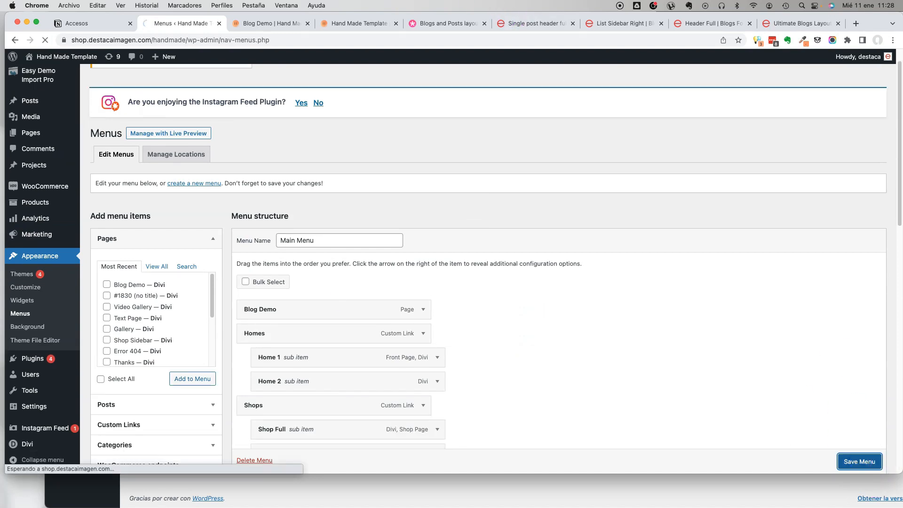
# Reload the published Blog Demo page and review its menu link, header, post list and sidebar.
pyautogui.click(272, 23)
pyautogui.click(45, 41)
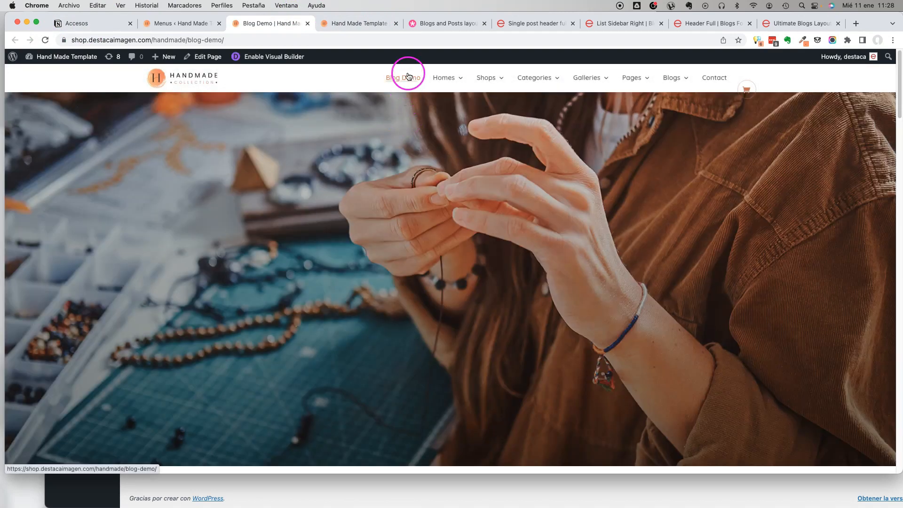
pyautogui.scroll(-5, 541, 177)
pyautogui.scroll(-2, 421, 200)
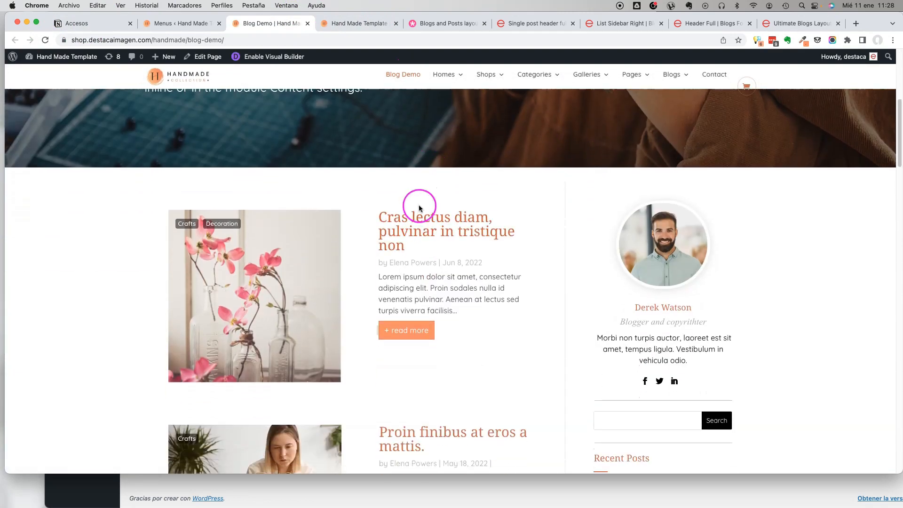
pyautogui.scroll(-8, 419, 204)
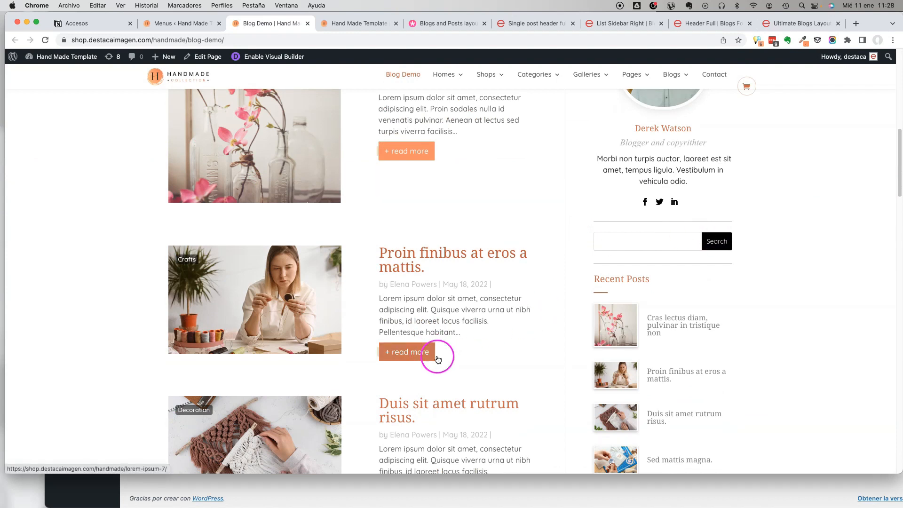
pyautogui.scroll(-4, 562, 306)
pyautogui.scroll(-8, 871, 267)
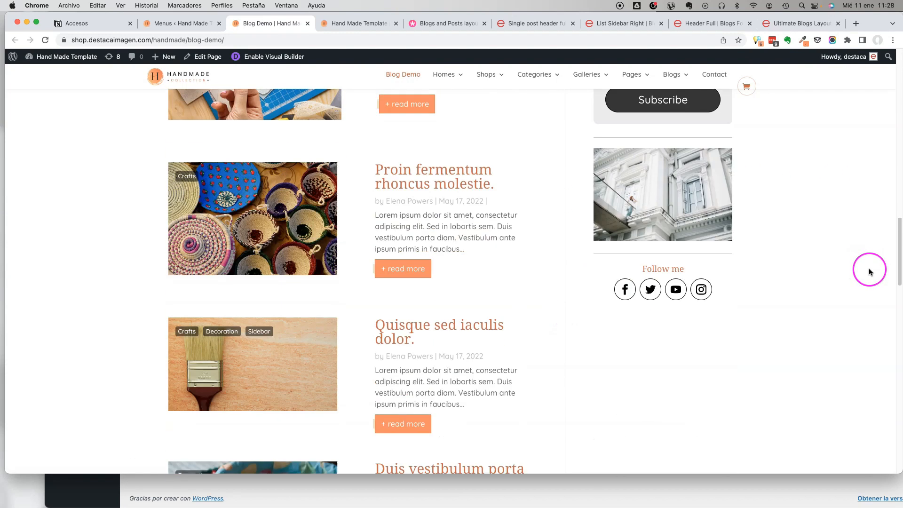
pyautogui.scroll(-15, 860, 267)
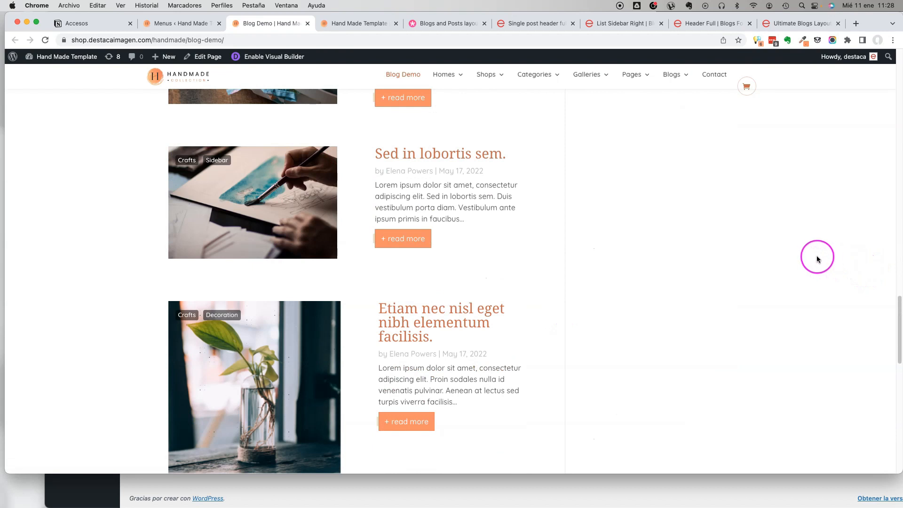
pyautogui.scroll(-20, 817, 258)
pyautogui.scroll(20, 817, 259)
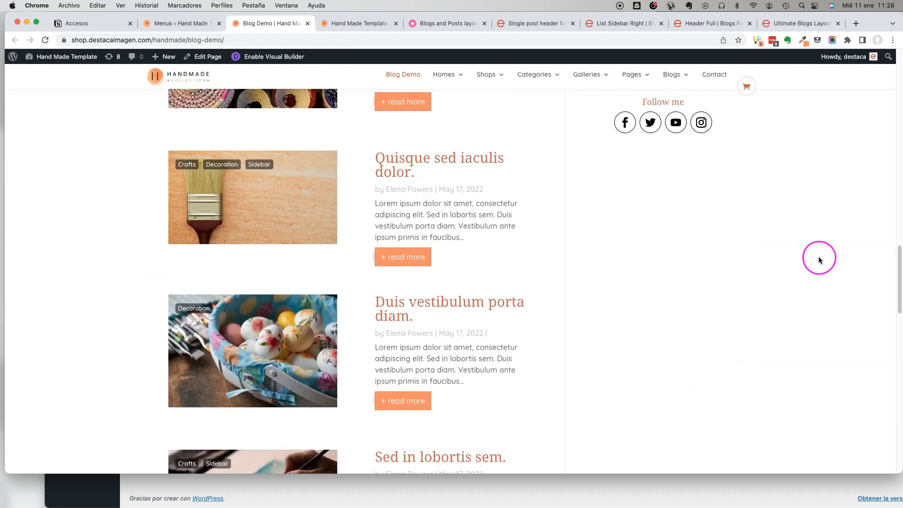
pyautogui.scroll(15, 491, 137)
pyautogui.scroll(-5, 342, 144)
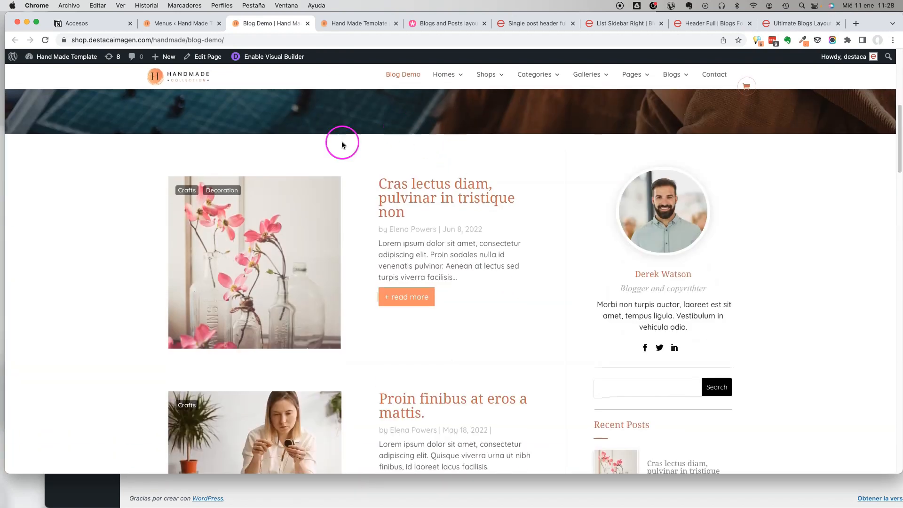
pyautogui.scroll(10, 480, 161)
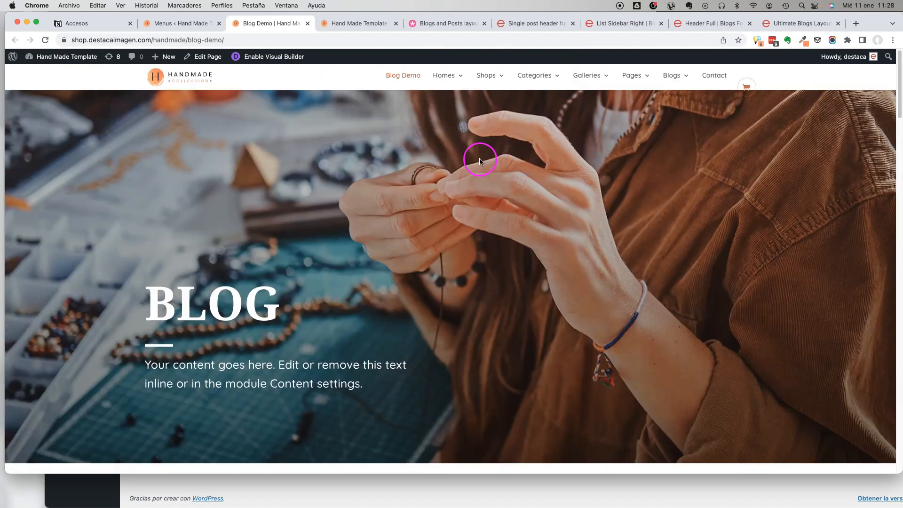
pyautogui.scroll(-15, 467, 160)
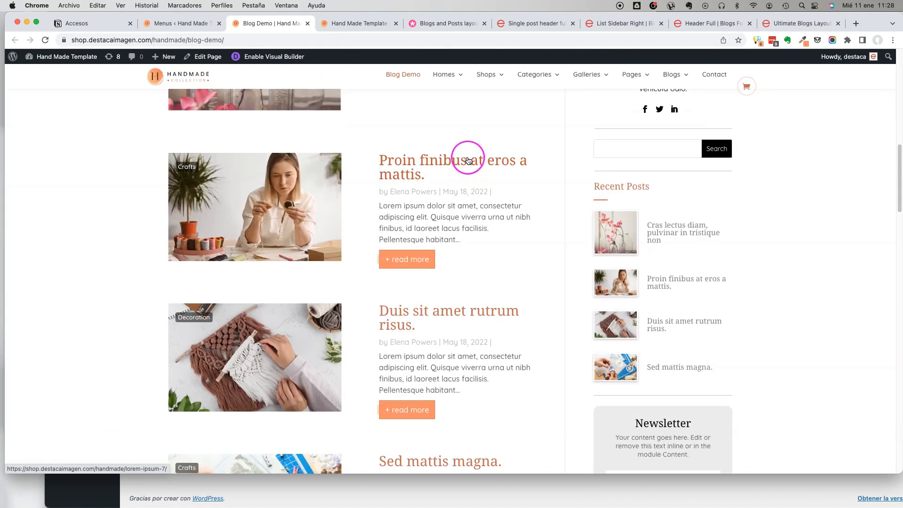
# Open the Divi Theme Builder from the WordPress dashboard and look over its existing templates.
pyautogui.click(164, 26)
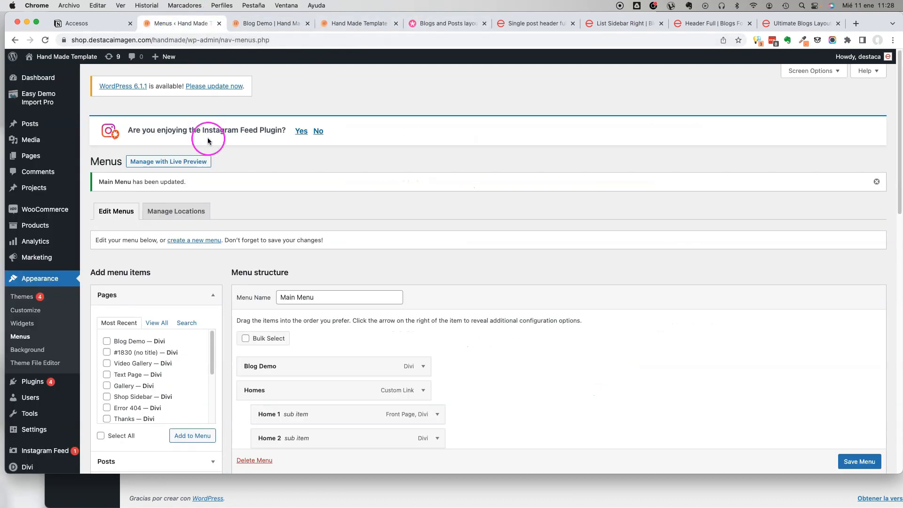
pyautogui.scroll(-6, 139, 215)
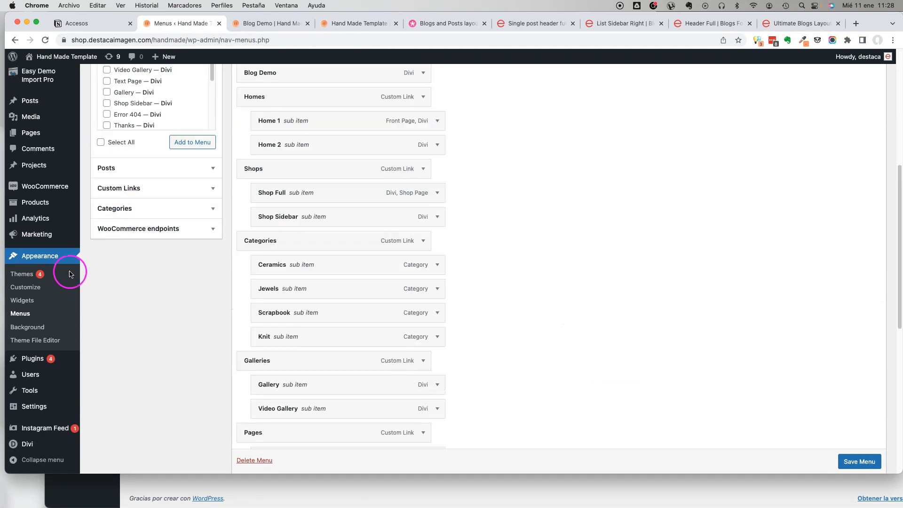
pyautogui.moveTo(37, 447)
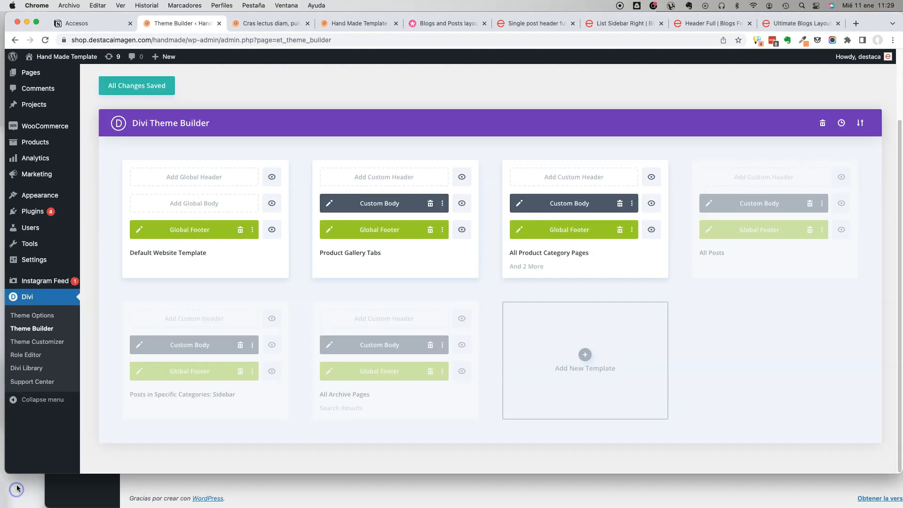
pyautogui.click(45, 331)
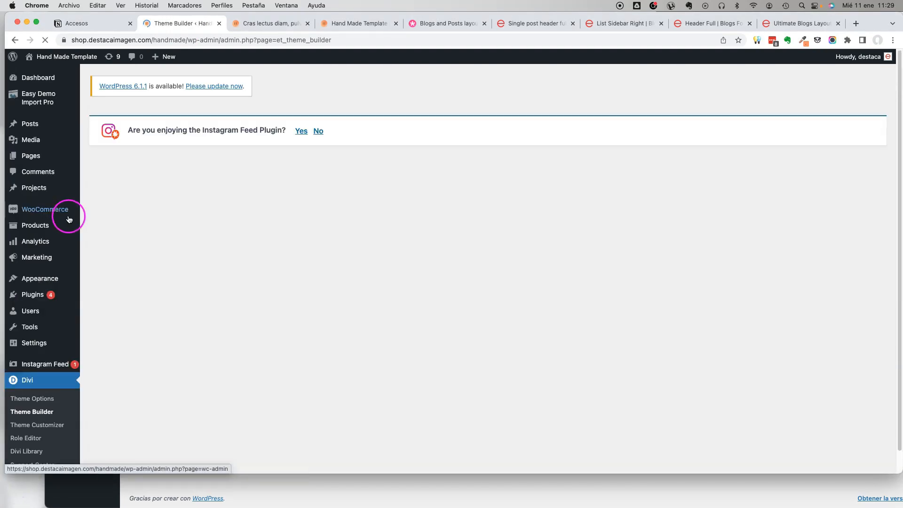
pyautogui.scroll(-3, 541, 231)
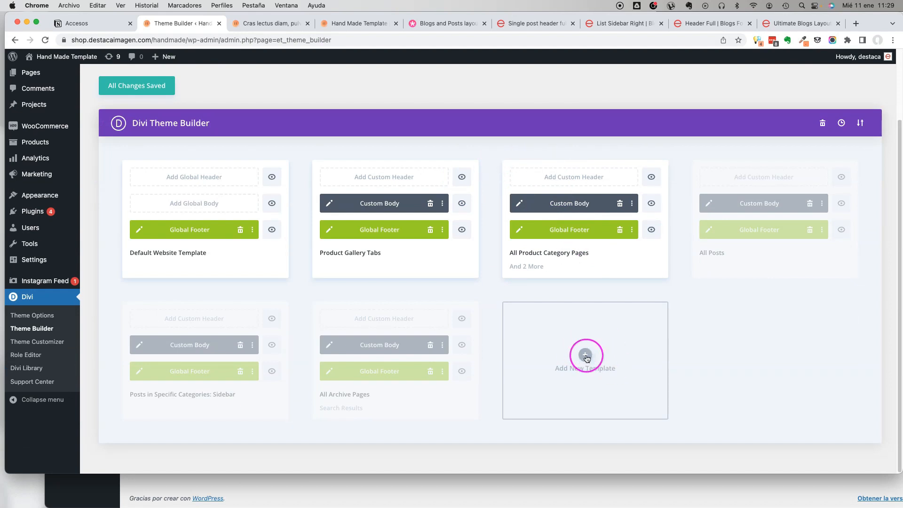
# Open the first post from the Blog Demo page and examine its default layout from title to comment form.
pyautogui.click(271, 24)
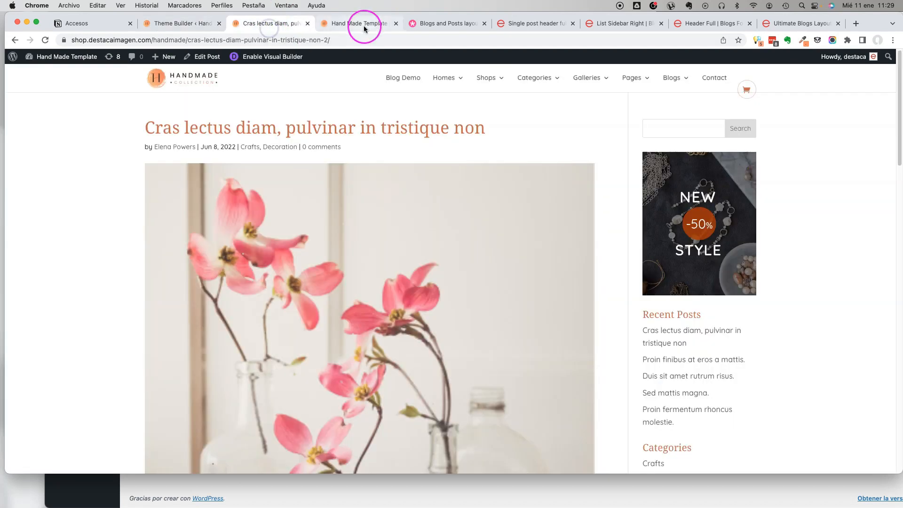
pyautogui.click(402, 78)
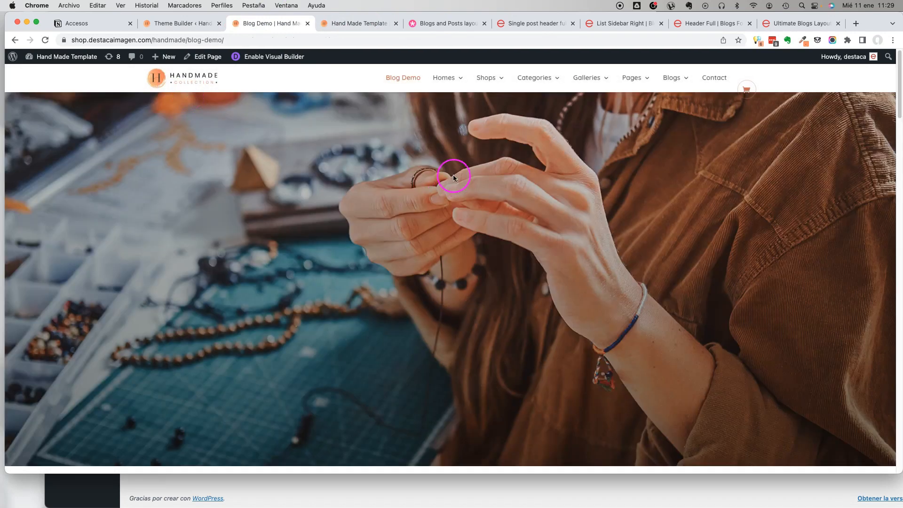
pyautogui.scroll(-5, 453, 177)
pyautogui.click(440, 201)
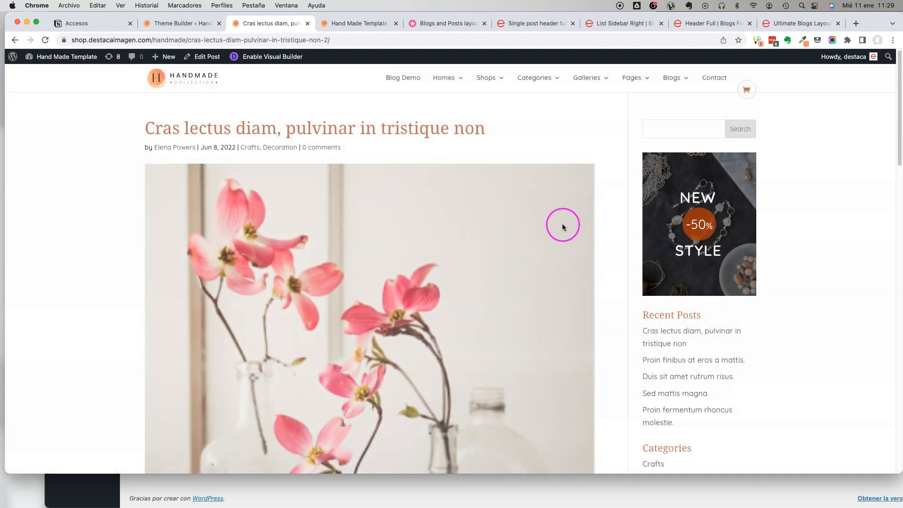
pyautogui.scroll(-5, 774, 210)
pyautogui.scroll(-5, 517, 202)
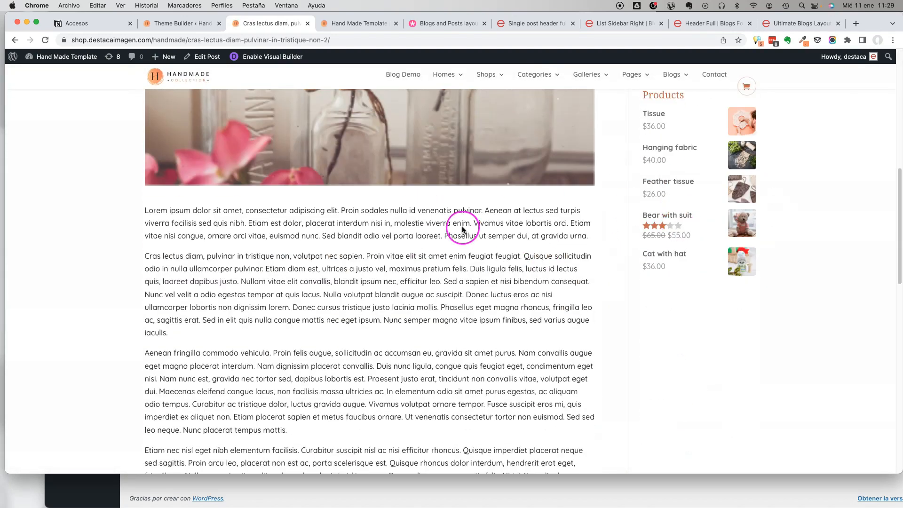
pyautogui.scroll(-10, 464, 226)
pyautogui.scroll(3, 464, 226)
pyautogui.scroll(-5, 464, 225)
pyautogui.scroll(8, 464, 222)
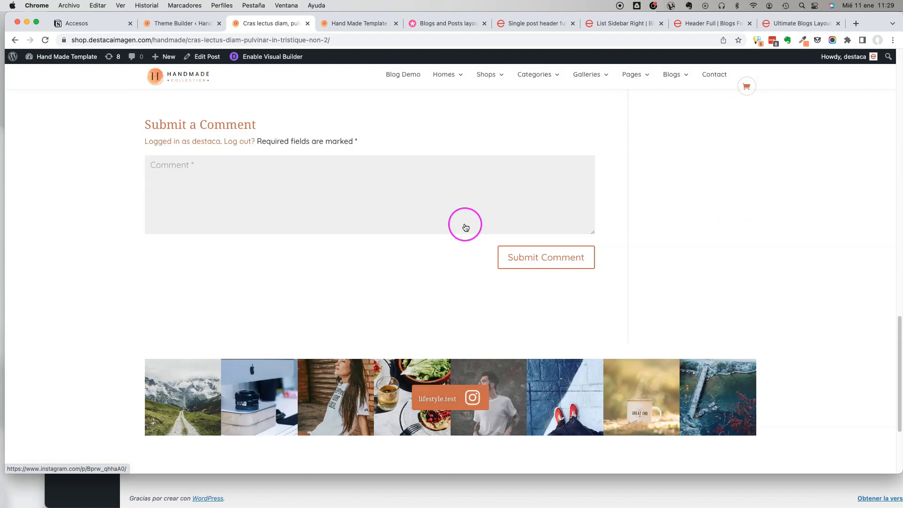
pyautogui.scroll(12, 467, 227)
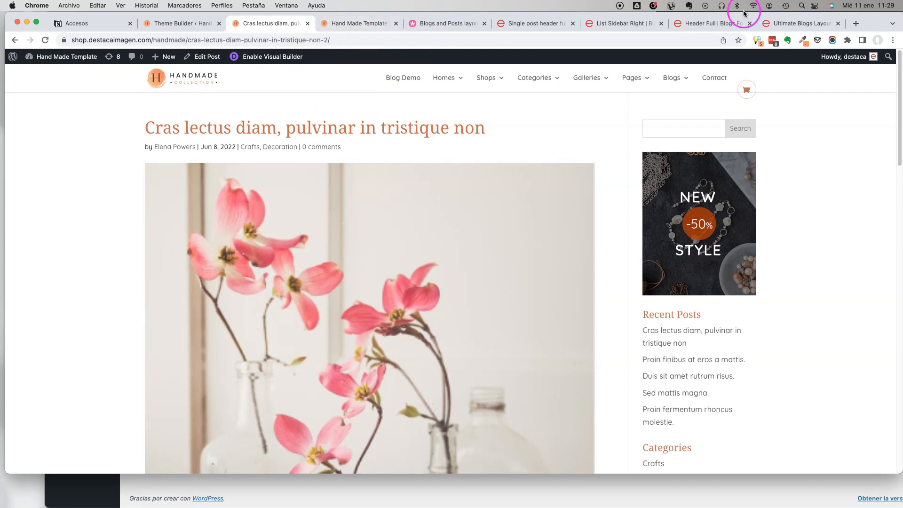
# Open the Sidebar Right single post demo on the Ultimate Blogs site and examine its header, content and sidebar.
pyautogui.click(792, 22)
pyautogui.click(710, 24)
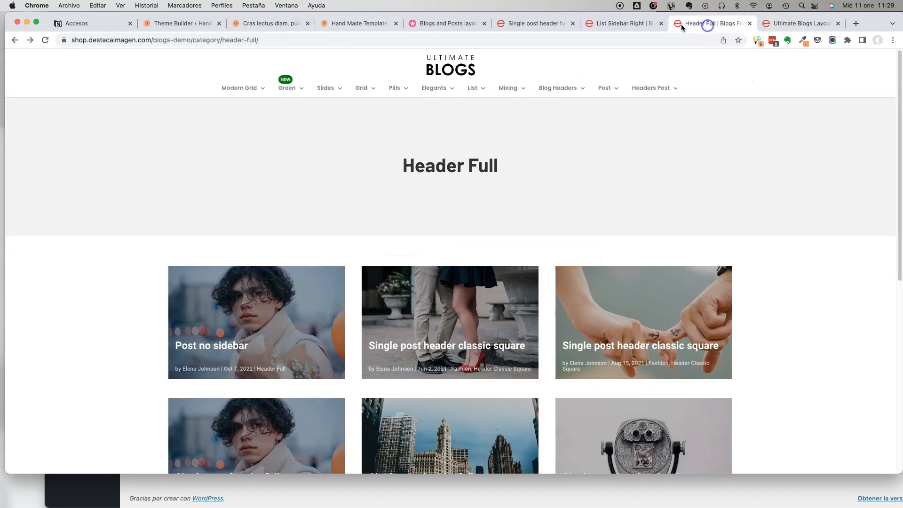
pyautogui.moveTo(600, 92)
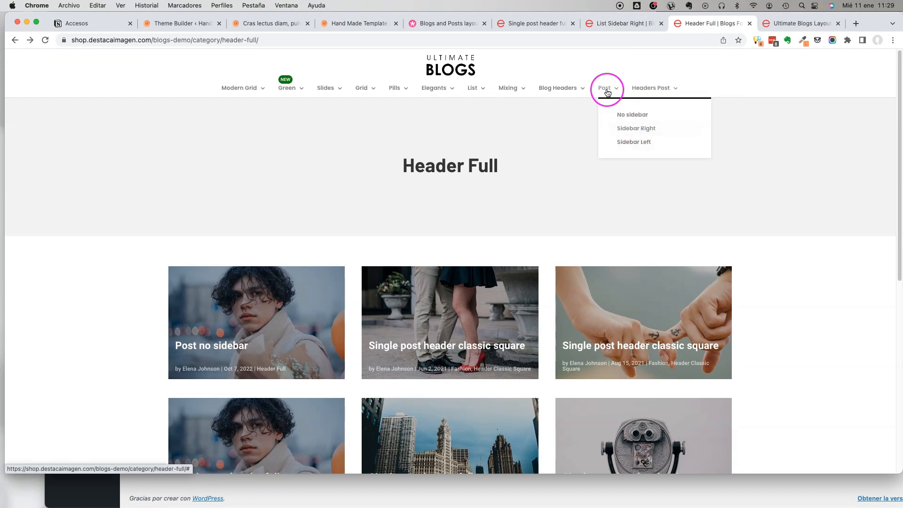
pyautogui.click(620, 130)
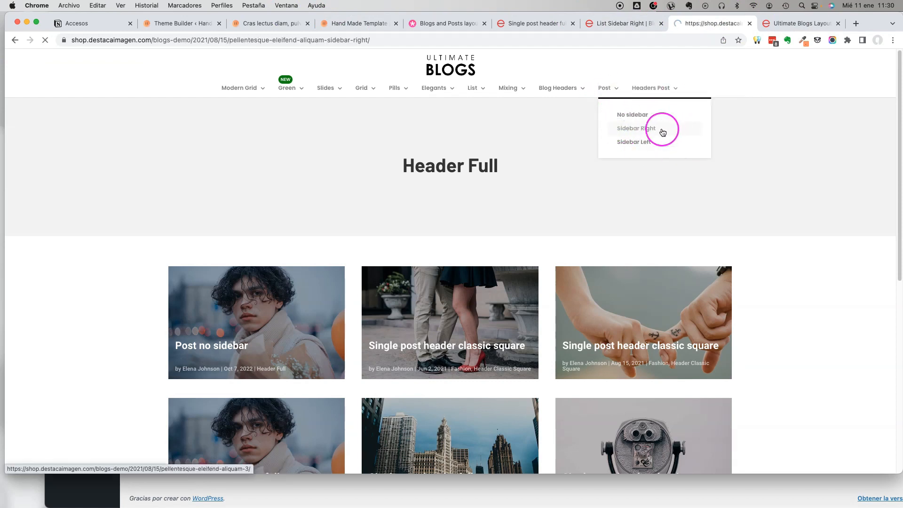
pyautogui.scroll(-10, 614, 255)
pyautogui.scroll(10, 615, 255)
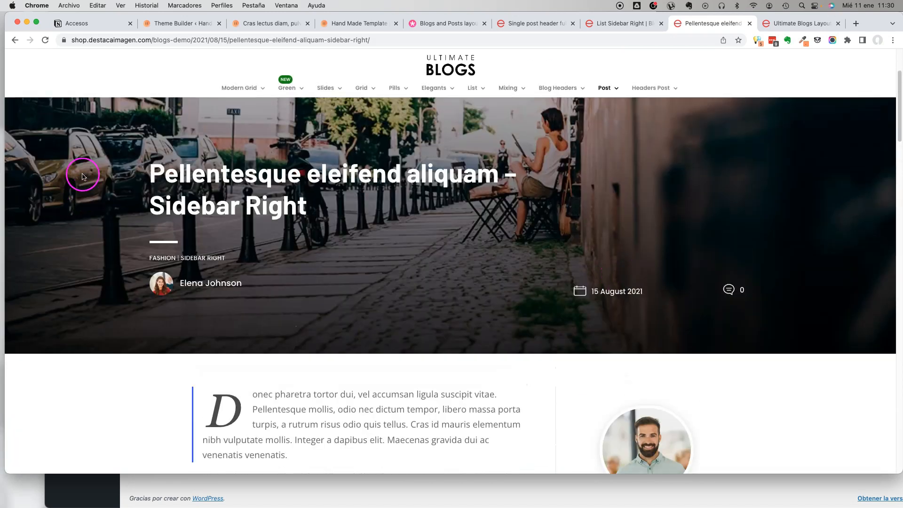
pyautogui.scroll(-5, 387, 196)
pyautogui.scroll(5, 253, 179)
pyautogui.scroll(-10, 838, 357)
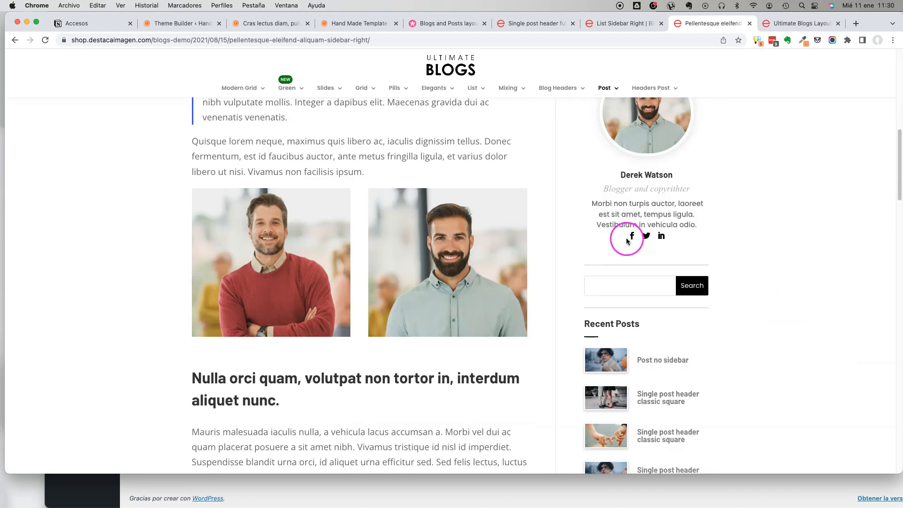
pyautogui.scroll(7, 631, 245)
# Return to the Divi Theme Builder and create a new template assigned to All Posts.
pyautogui.click(609, 26)
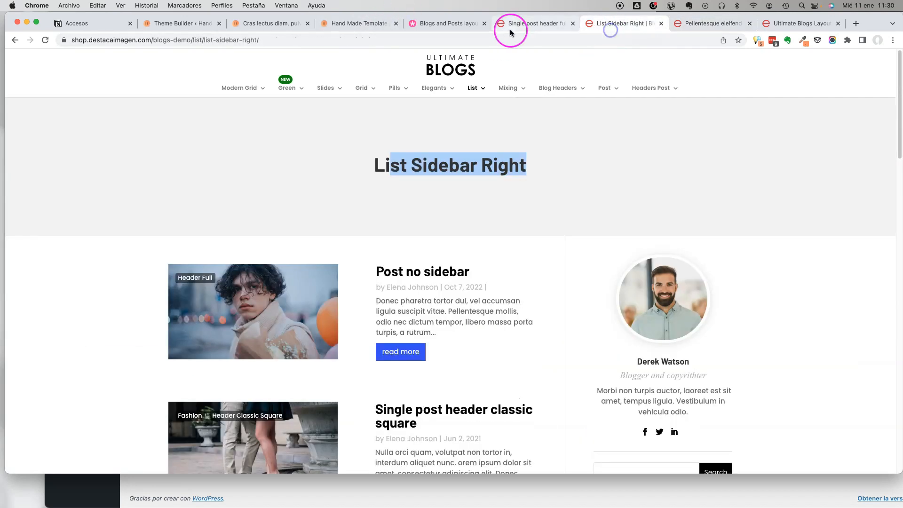
pyautogui.click(511, 26)
pyautogui.click(261, 26)
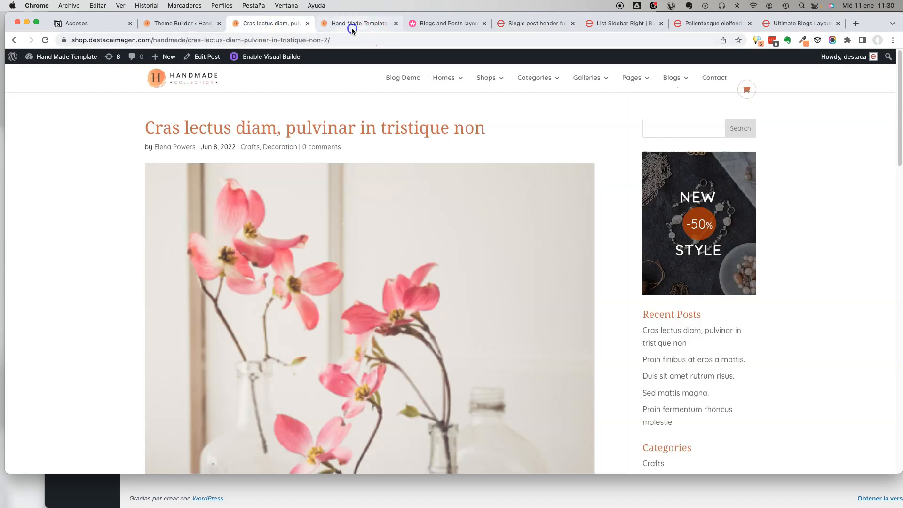
pyautogui.click(350, 27)
pyautogui.click(258, 26)
pyautogui.click(157, 23)
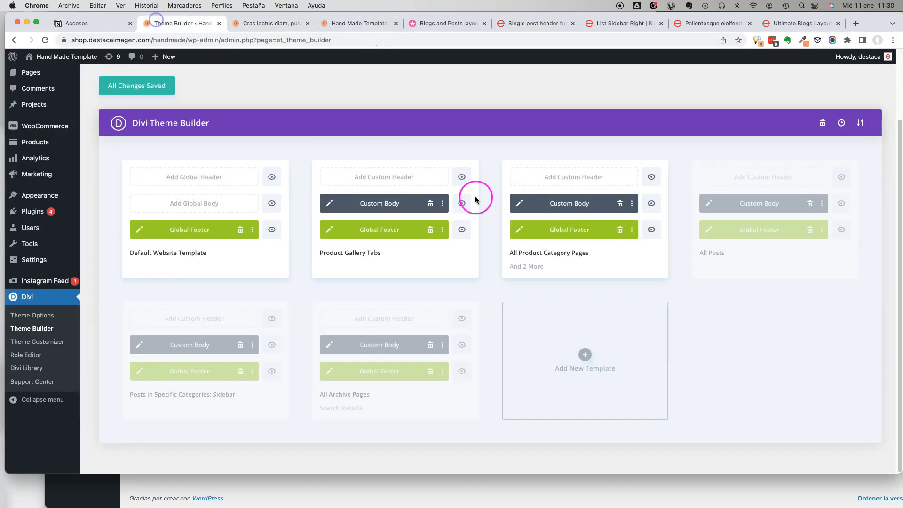
pyautogui.click(587, 355)
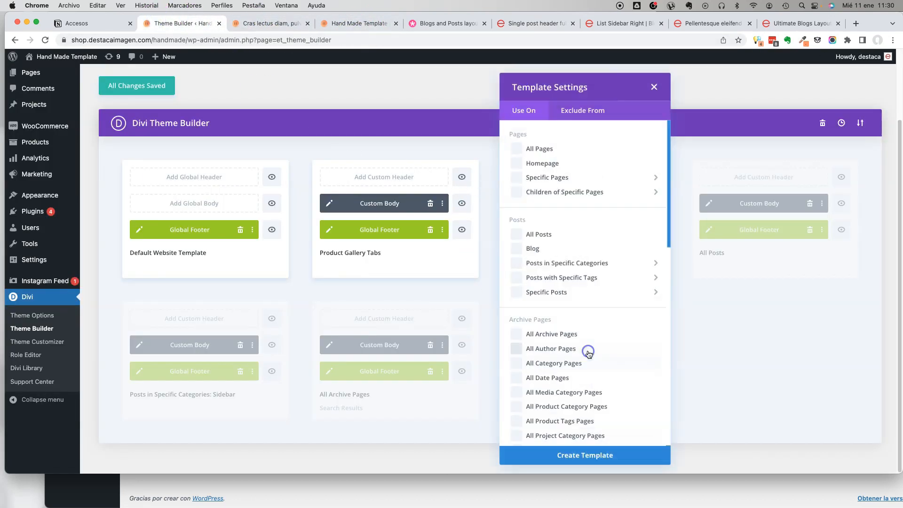
pyautogui.click(539, 237)
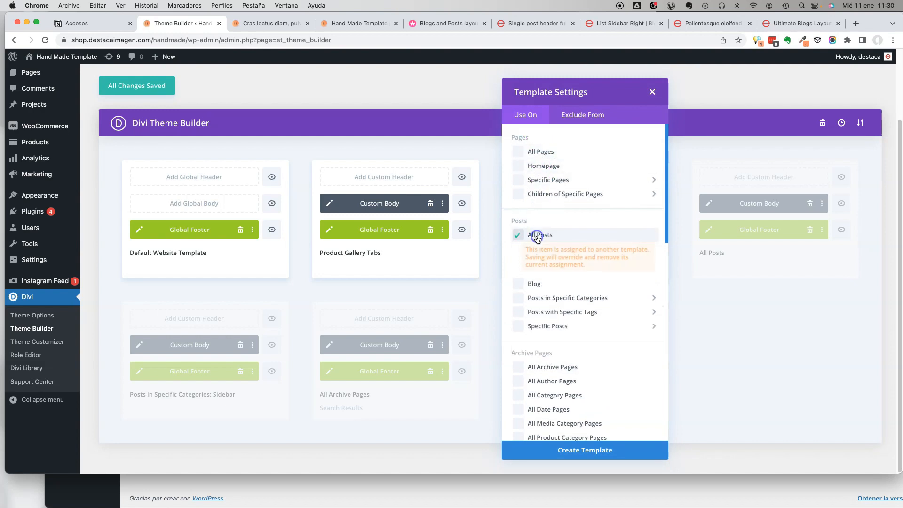
pyautogui.click(597, 452)
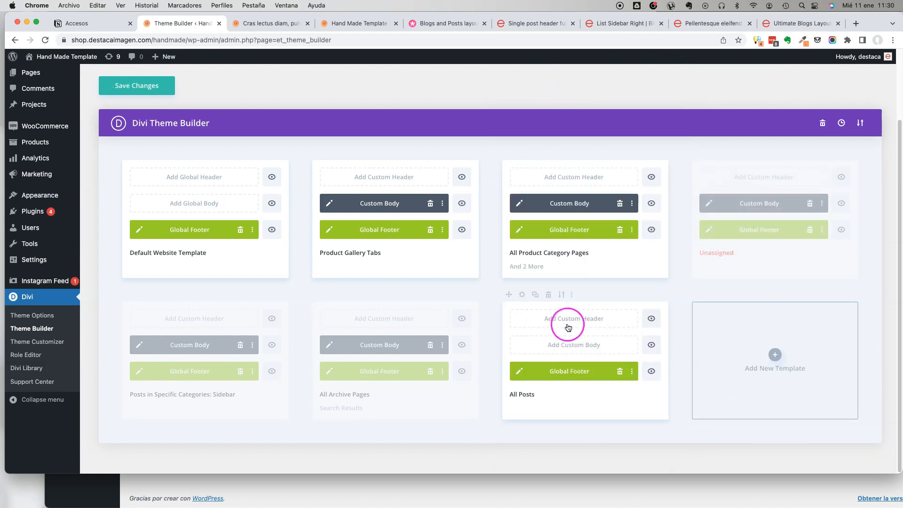
# Start a custom body for the All Posts template and open the portability import for it.
pyautogui.click(574, 347)
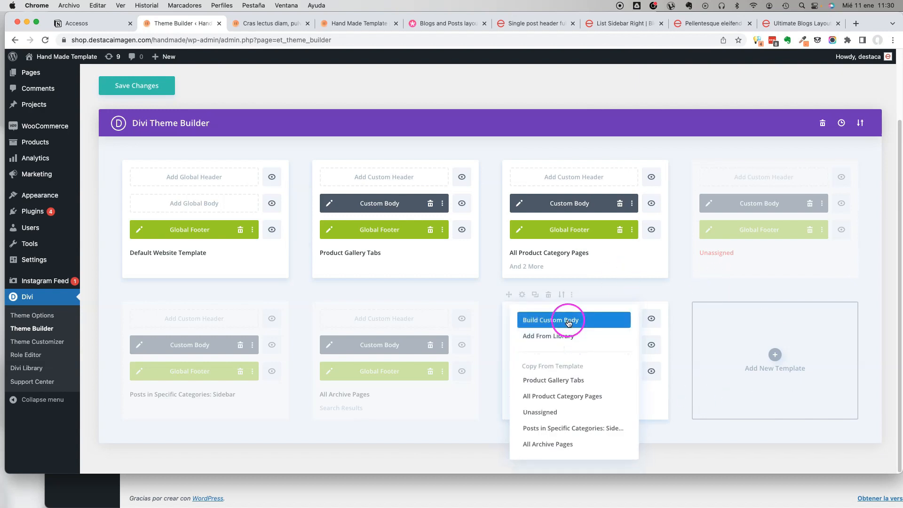
pyautogui.click(568, 322)
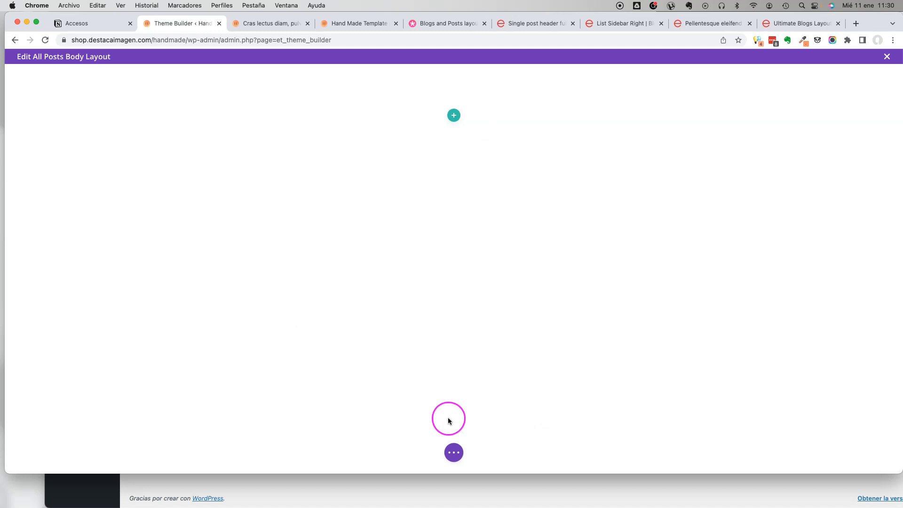
pyautogui.click(455, 453)
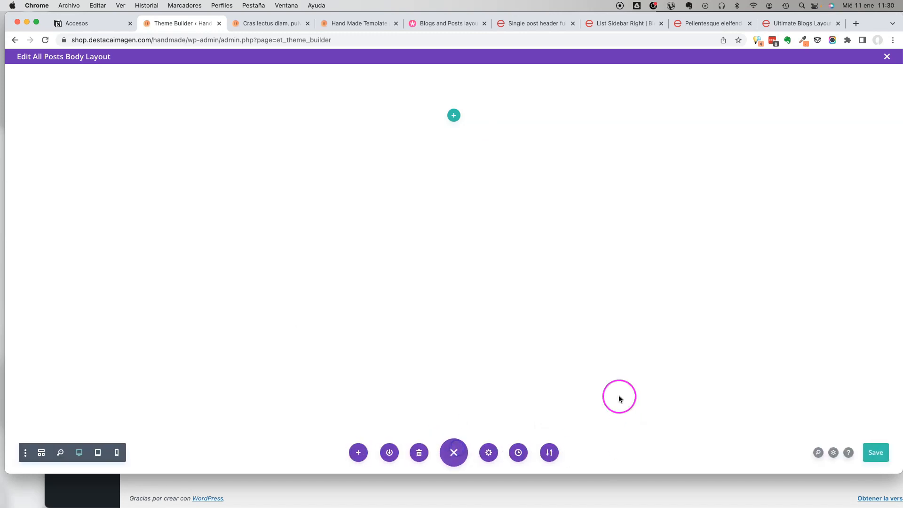
pyautogui.click(551, 454)
pyautogui.click(521, 327)
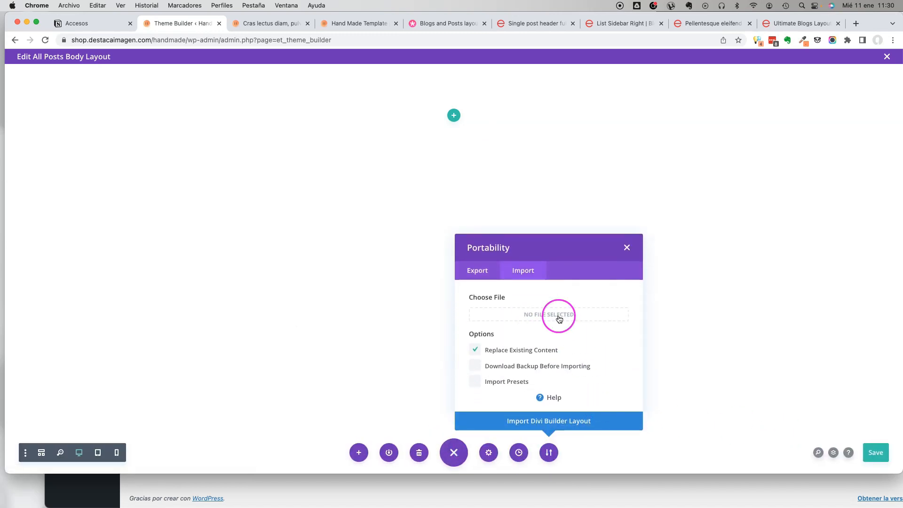
# Import Posts Sidebar Right.json from the Posts folder of Blogs Template 1.4 as the body layout.
pyautogui.click(476, 349)
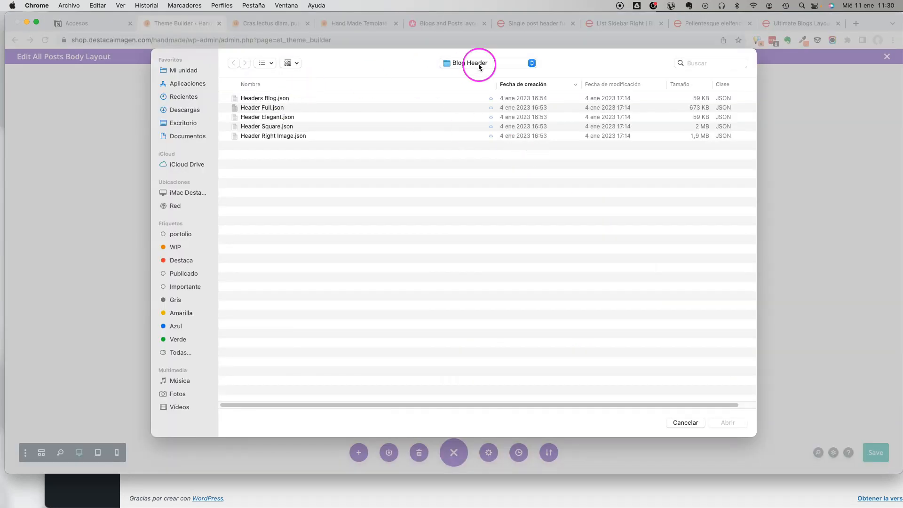
pyautogui.click(283, 98)
pyautogui.click(462, 62)
pyautogui.click(463, 72)
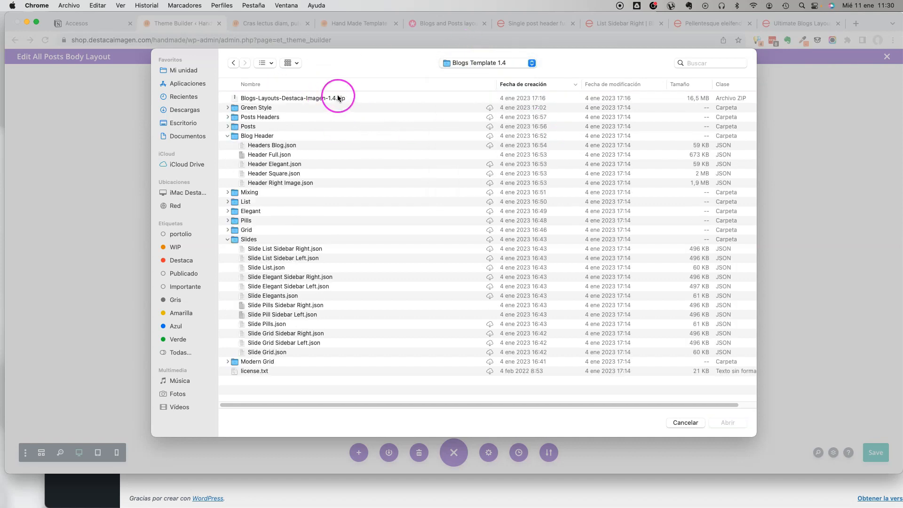
pyautogui.click(227, 126)
pyautogui.click(283, 145)
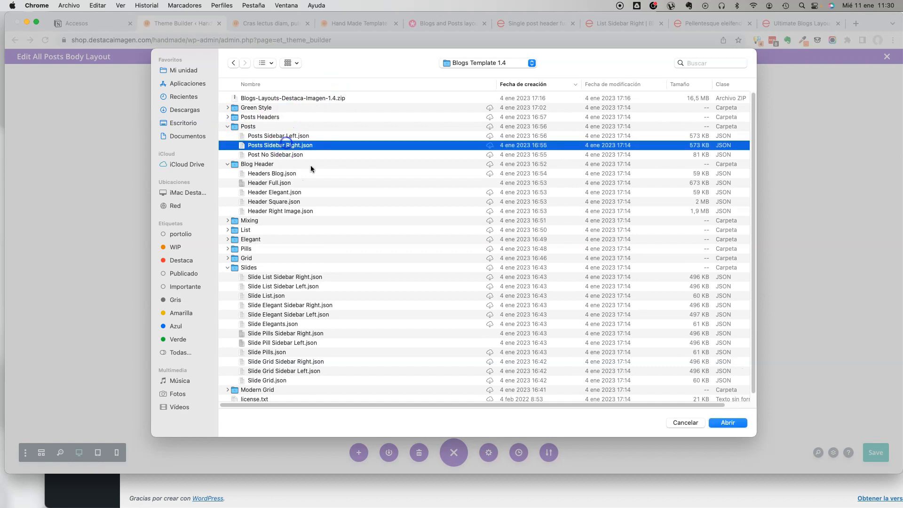
pyautogui.click(734, 422)
pyautogui.click(587, 424)
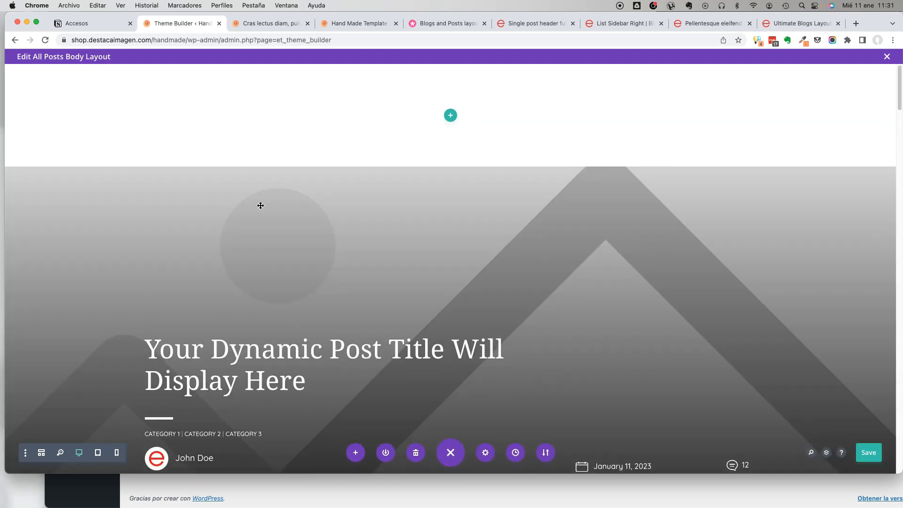
# Look over the imported All Posts body layout from the post title to the author box and save it.
pyautogui.scroll(-5, 417, 248)
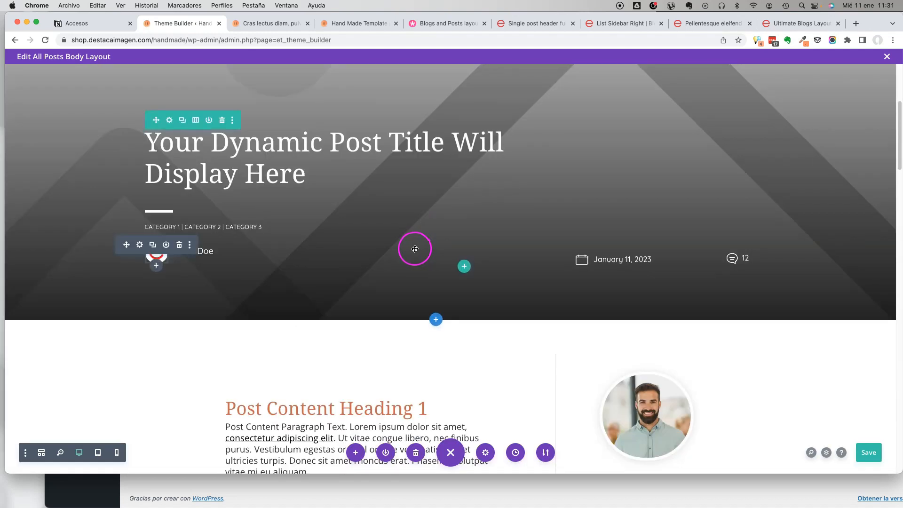
pyautogui.scroll(-10, 415, 248)
pyautogui.click(861, 448)
pyautogui.scroll(-8, 509, 216)
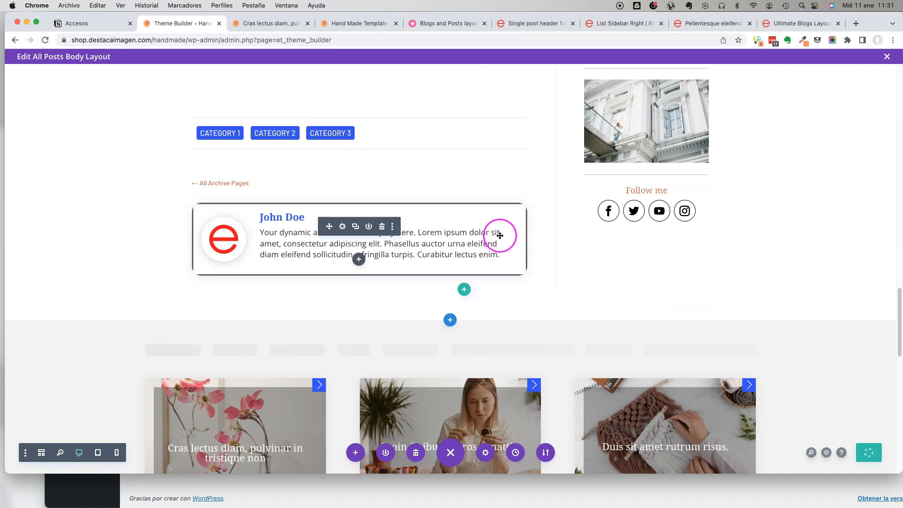
pyautogui.scroll(4, 500, 233)
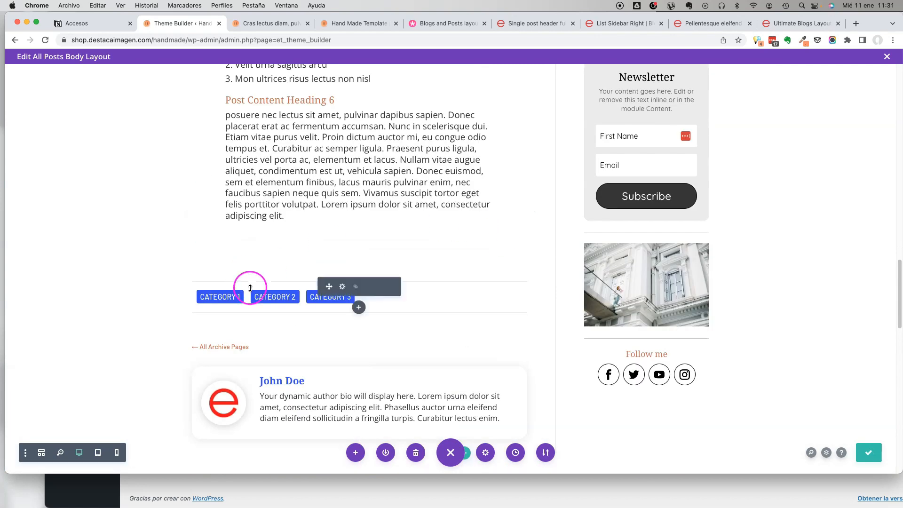
# Open the settings of the Post Categories text module and examine its link text design options.
pyautogui.click(343, 287)
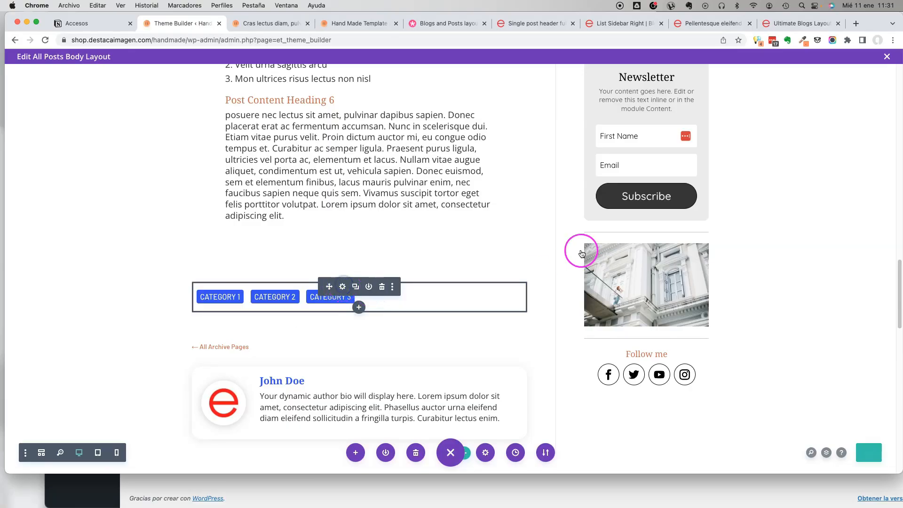
pyautogui.moveTo(194, 93); pyautogui.dragTo(701, 131)
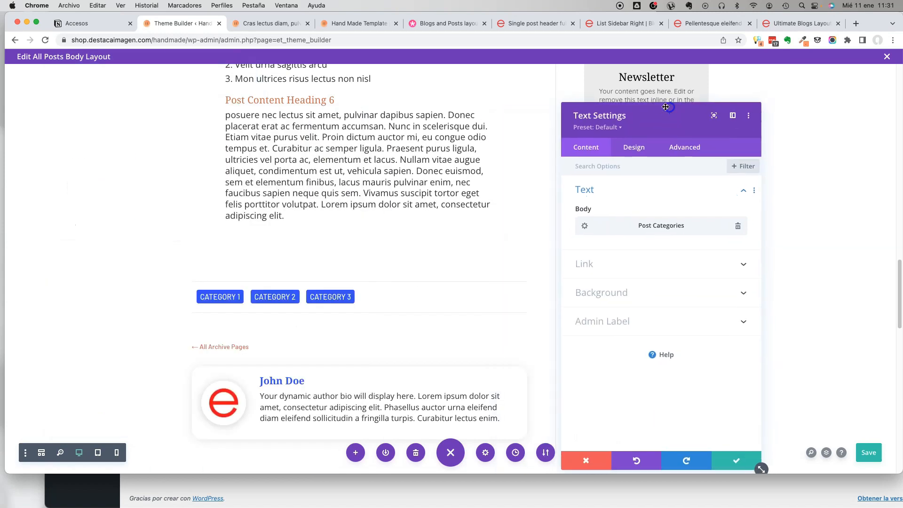
pyautogui.click(635, 147)
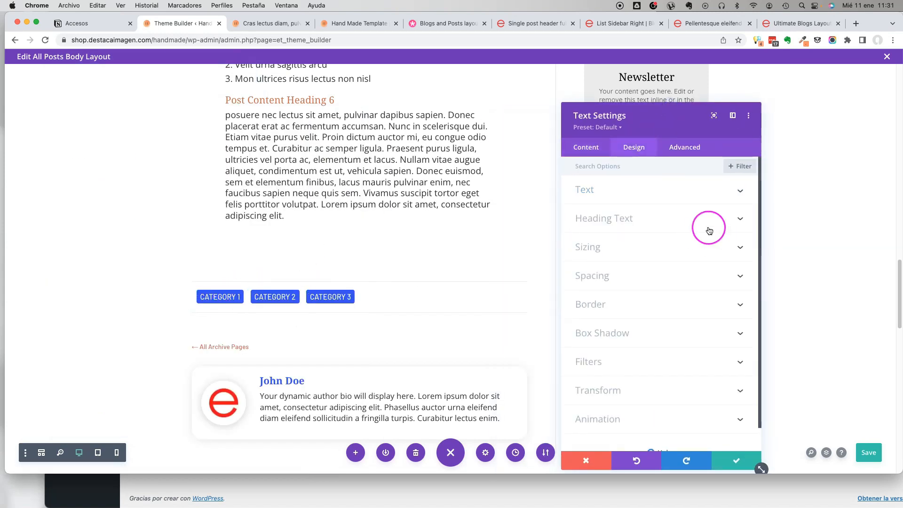
pyautogui.click(592, 146)
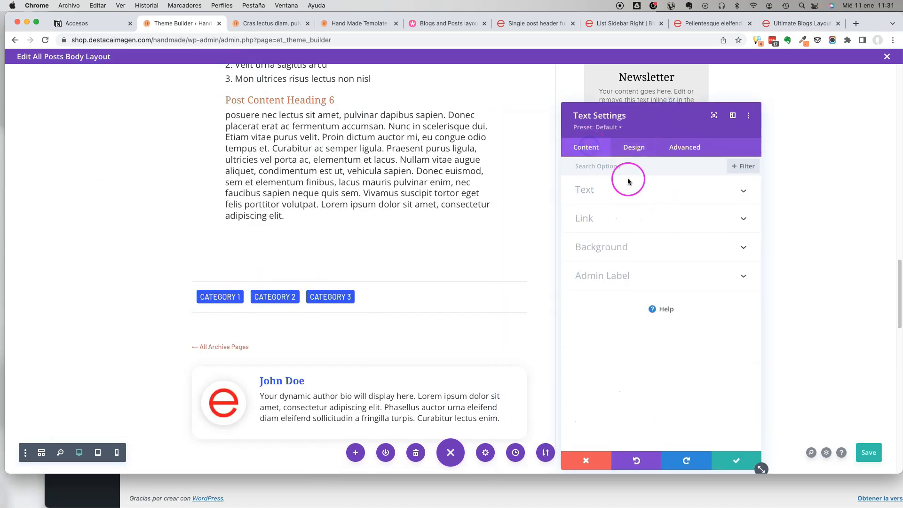
pyautogui.click(633, 148)
pyautogui.click(621, 193)
pyautogui.click(620, 191)
pyautogui.click(620, 191)
pyautogui.click(623, 211)
pyautogui.scroll(-5, 648, 255)
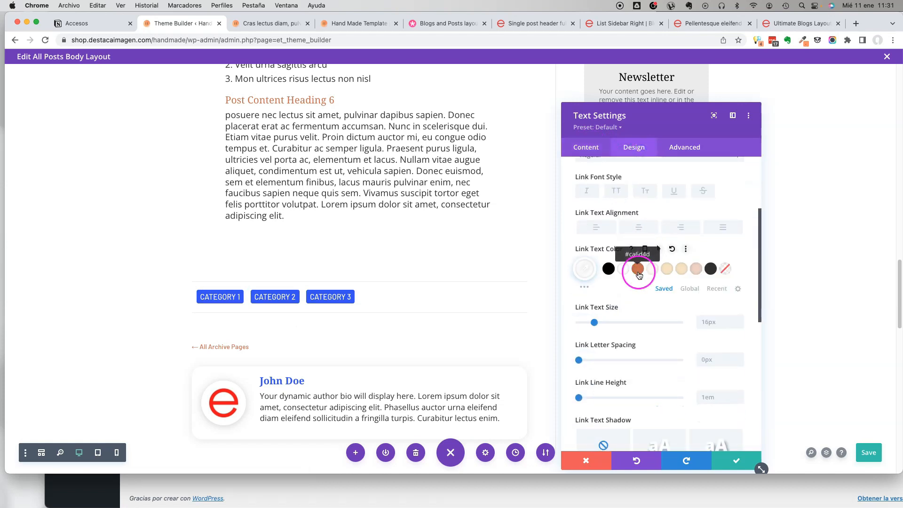
# Set the category links' text color to white, save the layout and accept the module settings.
pyautogui.click(638, 269)
pyautogui.click(624, 269)
pyautogui.press('super+s')
pyautogui.scroll(-4, 659, 257)
pyautogui.click(659, 256)
pyautogui.scroll(10, 660, 258)
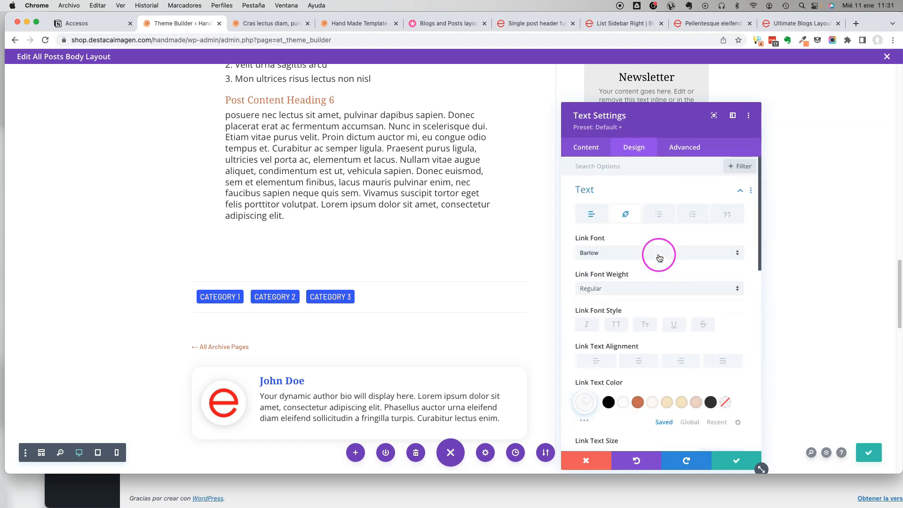
pyautogui.click(737, 460)
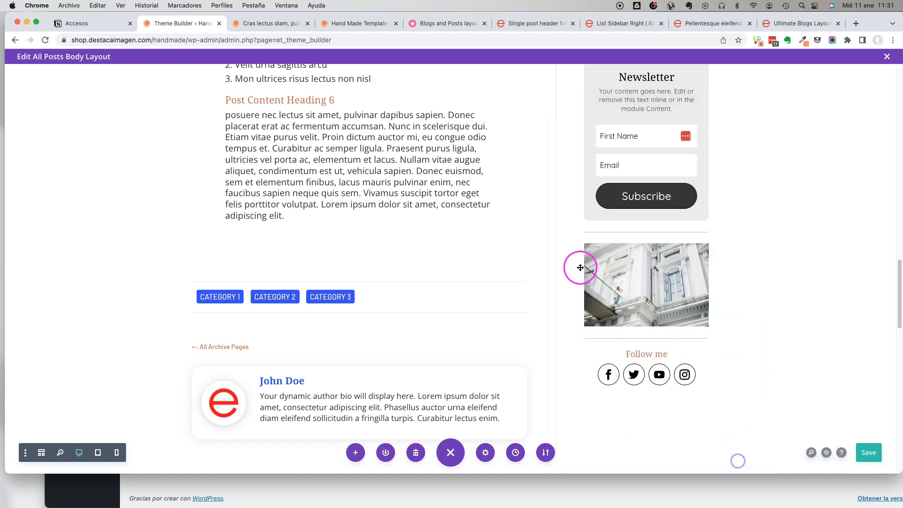
# Switch the body layout to wireframe view and open the settings of the CSS code module.
pyautogui.moveTo(893, 473); pyautogui.dragTo(901, 503)
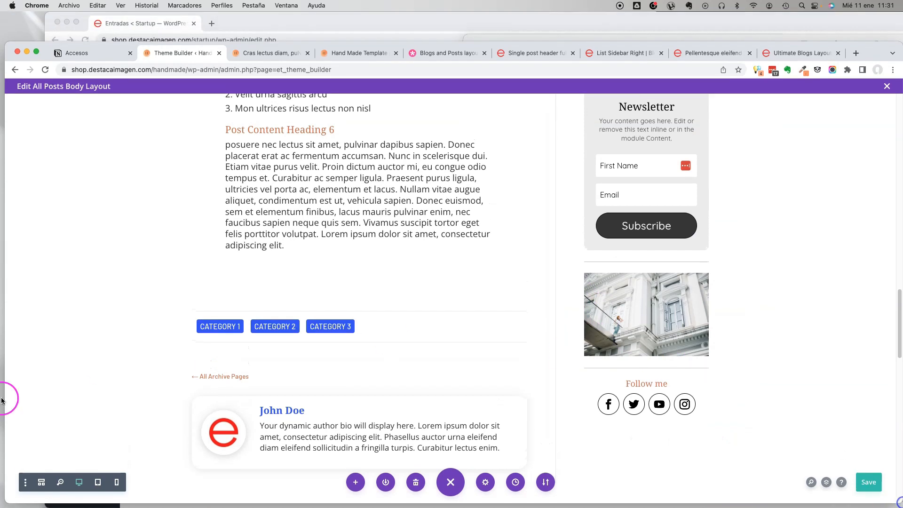
pyautogui.click(42, 484)
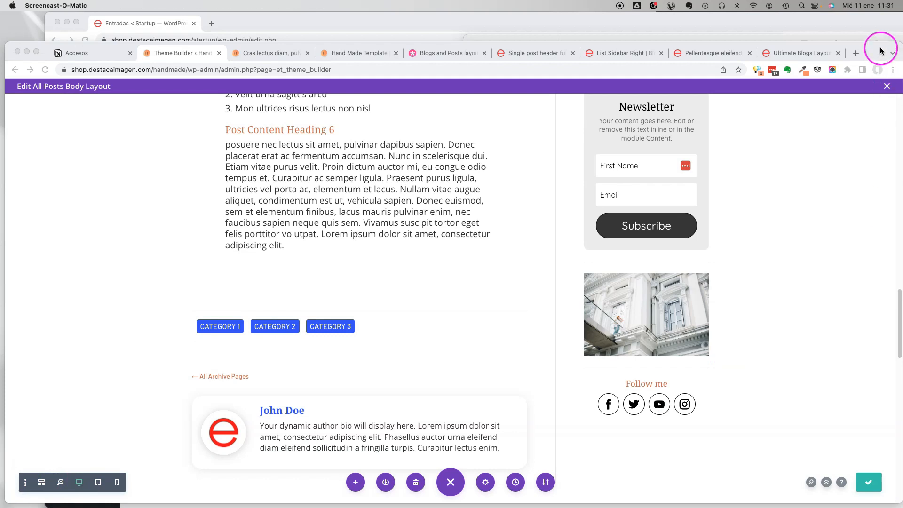
pyautogui.moveTo(880, 44); pyautogui.dragTo(879, 22)
pyautogui.click(42, 460)
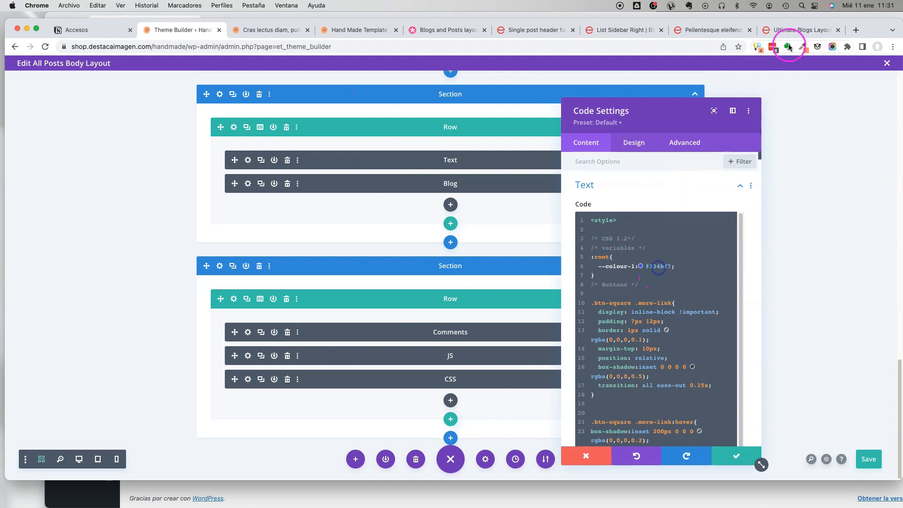
# Copy the hex code fc9064 from the browser's color picker extension and use it as the --colour-1 value in the CSS code.
pyautogui.click(803, 46)
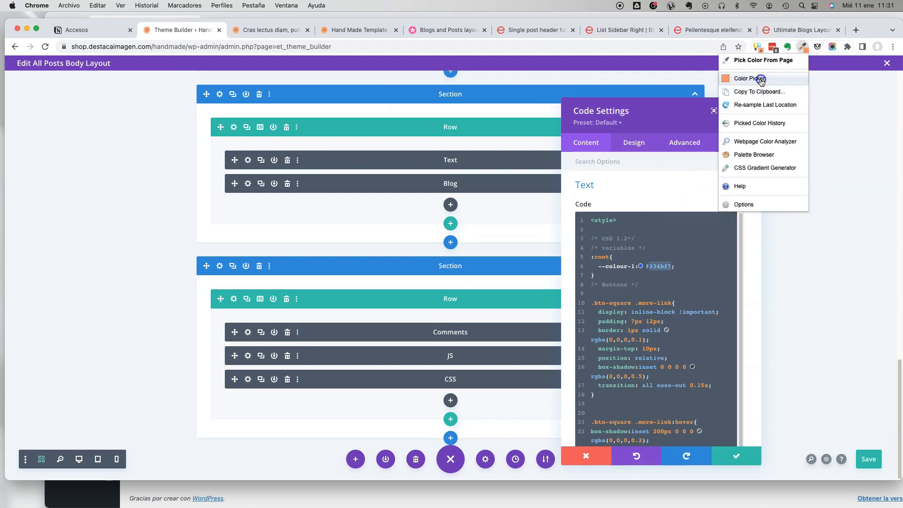
pyautogui.click(762, 79)
pyautogui.click(713, 197)
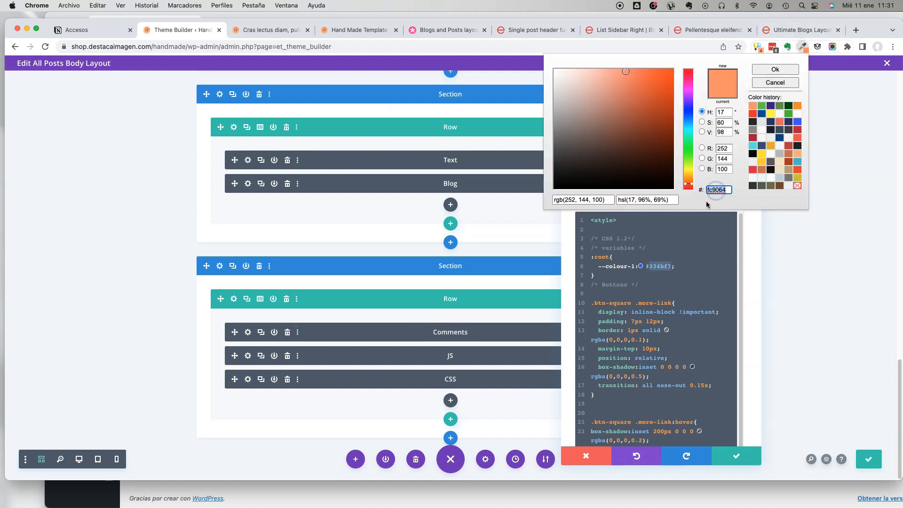
pyautogui.click(658, 256)
pyautogui.click(659, 266)
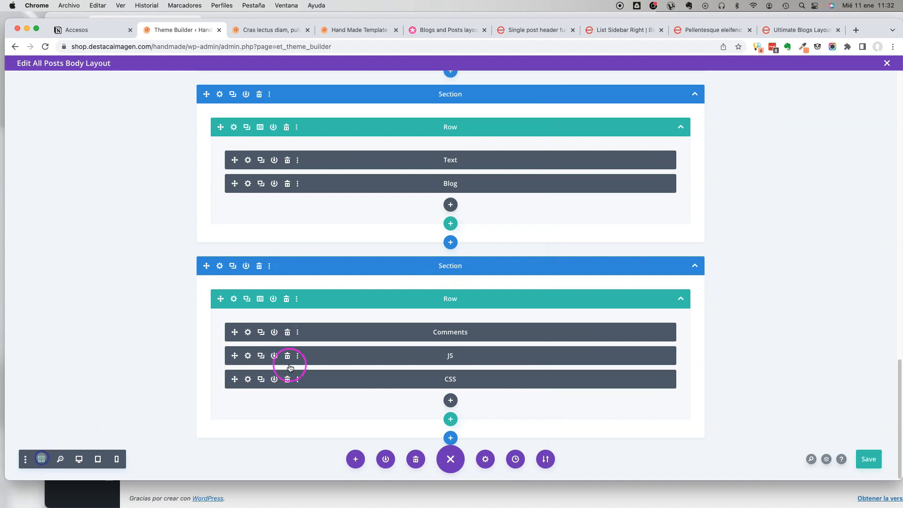
# Delete the empty section above the dynamic post title header, then close the body layout and save the Theme Builder changes.
pyautogui.scroll(20, 361, 184)
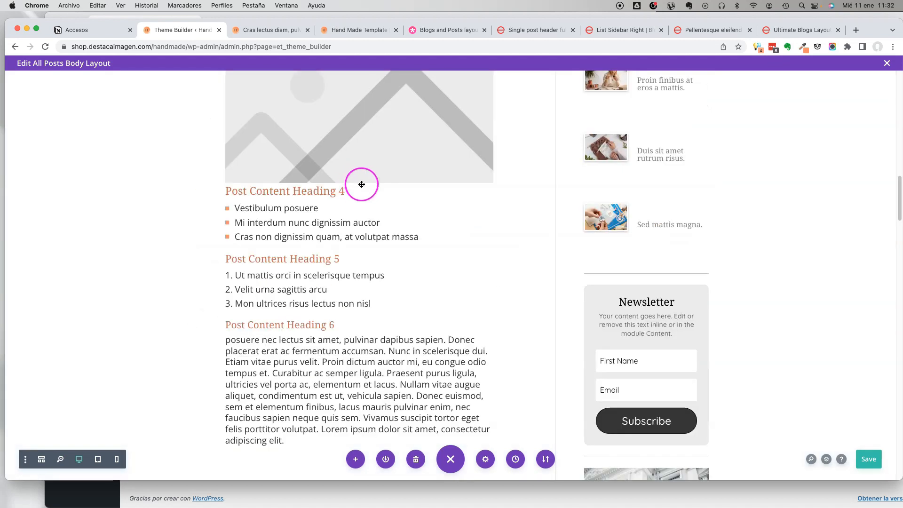
pyautogui.scroll(6, 376, 211)
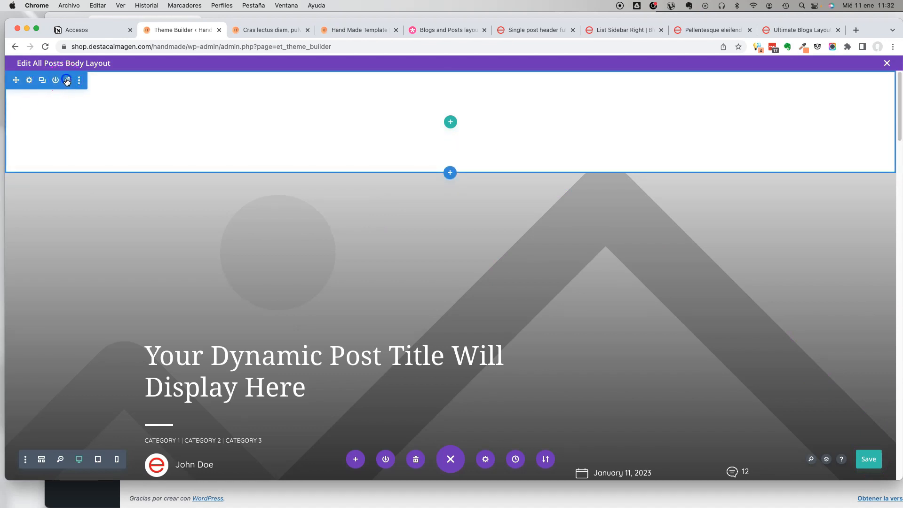
pyautogui.click(67, 81)
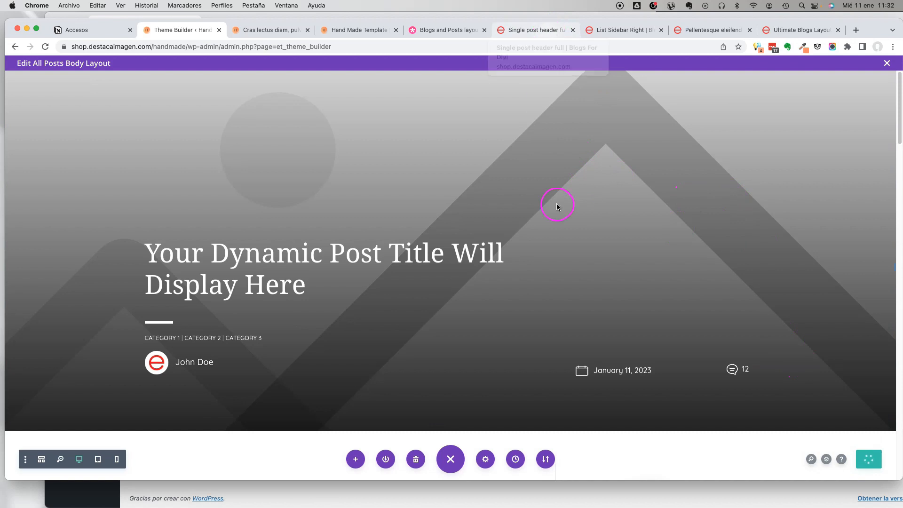
pyautogui.click(886, 63)
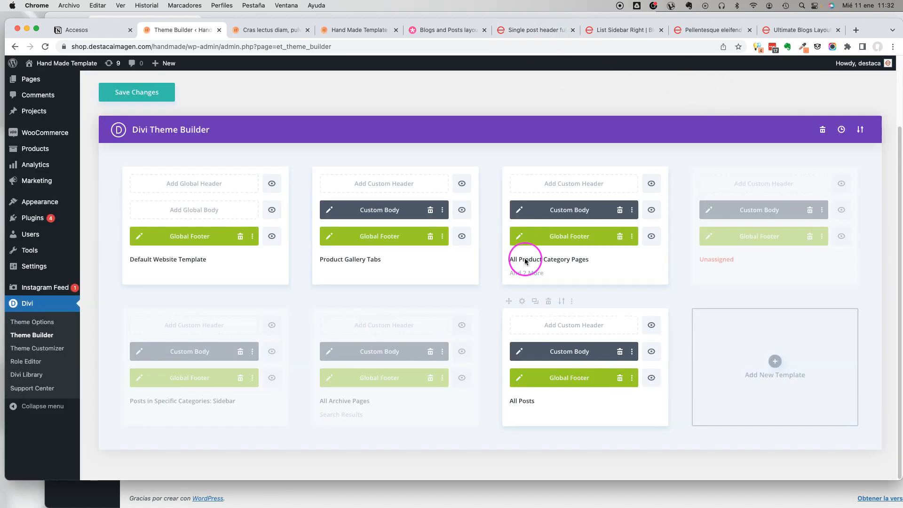
pyautogui.click(137, 97)
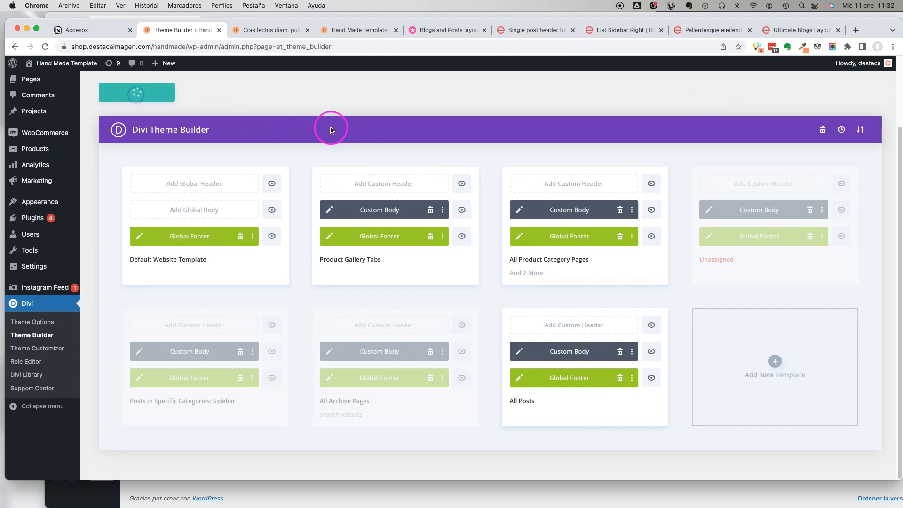
# Reload the "Cras lectus diam, pulvinar in tristique non" post and examine its header, category tags, author box and related posts.
pyautogui.click(268, 31)
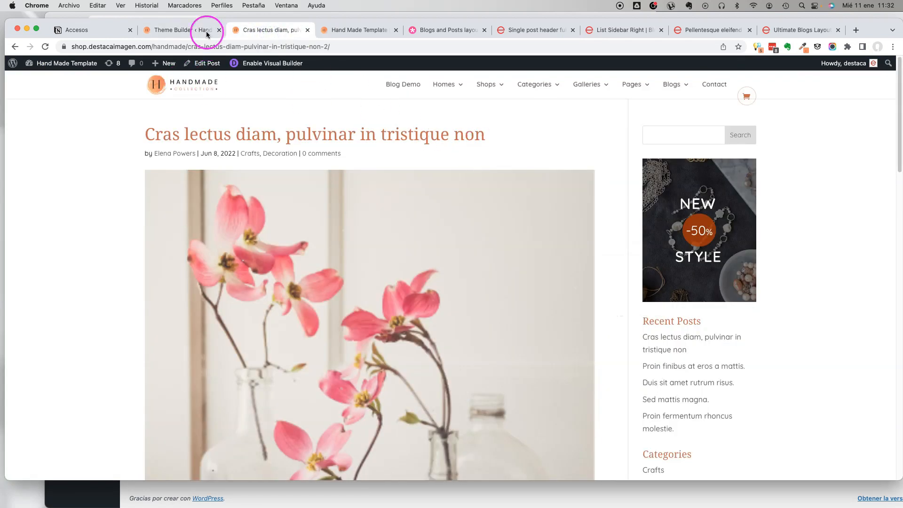
pyautogui.press('super+r')
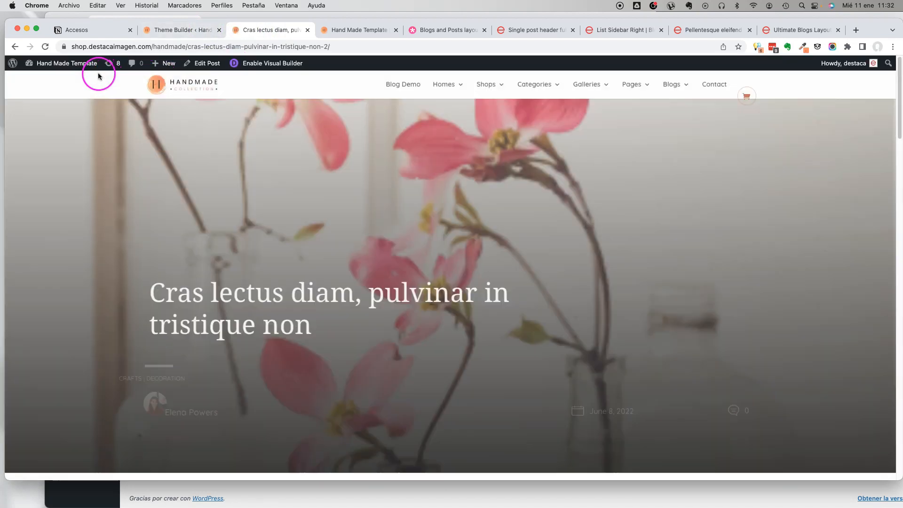
pyautogui.scroll(-10, 460, 218)
pyautogui.scroll(-8, 461, 219)
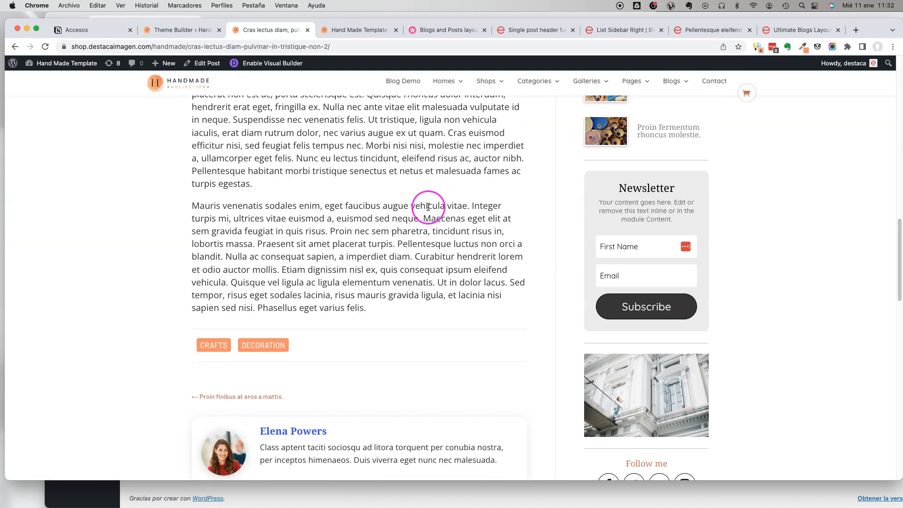
pyautogui.scroll(-5, 428, 207)
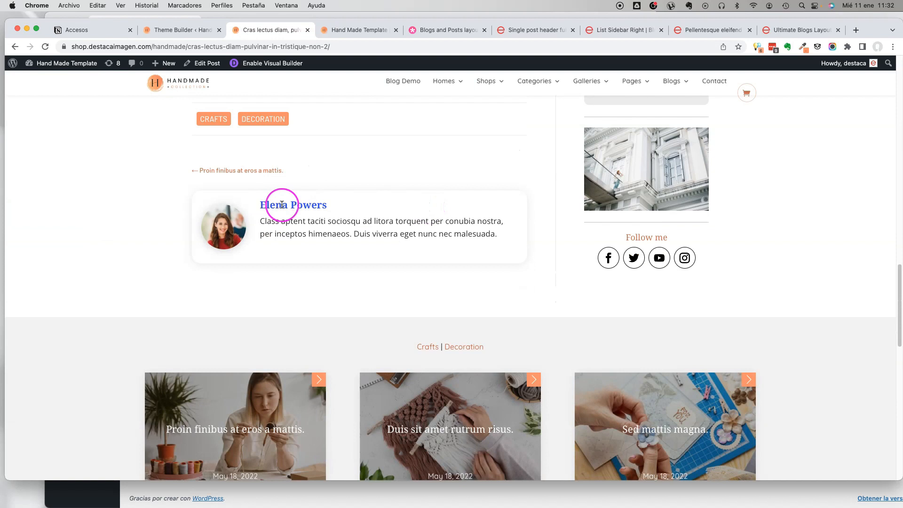
pyautogui.scroll(20, 428, 221)
# Open the All Posts template's custom body for editing, checking the live post's content and sidebar while it loads.
pyautogui.click(188, 31)
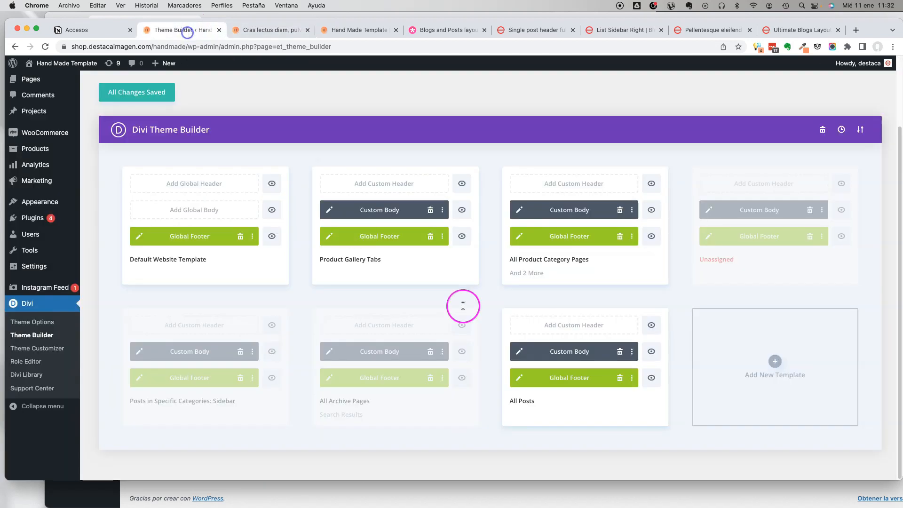
pyautogui.click(519, 351)
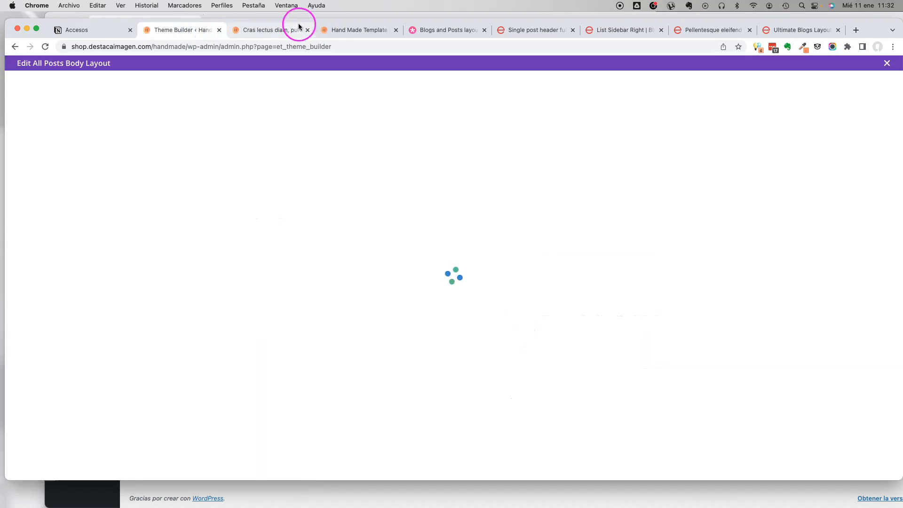
pyautogui.click(299, 26)
pyautogui.scroll(-10, 494, 222)
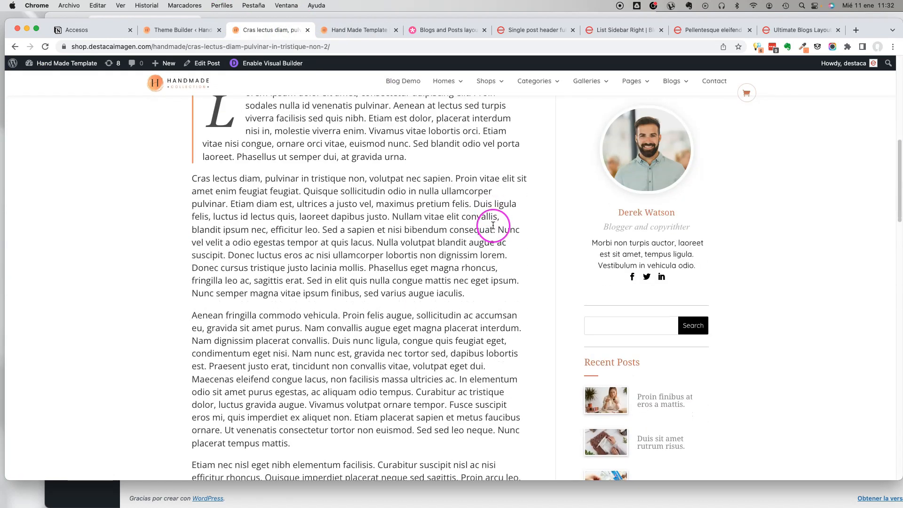
pyautogui.click(186, 31)
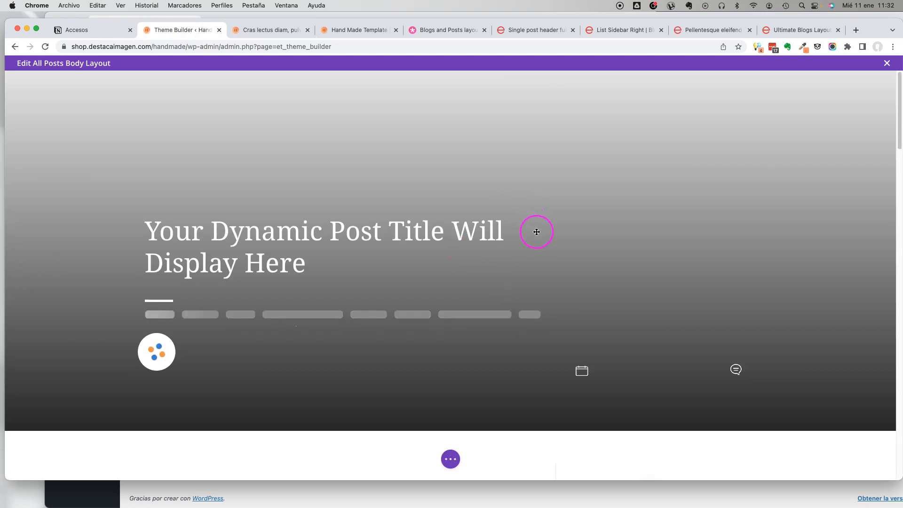
# Set the title text color of the author bio's Person module to the saved terracotta swatch and save the layout.
pyautogui.scroll(-10, 539, 230)
pyautogui.scroll(-10, 540, 230)
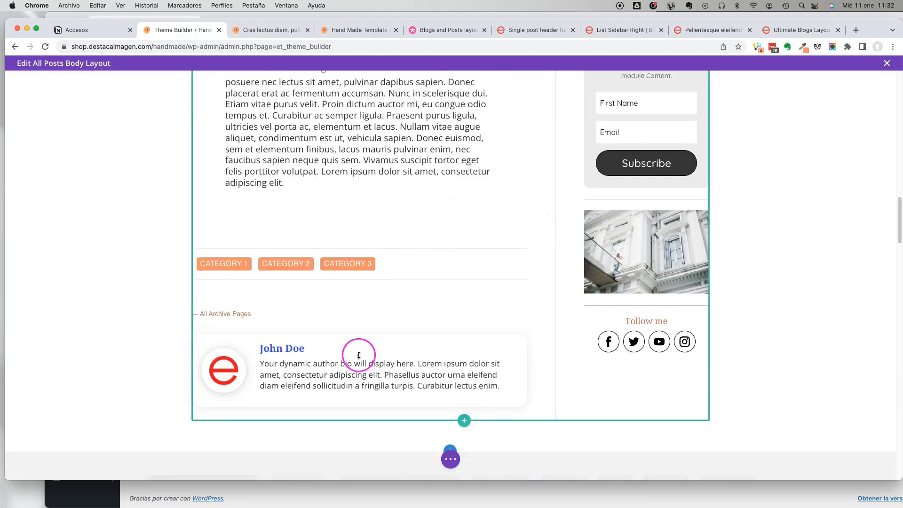
pyautogui.moveTo(355, 359)
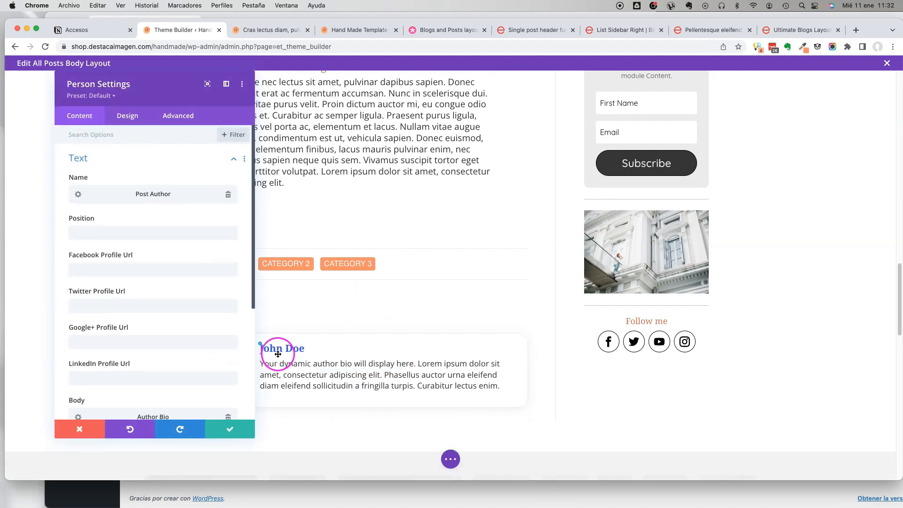
pyautogui.click(260, 343)
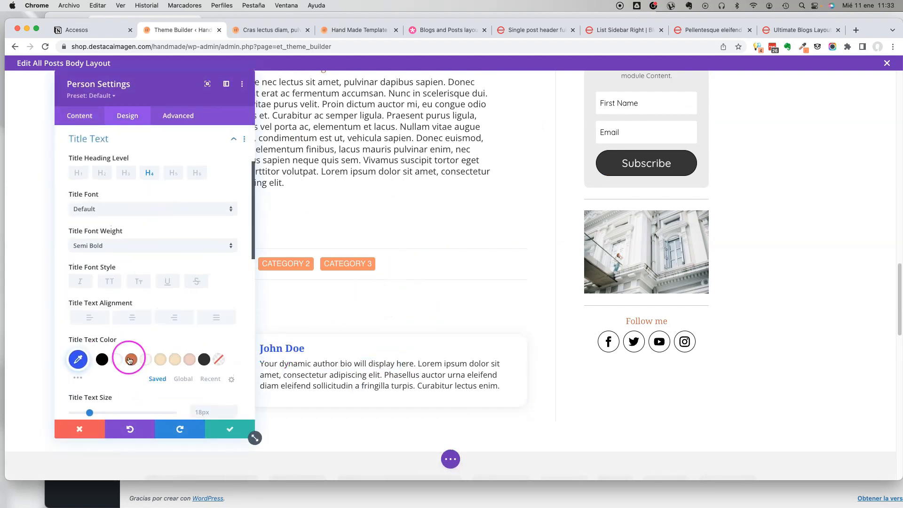
pyautogui.click(131, 359)
pyautogui.click(219, 437)
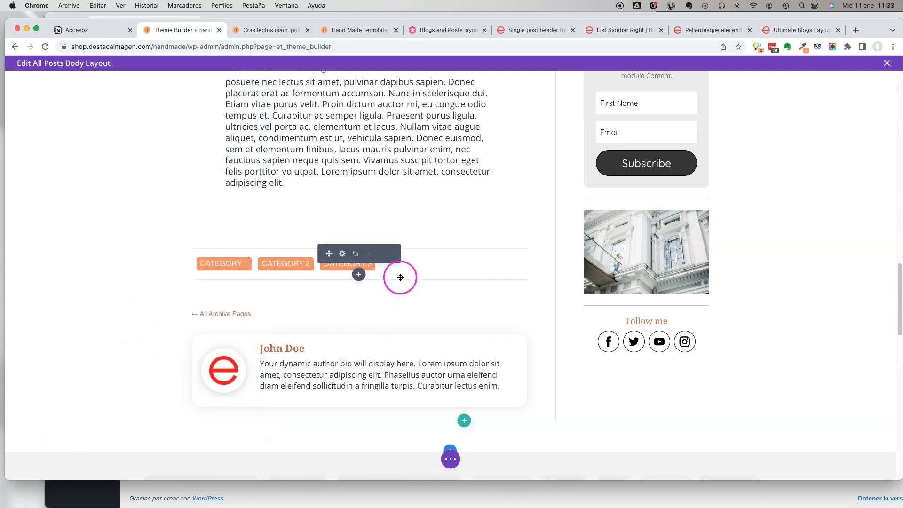
pyautogui.scroll(5, 448, 265)
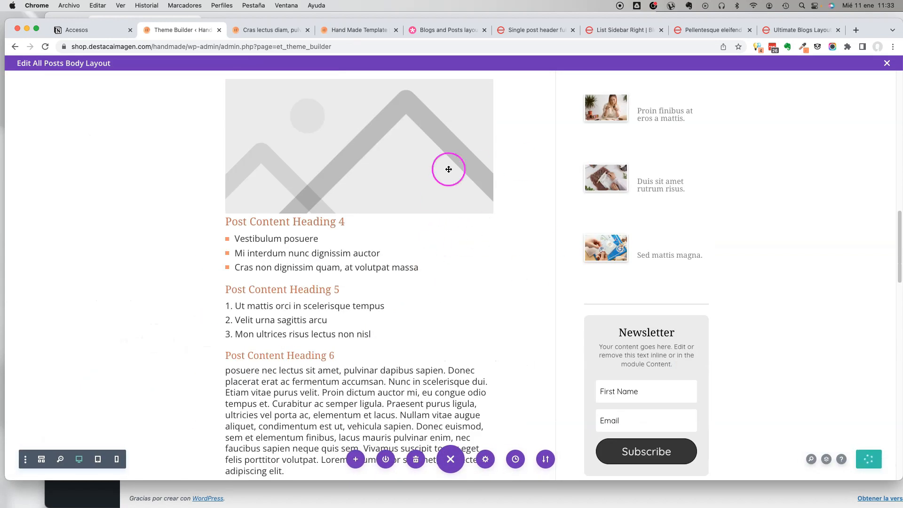
# Open the "Single post header right" example on the Ultimate Blogs demo site to view its header design.
pyautogui.scroll(5, 448, 169)
pyautogui.scroll(10, 417, 168)
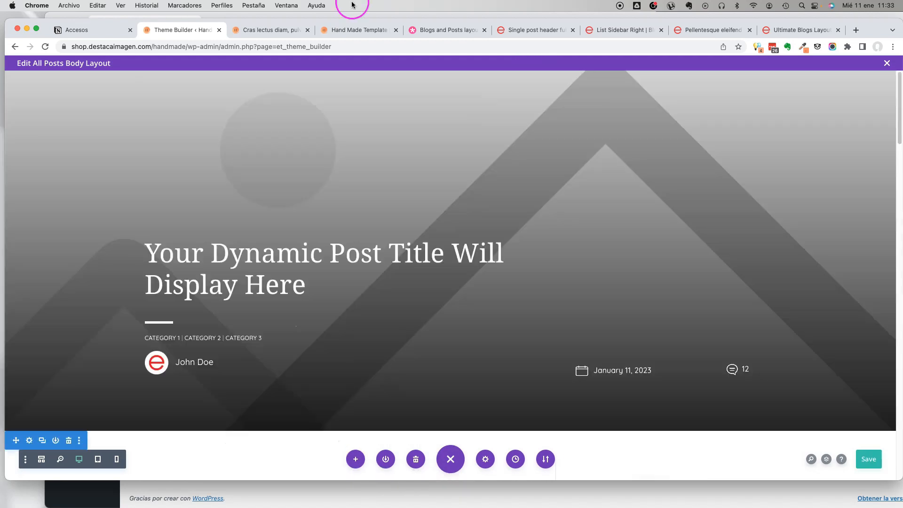
pyautogui.click(797, 30)
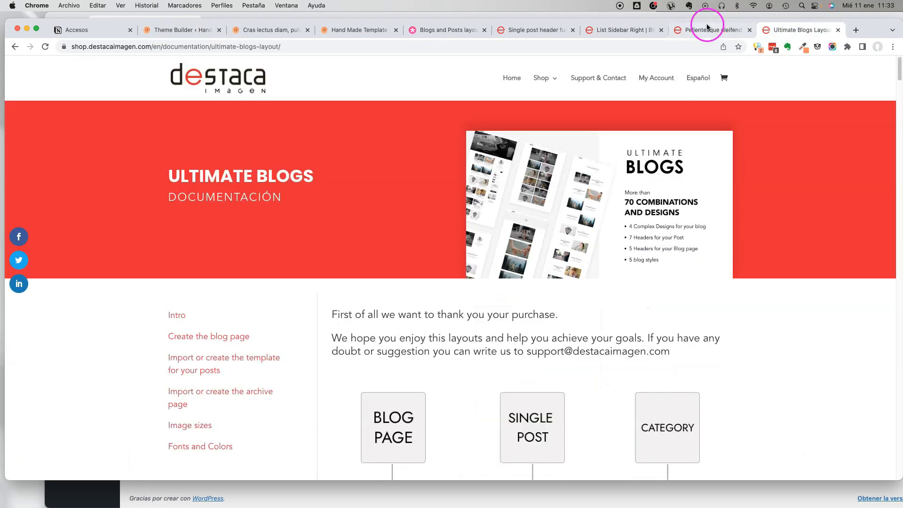
pyautogui.click(691, 31)
pyautogui.moveTo(653, 99)
pyautogui.scroll(3, 683, 138)
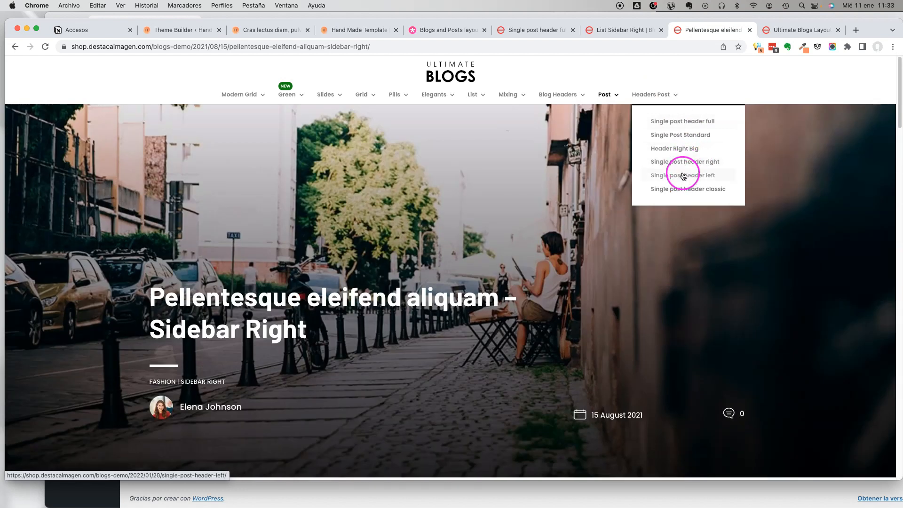
pyautogui.click(683, 158)
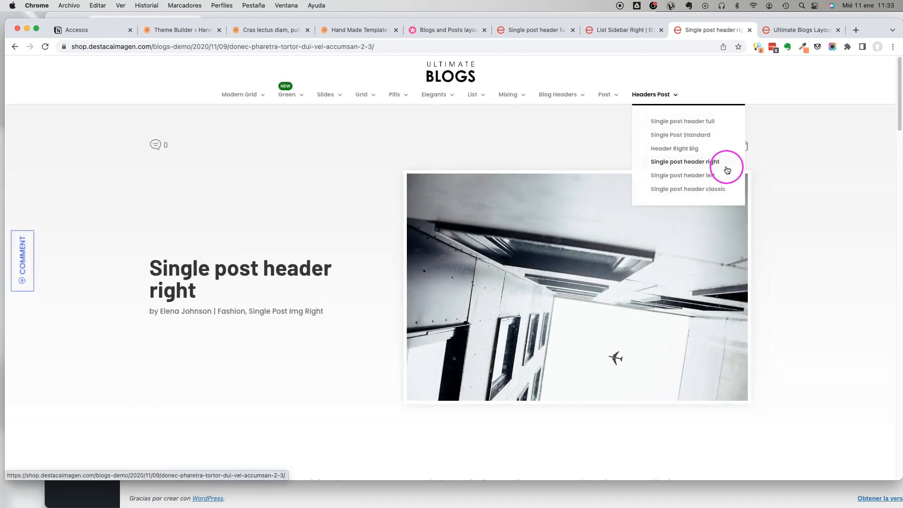
# Return to the All Posts body layout and prepare a layout import with Replace Existing Content turned off.
pyautogui.click(380, 31)
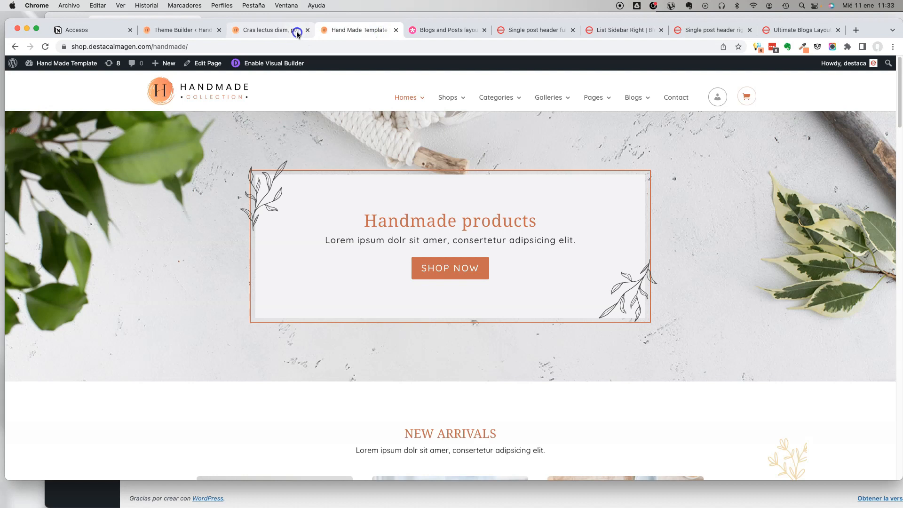
pyautogui.click(296, 31)
pyautogui.click(182, 31)
pyautogui.scroll(-10, 446, 170)
pyautogui.scroll(10, 468, 175)
pyautogui.click(546, 458)
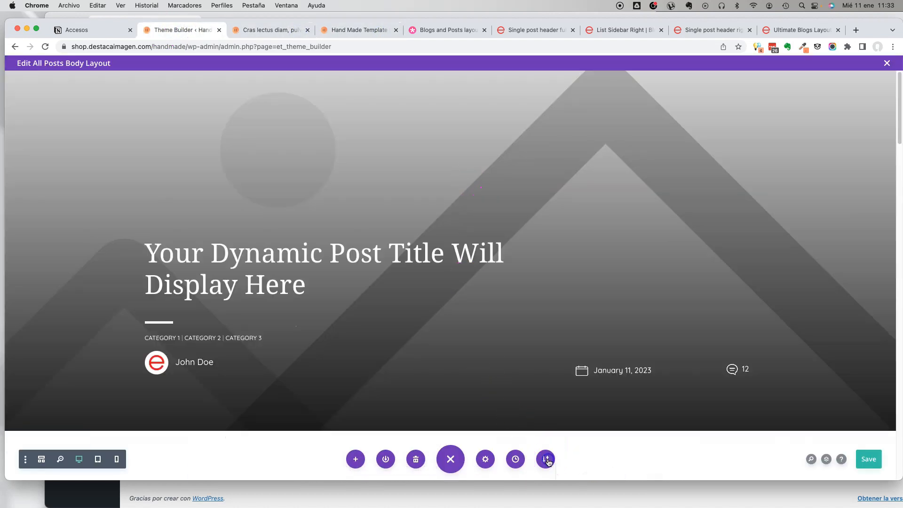
pyautogui.click(526, 334)
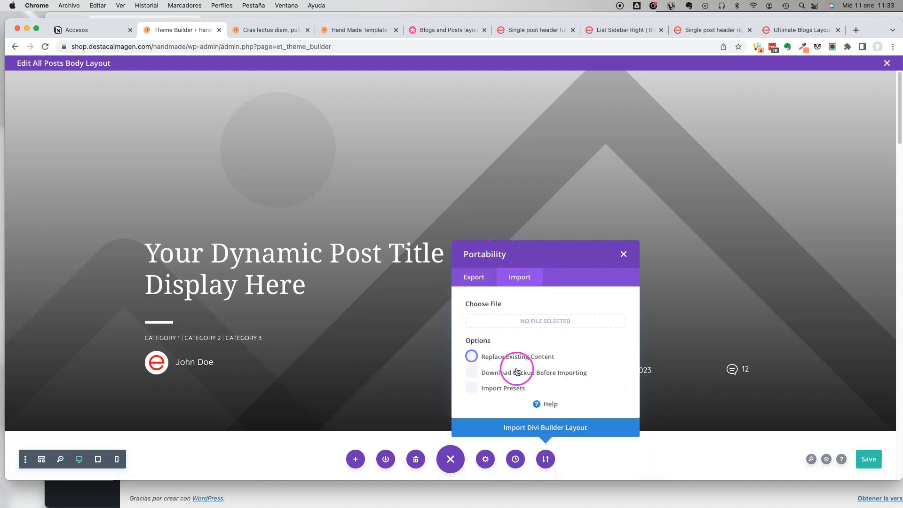
pyautogui.click(498, 325)
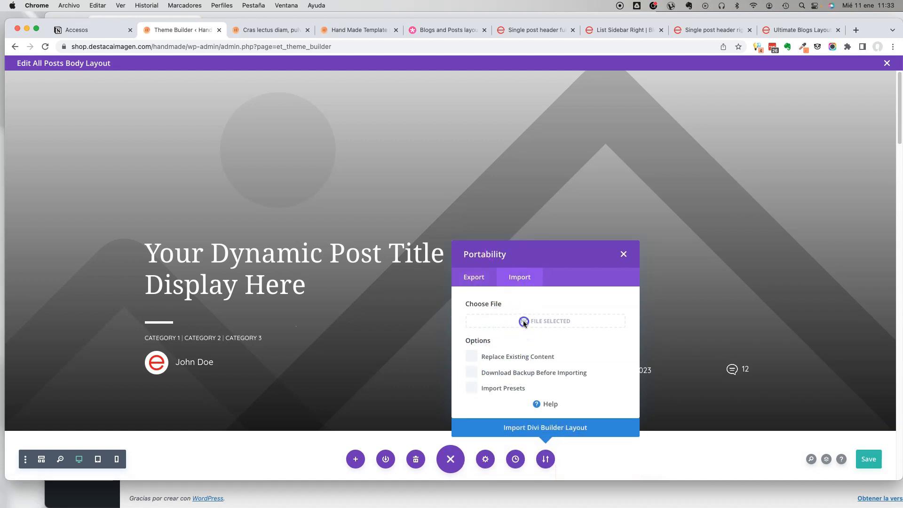
# Import Single Post Img Right.json from the Posts Headers folder of Blogs Template 1.4 and locate the new header in the layout.
pyautogui.click(553, 322)
pyautogui.click(338, 86)
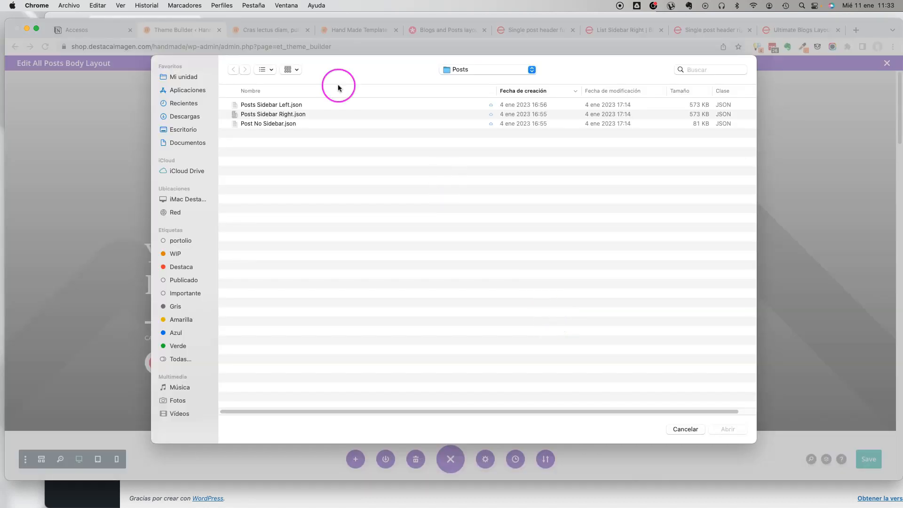
pyautogui.click(488, 70)
pyautogui.click(482, 79)
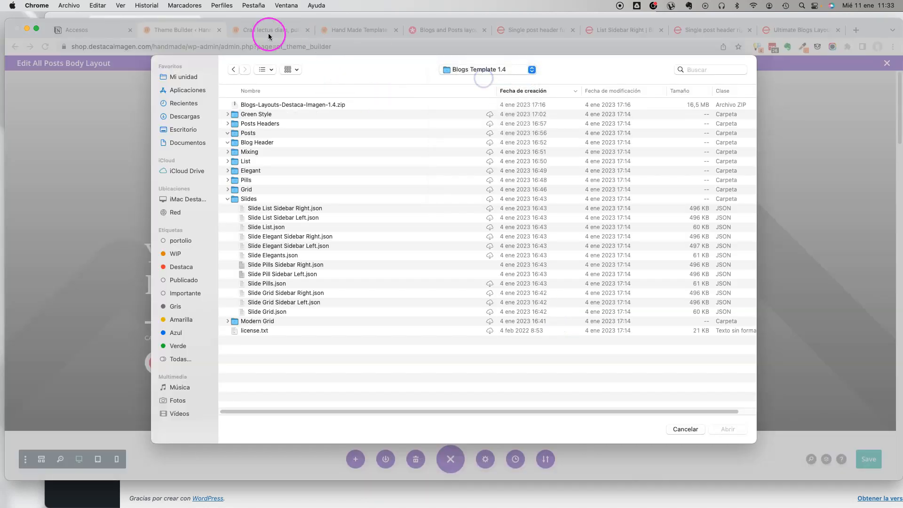
pyautogui.click(229, 123)
pyautogui.click(283, 133)
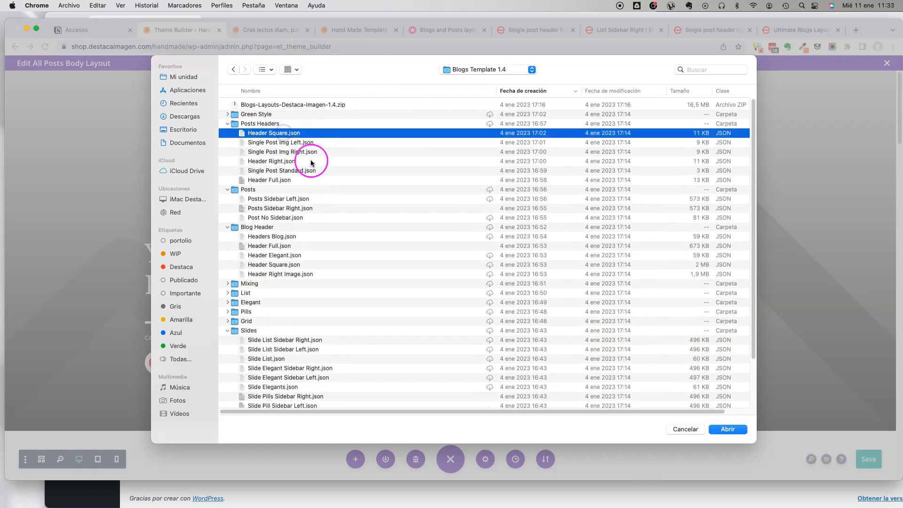
pyautogui.click(335, 152)
pyautogui.click(728, 429)
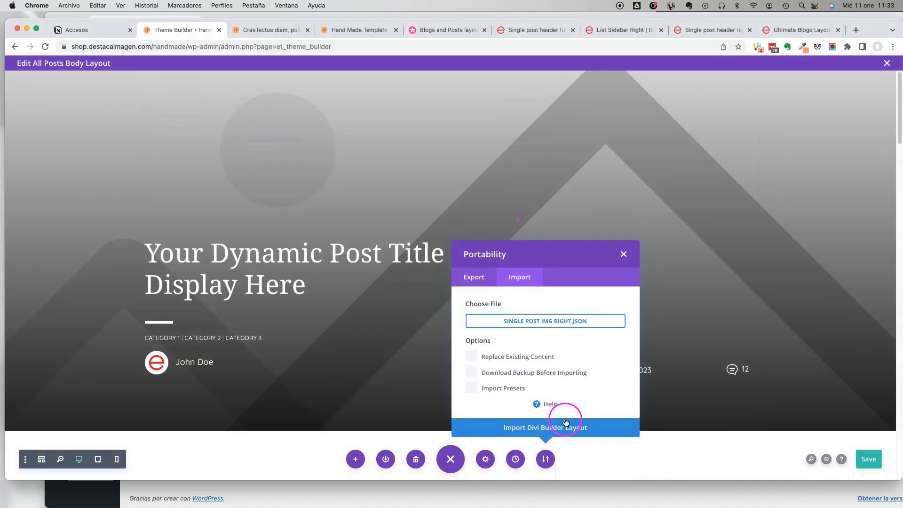
pyautogui.click(566, 422)
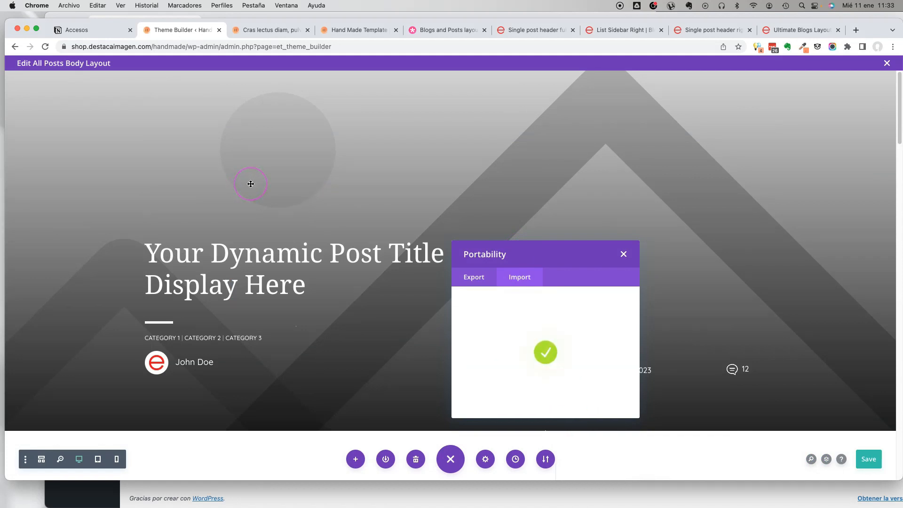
pyautogui.scroll(-20, 257, 193)
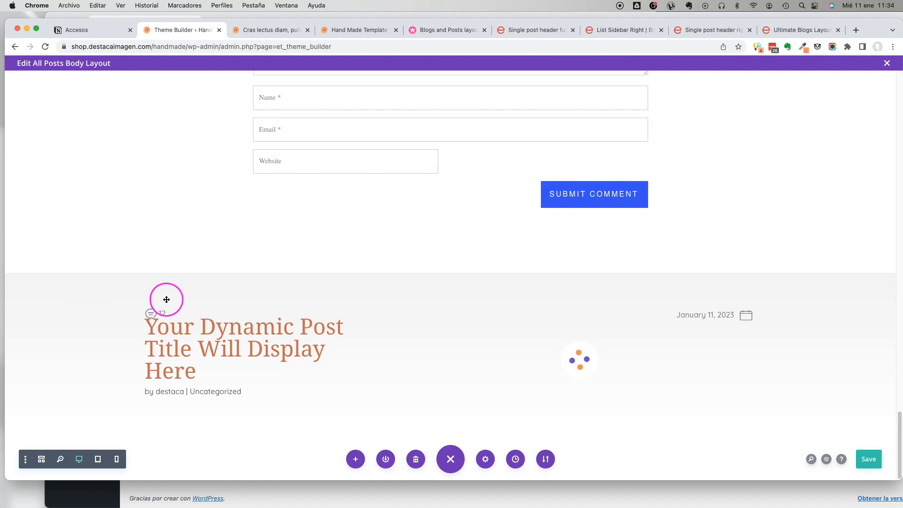
# Move the imported right-image header section from the end of the All Posts body layout to its very beginning.
pyautogui.click(869, 459)
pyautogui.scroll(2, 56, 290)
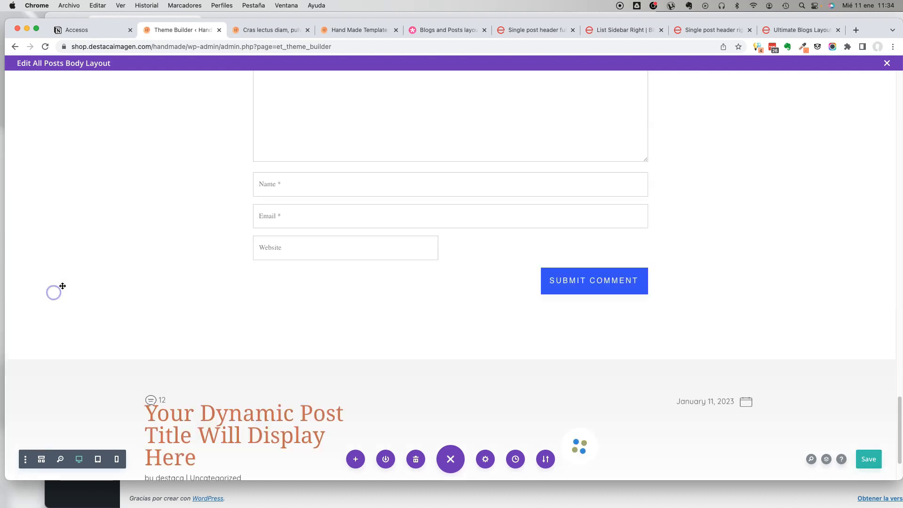
pyautogui.scroll(14, 69, 284)
pyautogui.scroll(-9, 68, 284)
pyautogui.scroll(1, 434, 248)
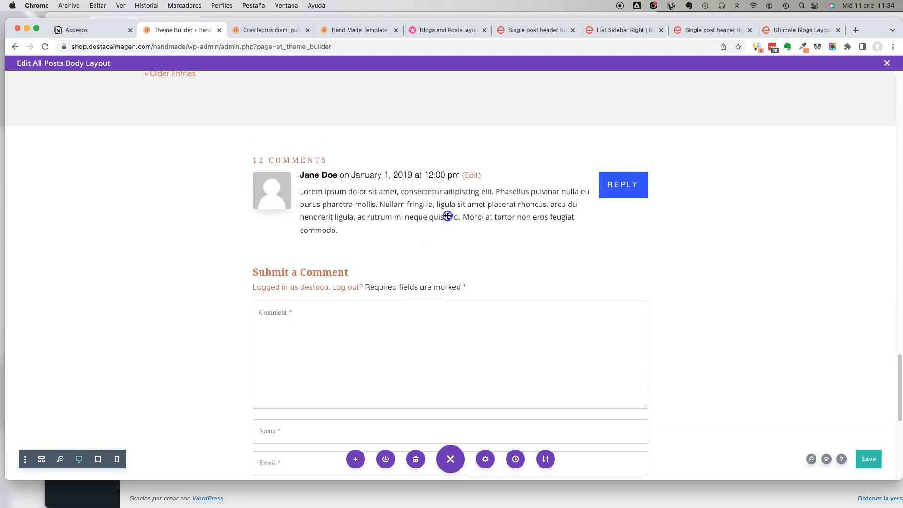
pyautogui.click(320, 210)
pyautogui.scroll(-15, 321, 214)
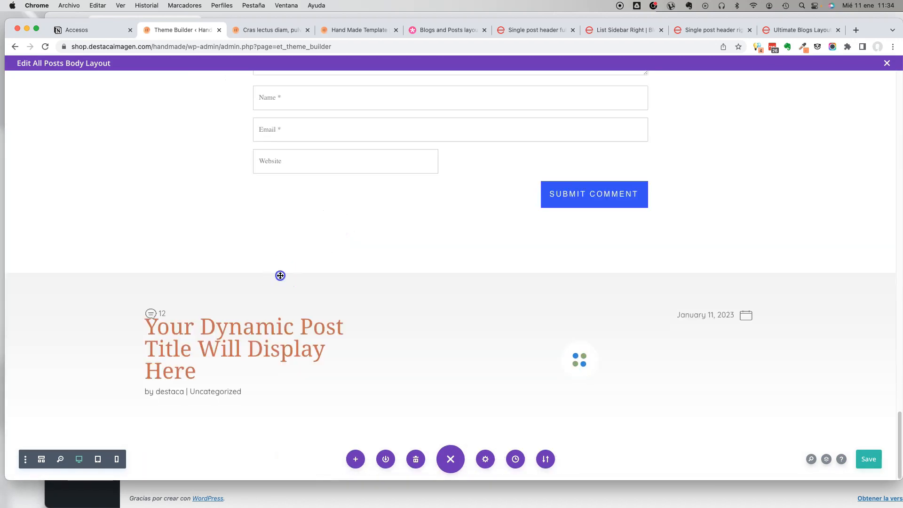
pyautogui.click(280, 276)
pyautogui.click(87, 430)
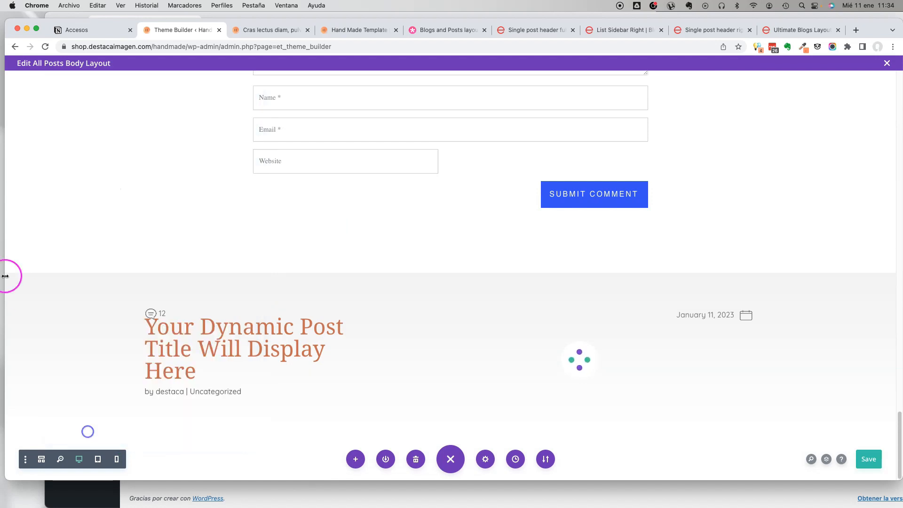
pyautogui.moveTo(22, 300); pyautogui.dragTo(101, 72)
pyautogui.scroll(20, 67, 204)
pyautogui.scroll(15, 68, 206)
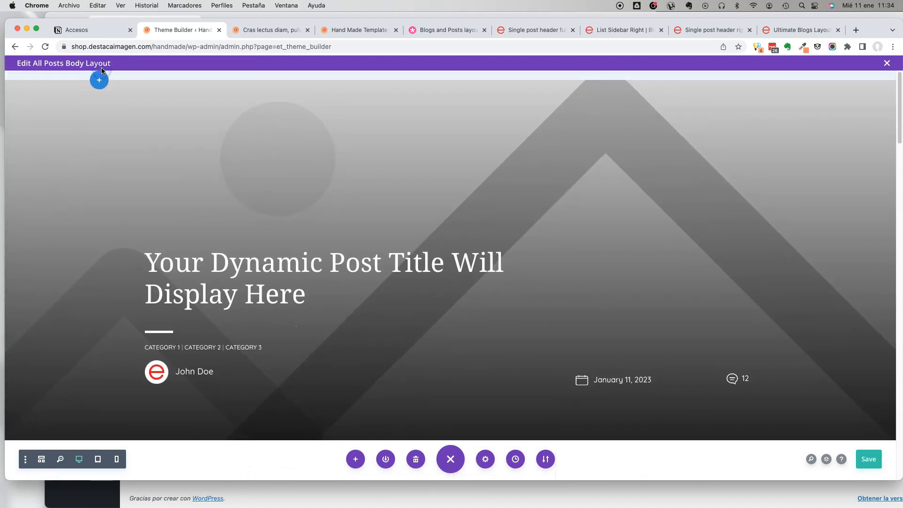
pyautogui.moveTo(101, 71); pyautogui.dragTo(244, 196)
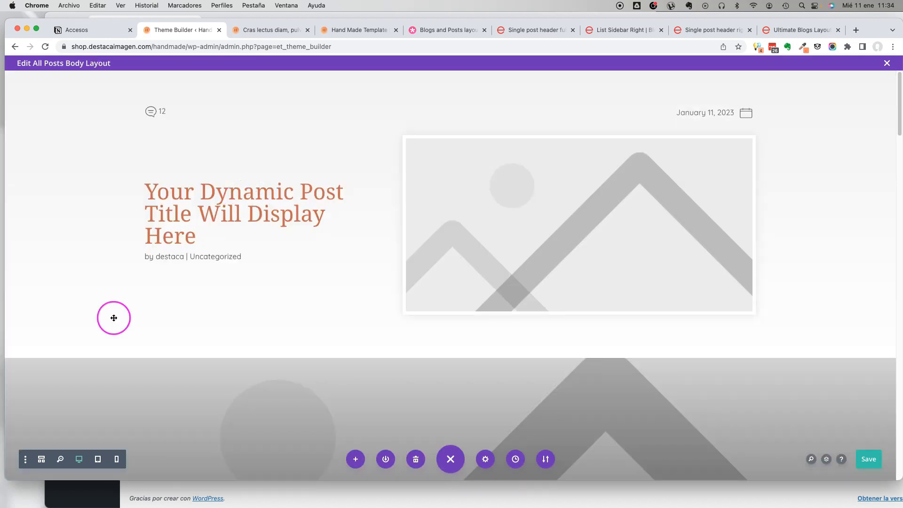
# Delete the old full-width image header section directly below the new right-image header.
pyautogui.click(83, 332)
pyautogui.click(69, 296)
pyautogui.click(415, 292)
# Set the button background of the Comments module to the saved terracotta swatch #ca6d4d.
pyautogui.scroll(-20, 381, 290)
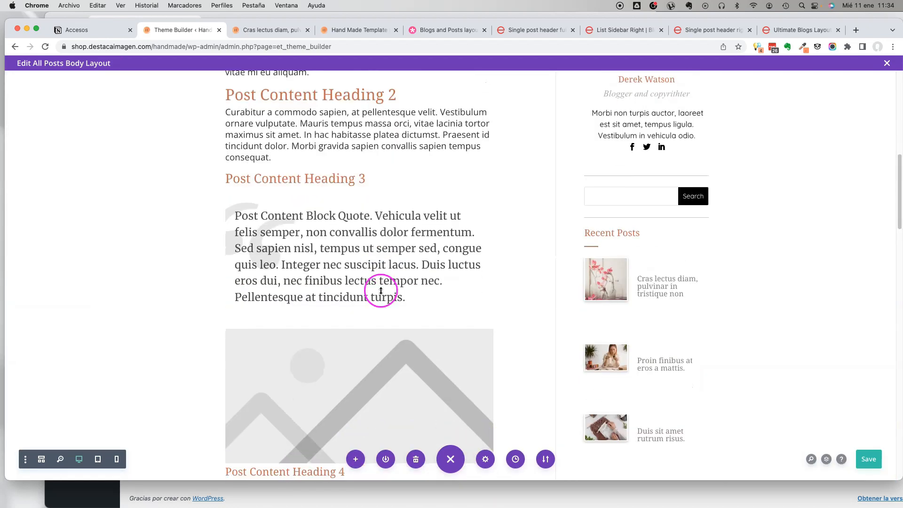
pyautogui.scroll(-10, 375, 376)
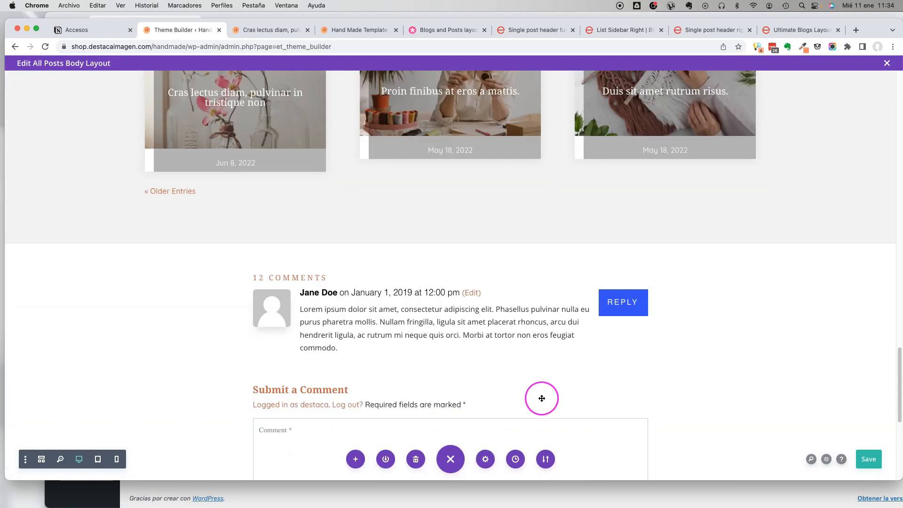
pyautogui.scroll(-4, 363, 276)
pyautogui.click(398, 222)
pyautogui.scroll(4, 406, 159)
pyautogui.click(495, 285)
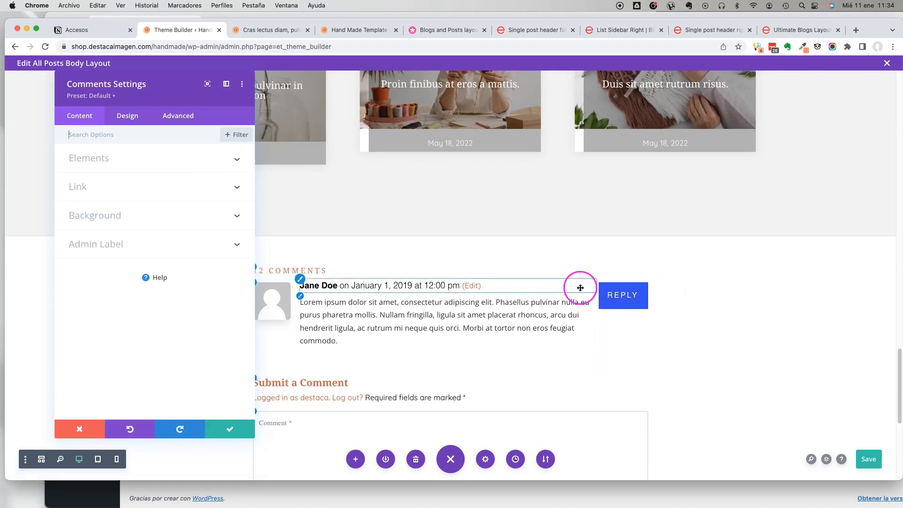
pyautogui.click(126, 115)
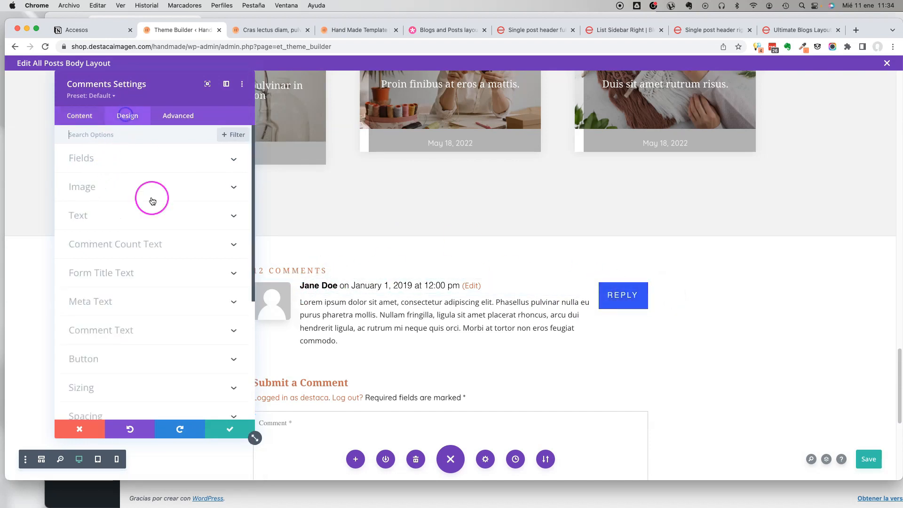
pyautogui.click(131, 357)
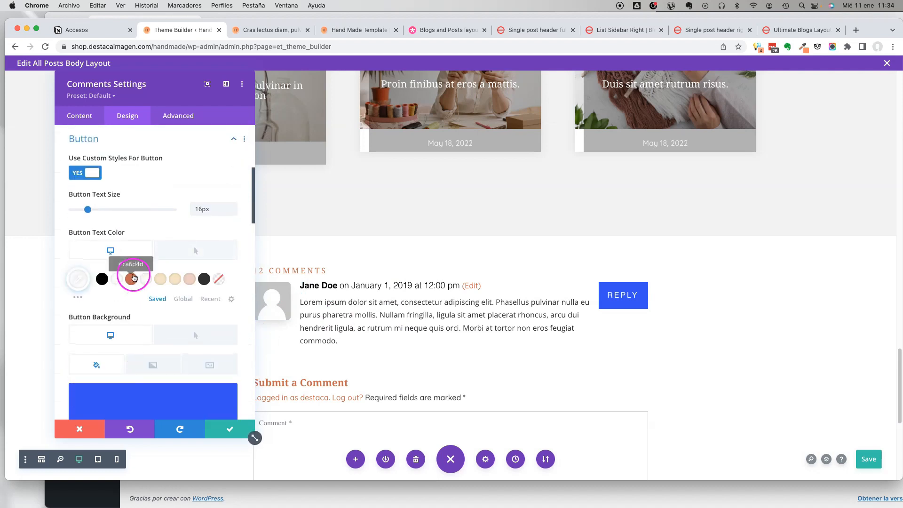
pyautogui.click(131, 279)
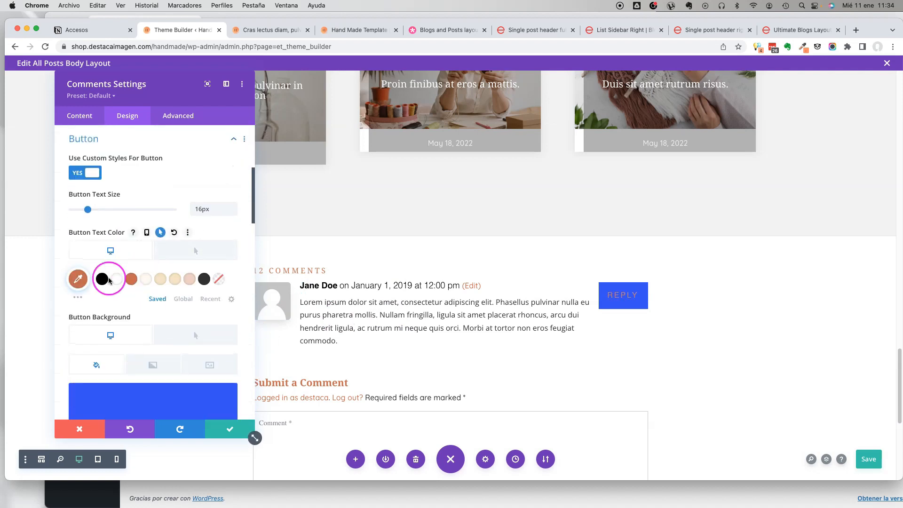
pyautogui.scroll(-6, 151, 310)
pyautogui.click(131, 188)
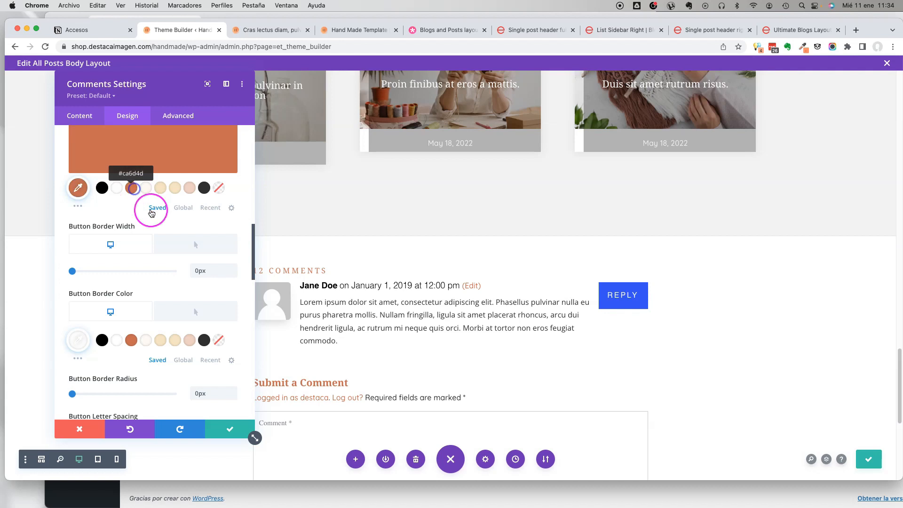
pyautogui.scroll(-6, 509, 311)
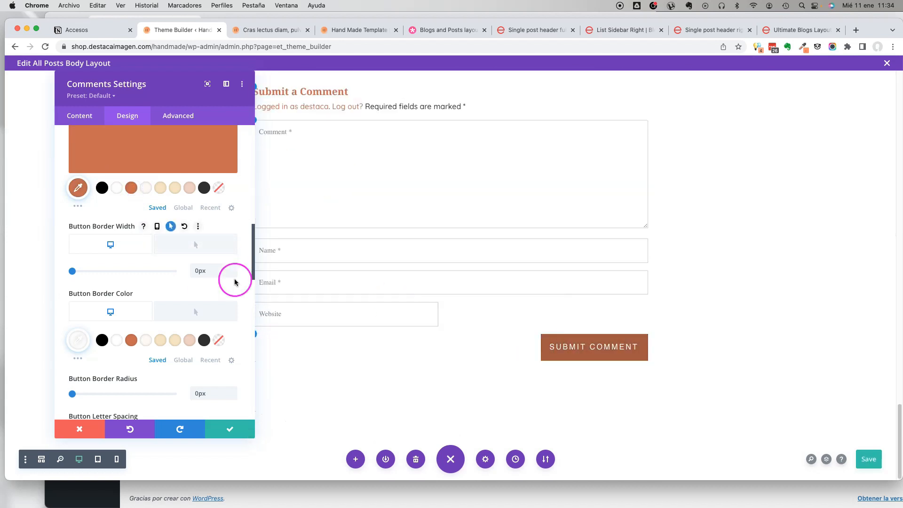
# Set the comment button's hover background to the saved pale pink swatch and accept the Comments module settings.
pyautogui.scroll(5, 183, 216)
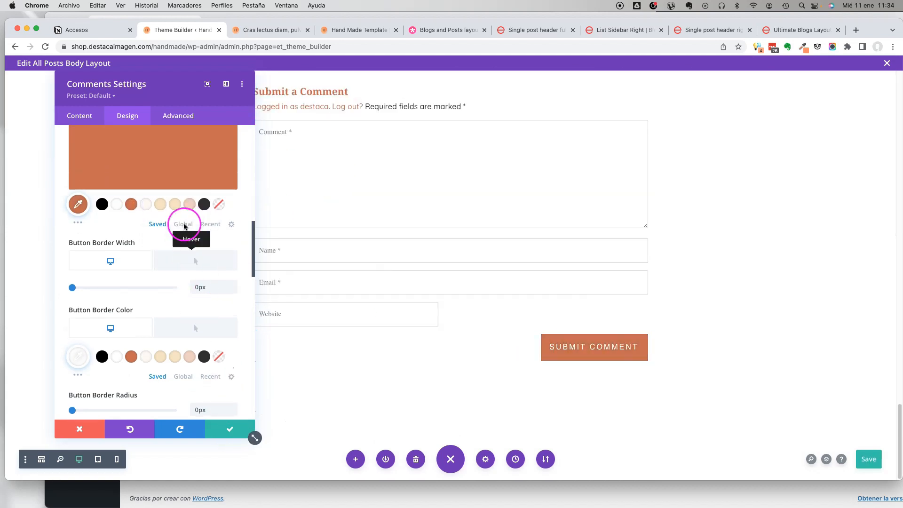
pyautogui.click(180, 249)
pyautogui.click(189, 401)
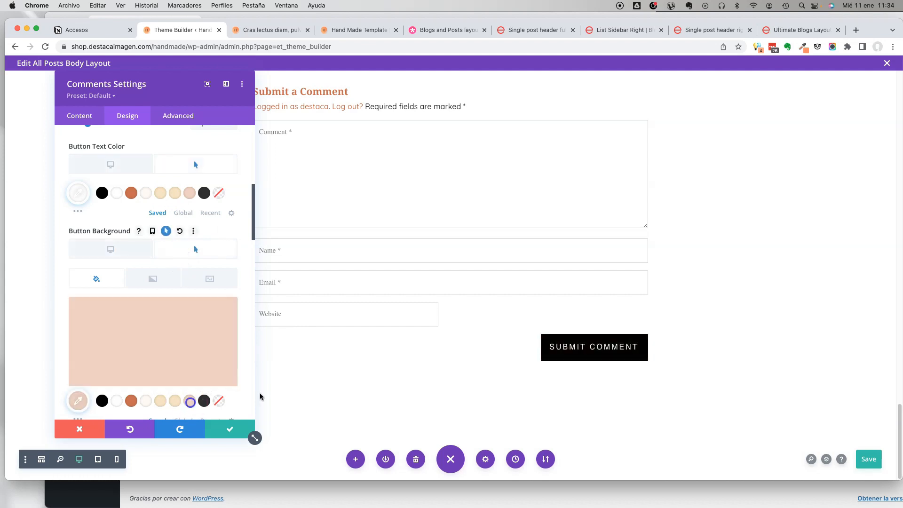
pyautogui.click(231, 428)
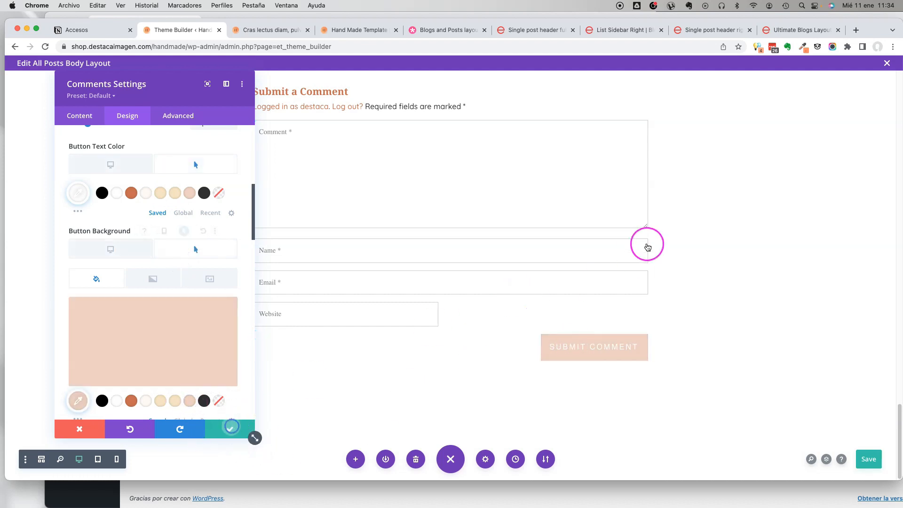
# Save the All Posts body layout, review it from header to post content, and close the layout editor.
pyautogui.scroll(7, 630, 245)
pyautogui.scroll(15, 413, 204)
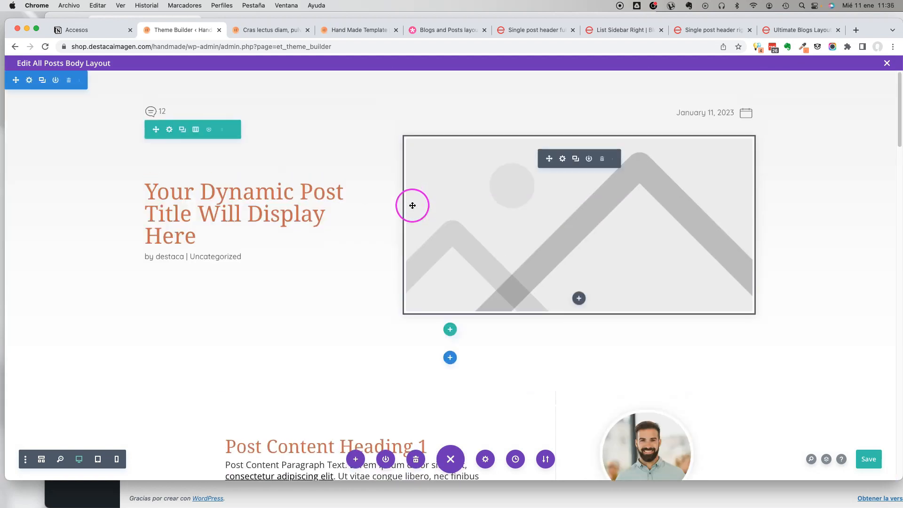
pyautogui.scroll(-6, 428, 239)
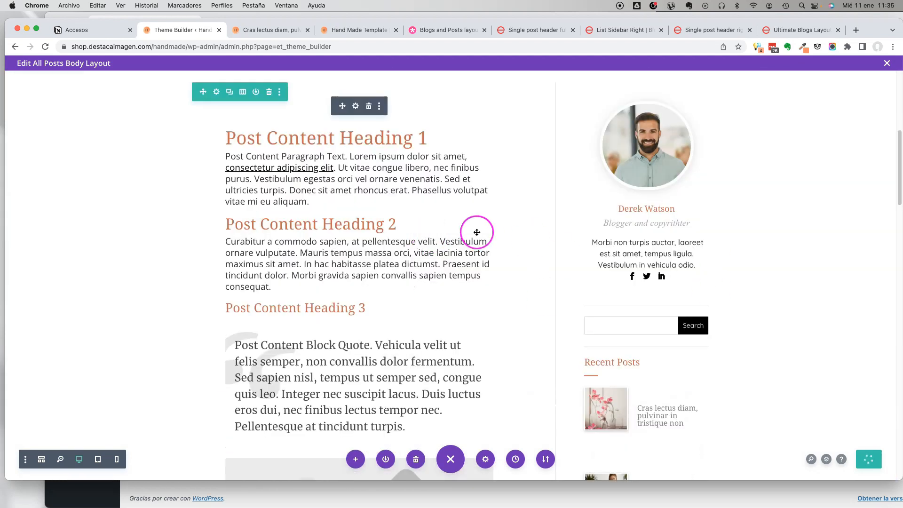
pyautogui.scroll(-2, 478, 232)
pyautogui.scroll(6, 478, 233)
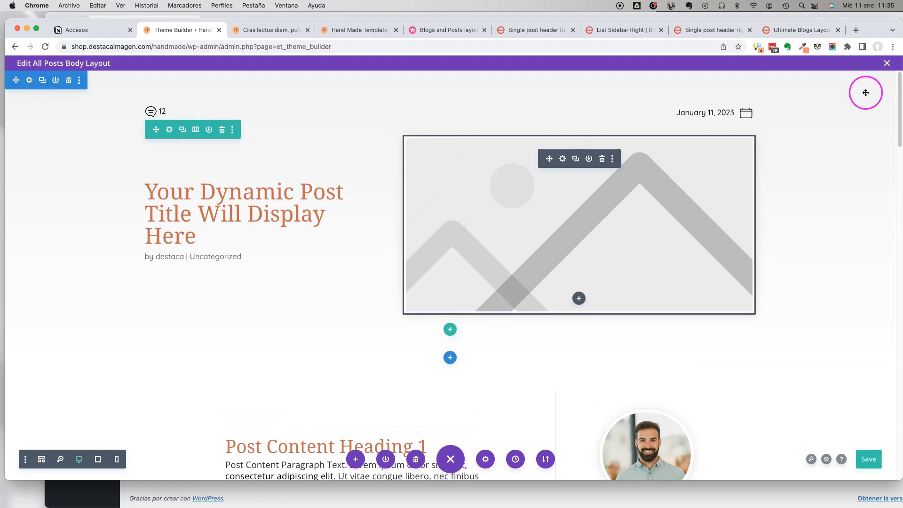
pyautogui.click(887, 63)
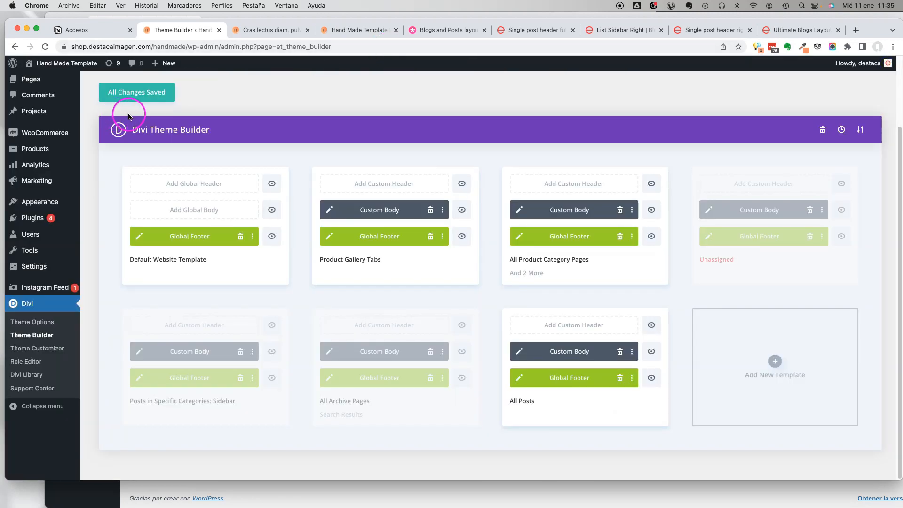
# Start a new blog post from the WordPress dashboard.
pyautogui.scroll(2, 23, 93)
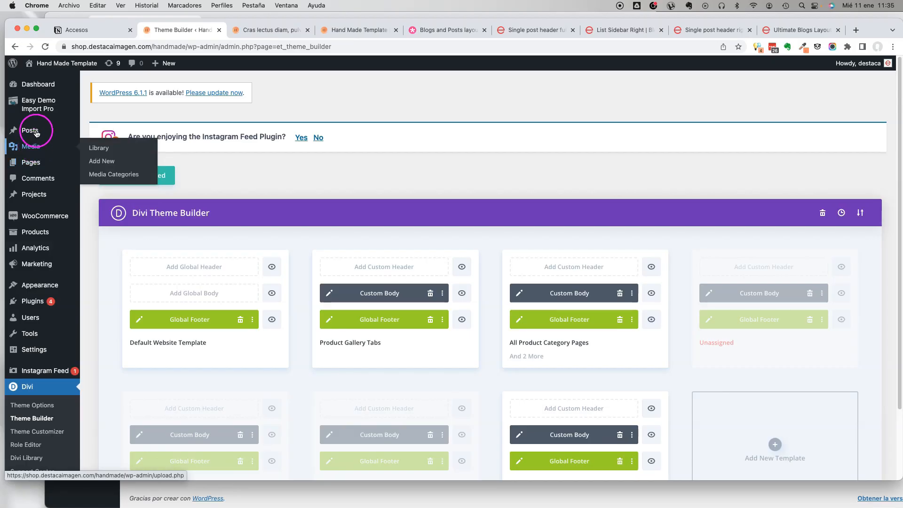
pyautogui.moveTo(35, 156)
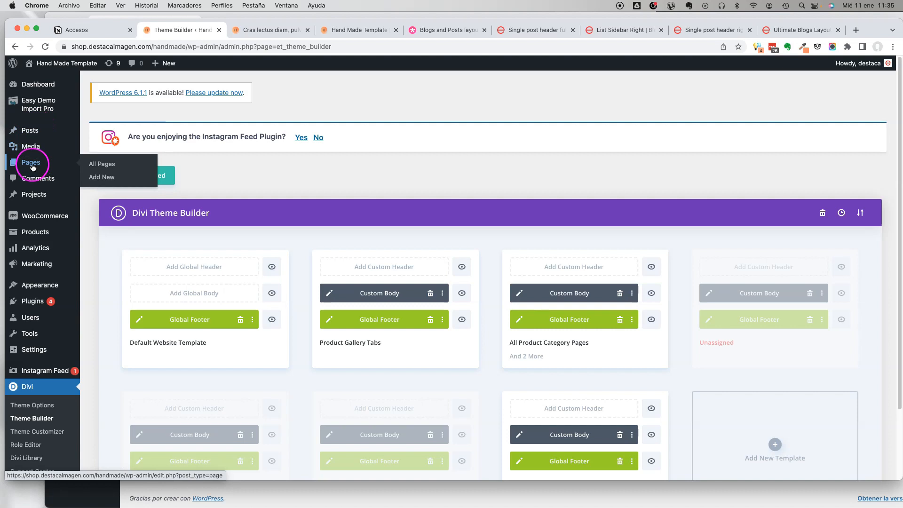
pyautogui.moveTo(29, 137)
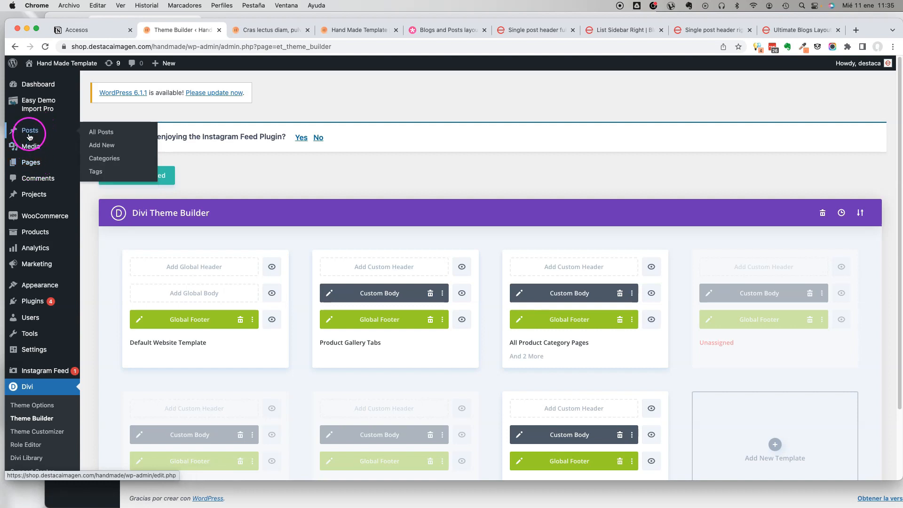
pyautogui.click(102, 147)
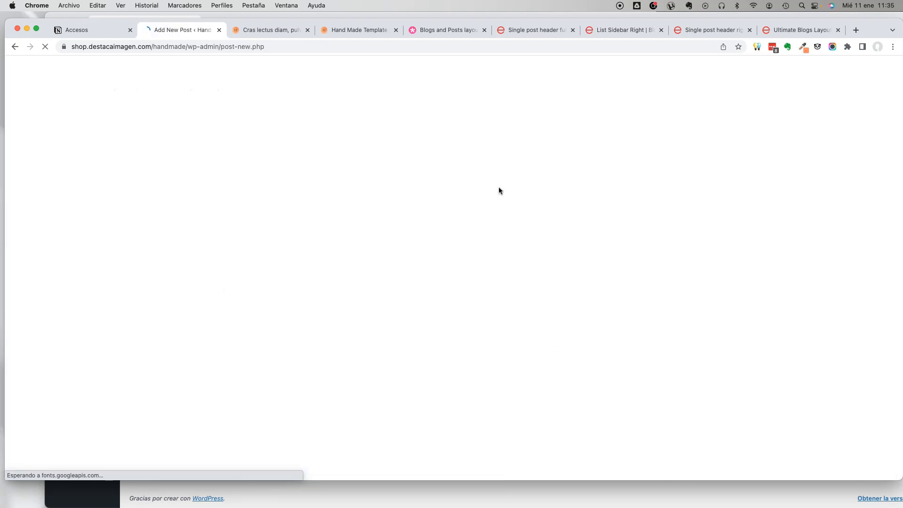
# Check the published "Cras lectus diam, pulvinar in tristique non" post with the updated template.
pyautogui.click(276, 31)
pyautogui.scroll(10, 413, 203)
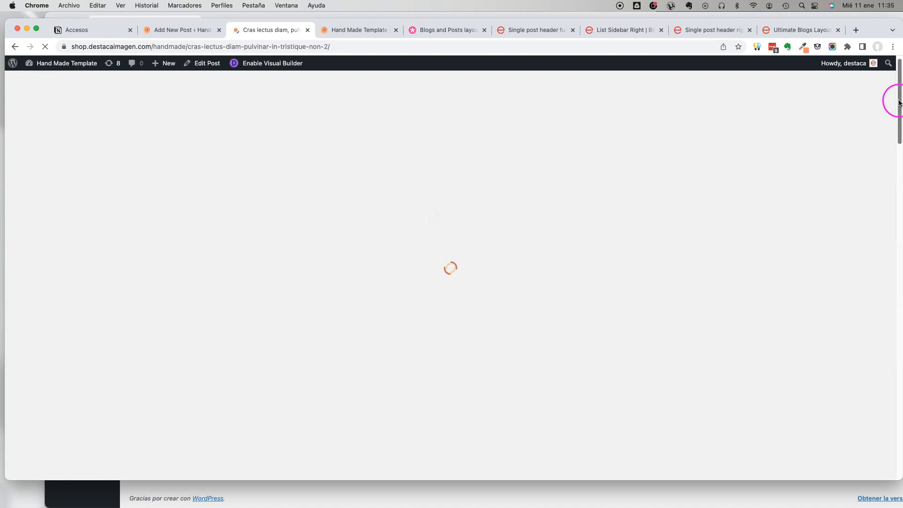
pyautogui.moveTo(900, 93); pyautogui.dragTo(900, 188)
# Return to the new post, choose the default editor for it and begin an empty paragraph block.
pyautogui.click(178, 29)
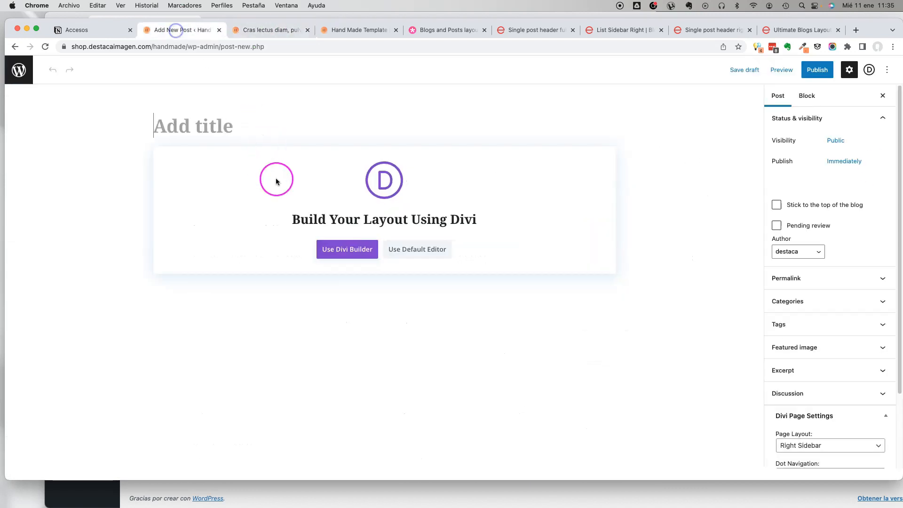
pyautogui.click(434, 258)
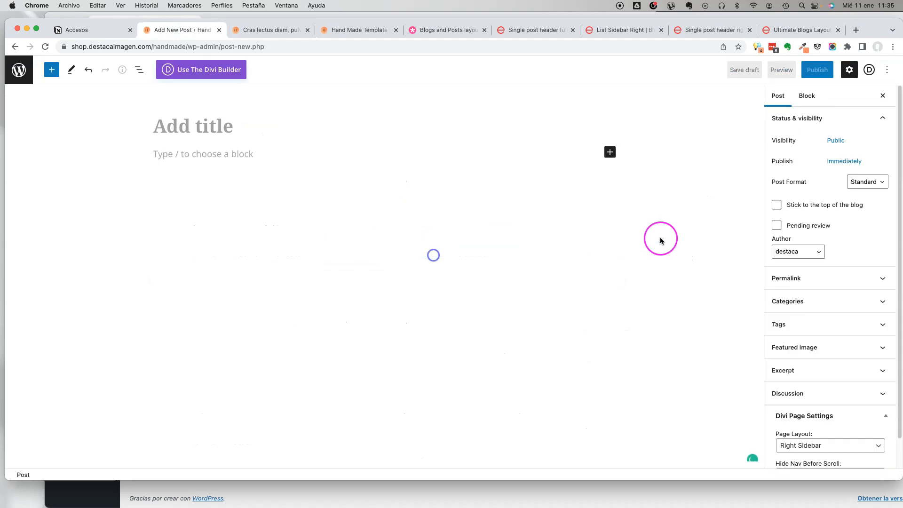
pyautogui.click(218, 160)
# Examine the body paragraphs of the published "Cras lectus diam" post alongside its template sidebar, tags and author box.
pyautogui.click(264, 30)
pyautogui.scroll(3, 470, 188)
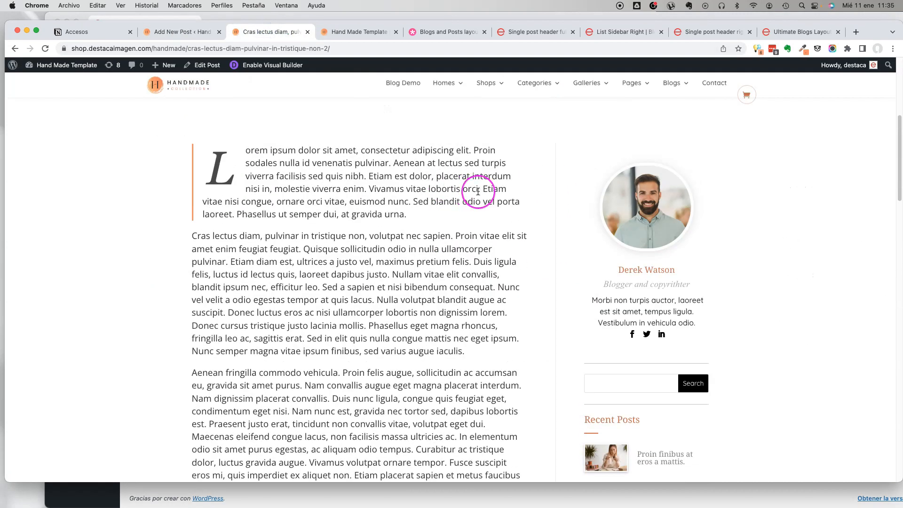
pyautogui.moveTo(292, 150); pyautogui.dragTo(444, 339)
pyautogui.scroll(-8, 443, 242)
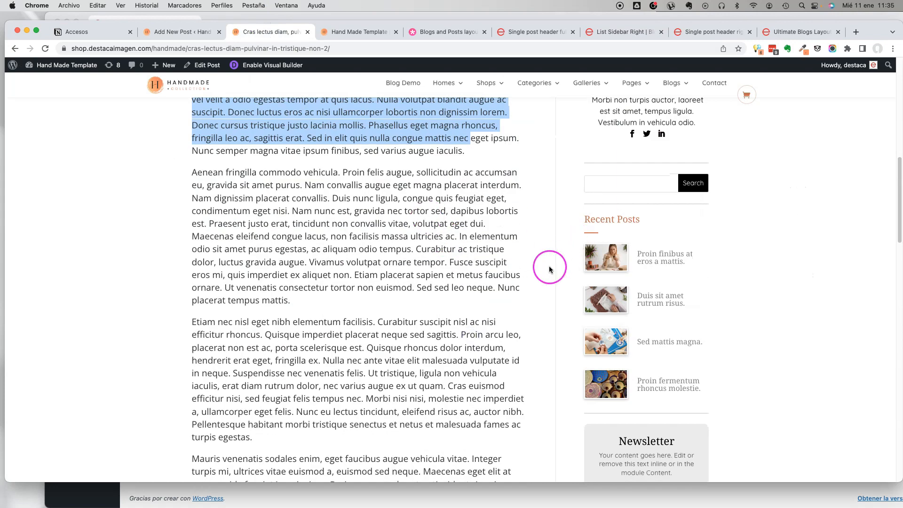
pyautogui.scroll(-6, 665, 175)
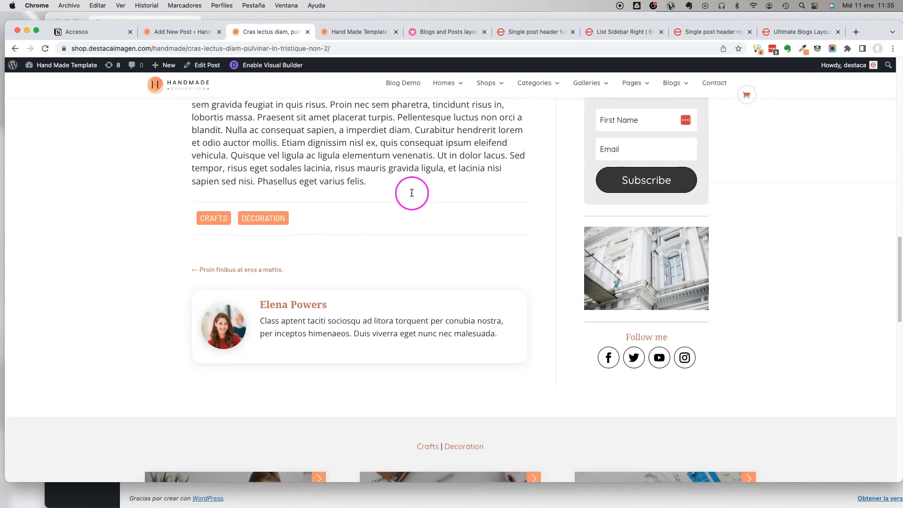
pyautogui.scroll(9, 412, 193)
pyautogui.scroll(7, 407, 221)
pyautogui.scroll(-3, 404, 248)
pyautogui.moveTo(250, 177); pyautogui.dragTo(302, 189)
pyautogui.scroll(-5, 431, 247)
pyautogui.scroll(-9, 383, 239)
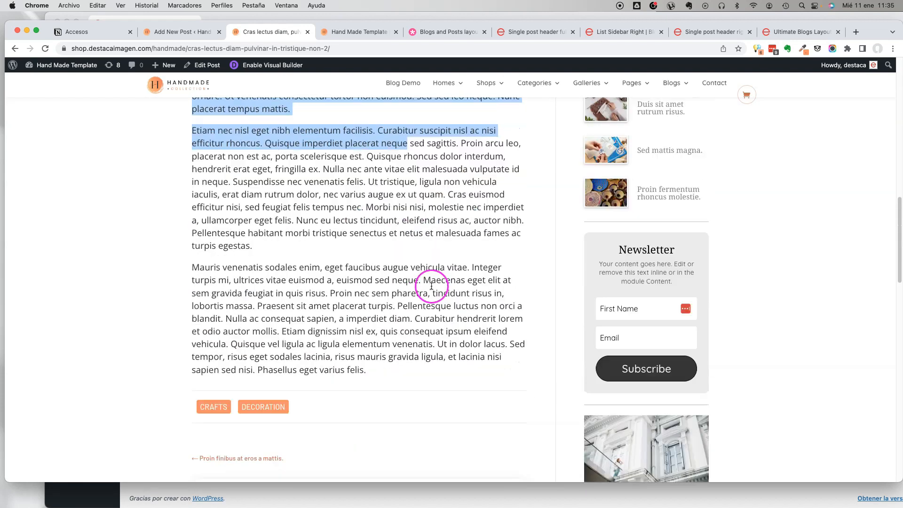
pyautogui.tripleClick(278, 170)
pyautogui.scroll(7, 448, 236)
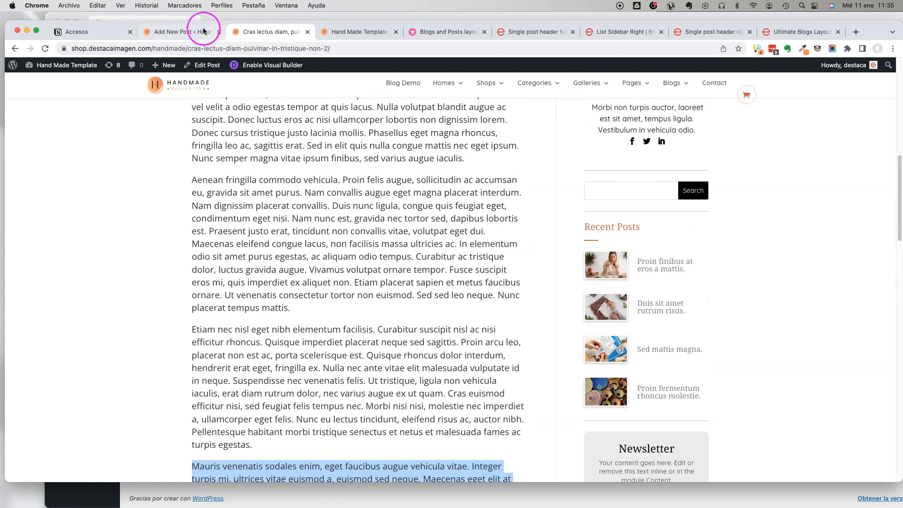
# Leave the new post without saving it and open the list of all posts.
pyautogui.click(191, 32)
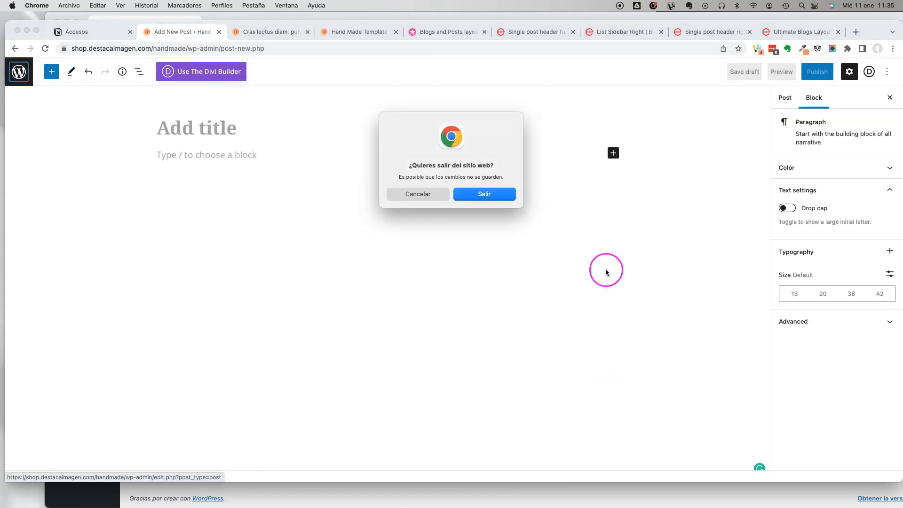
pyautogui.click(496, 196)
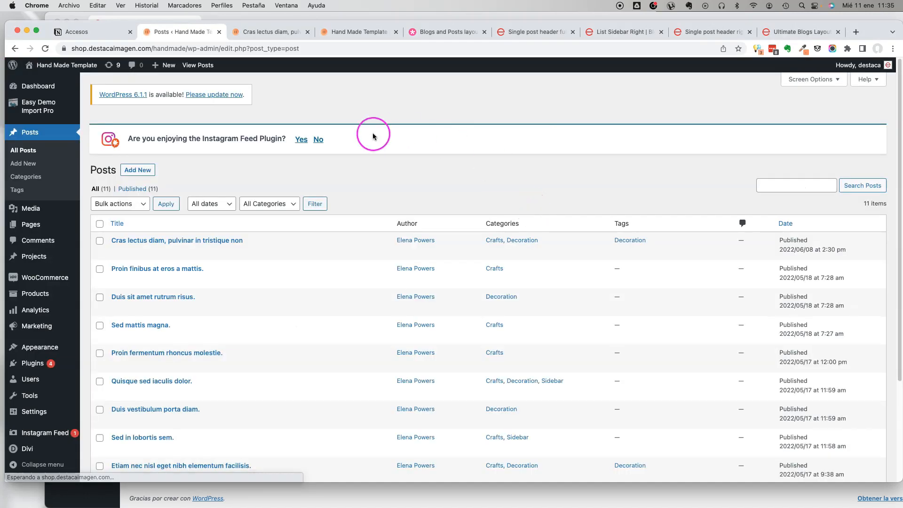
# Open the Divi Theme Builder from the posts list.
pyautogui.scroll(-3, 339, 275)
pyautogui.moveTo(21, 449)
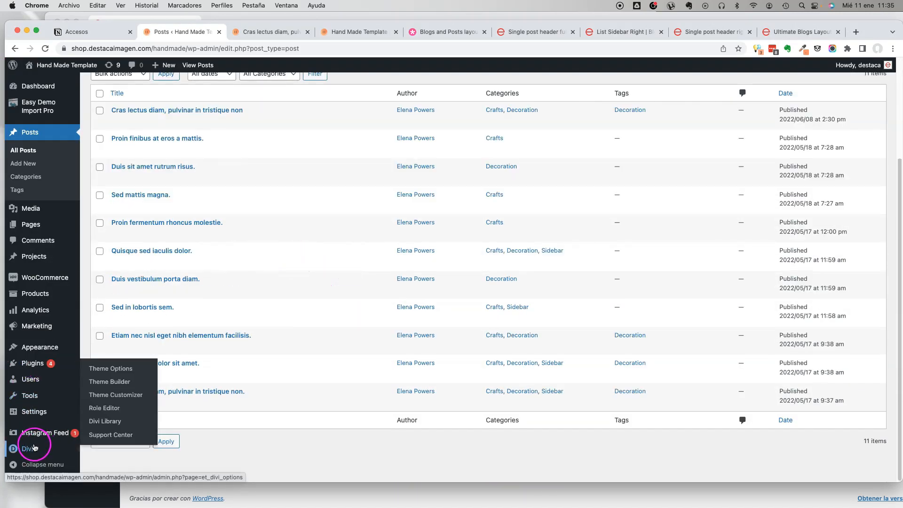
pyautogui.click(117, 383)
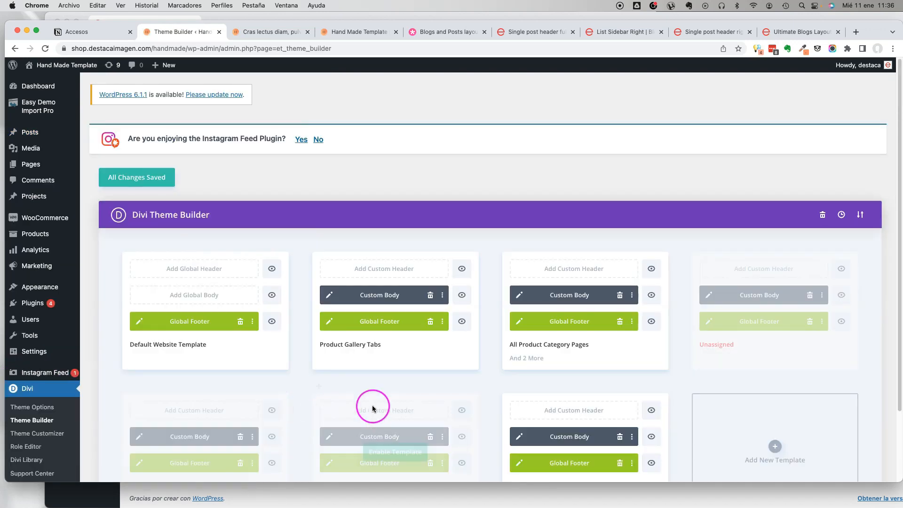
# Create a new Theme Builder template assigned to All Archive Pages.
pyautogui.scroll(-3, 489, 367)
pyautogui.click(778, 372)
pyautogui.click(786, 194)
pyautogui.scroll(-2, 808, 221)
pyautogui.click(808, 232)
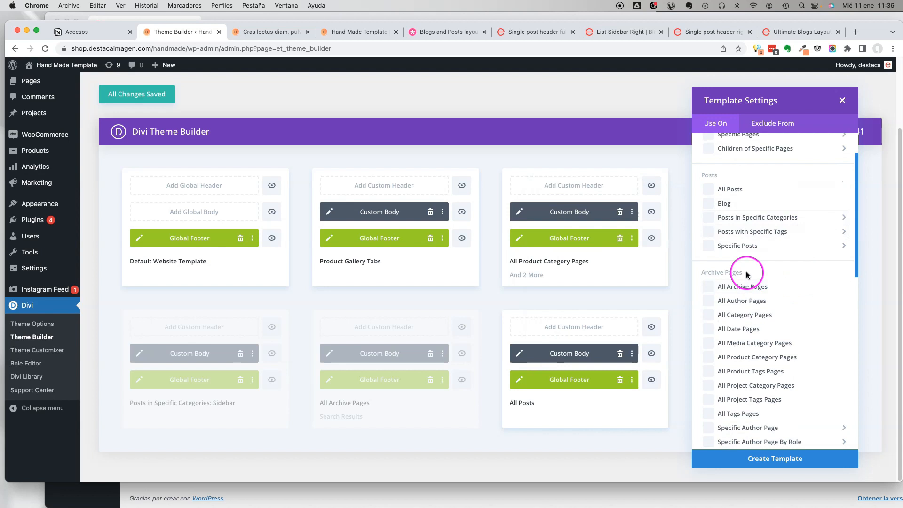
pyautogui.scroll(-10, 790, 254)
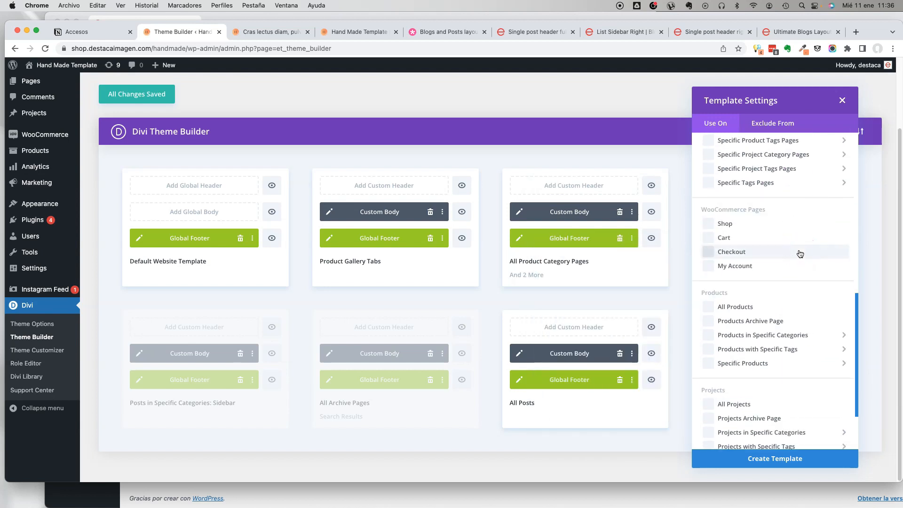
pyautogui.scroll(9, 795, 256)
pyautogui.click(777, 258)
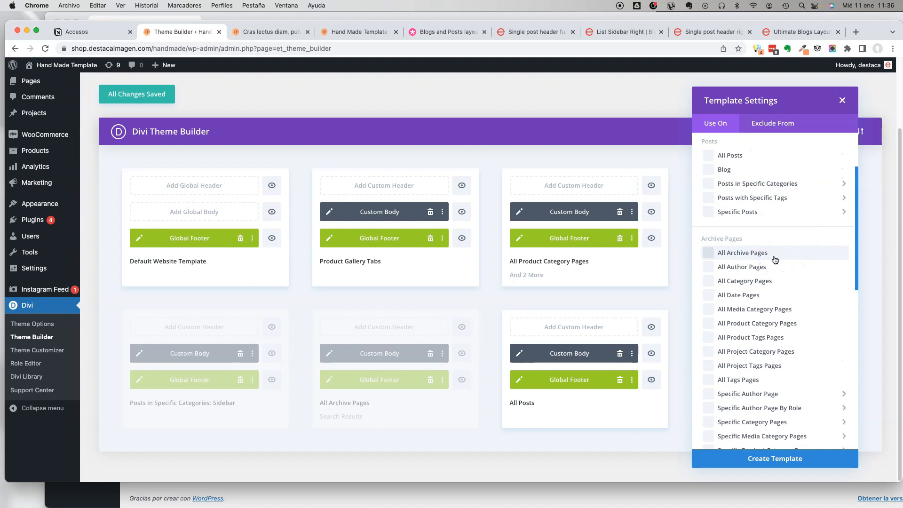
pyautogui.click(775, 259)
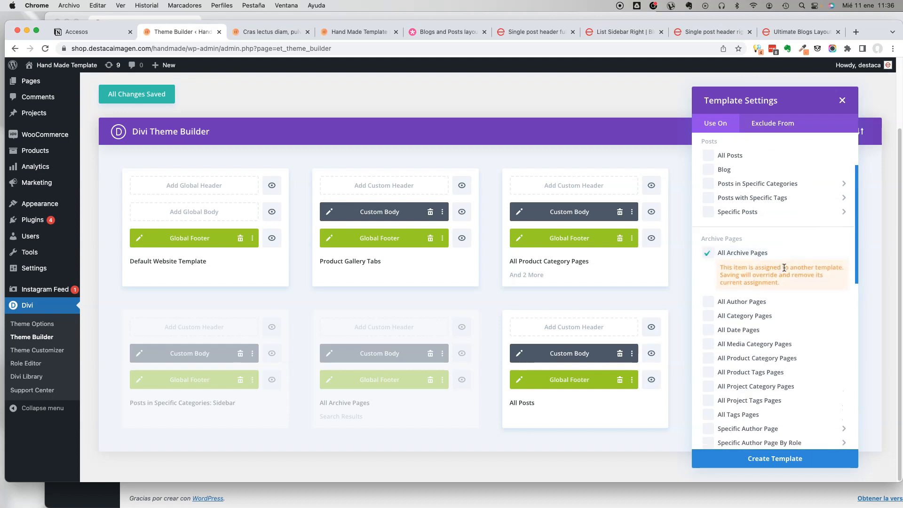
pyautogui.click(773, 458)
# Start building a custom body for the All Archive Pages template.
pyautogui.click(676, 243)
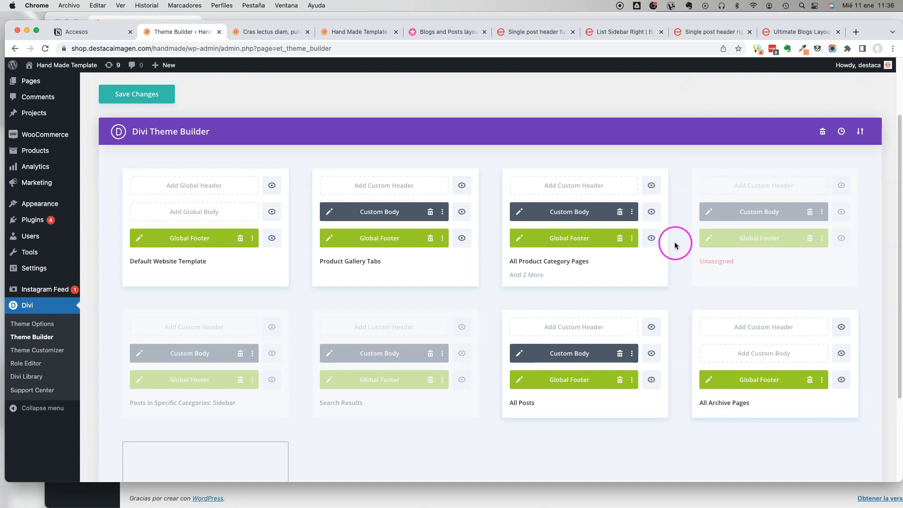
pyautogui.click(760, 357)
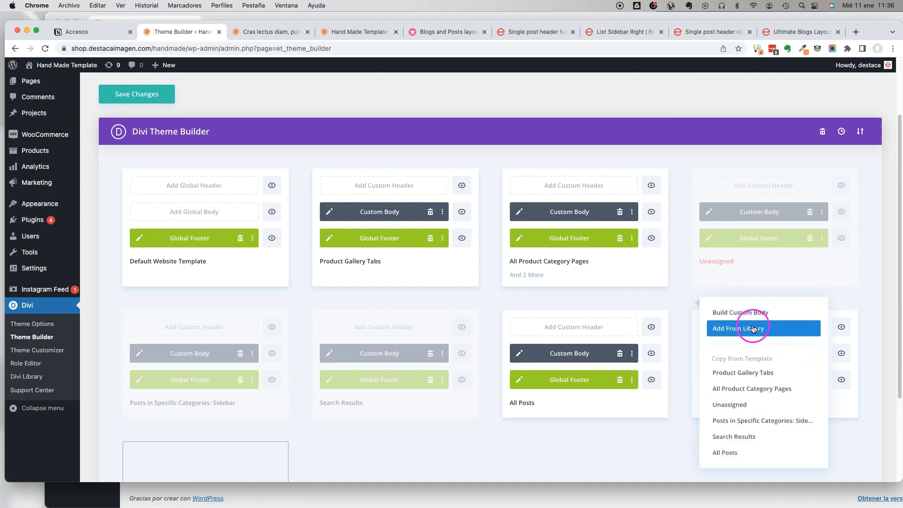
pyautogui.click(743, 313)
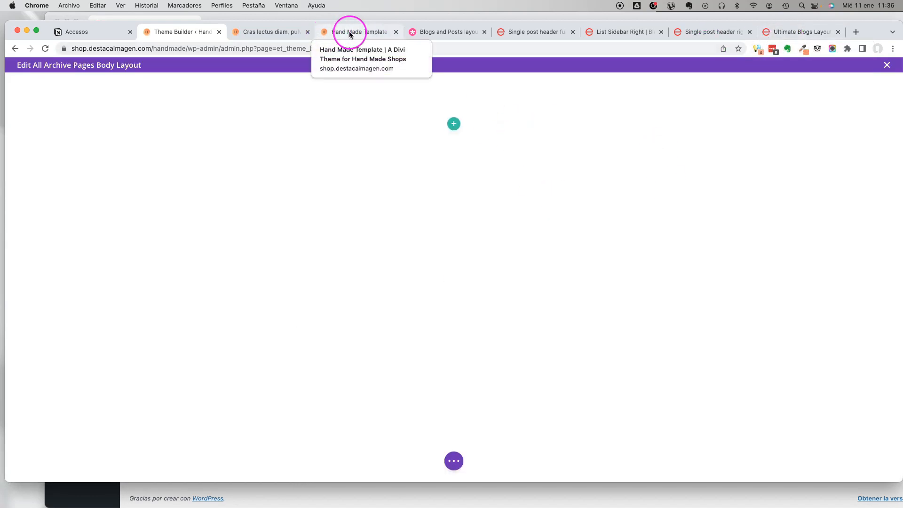
# Browse the Ultimate Blogs demo site's layout styles and examine the Pills 2 blog page.
pyautogui.click(801, 33)
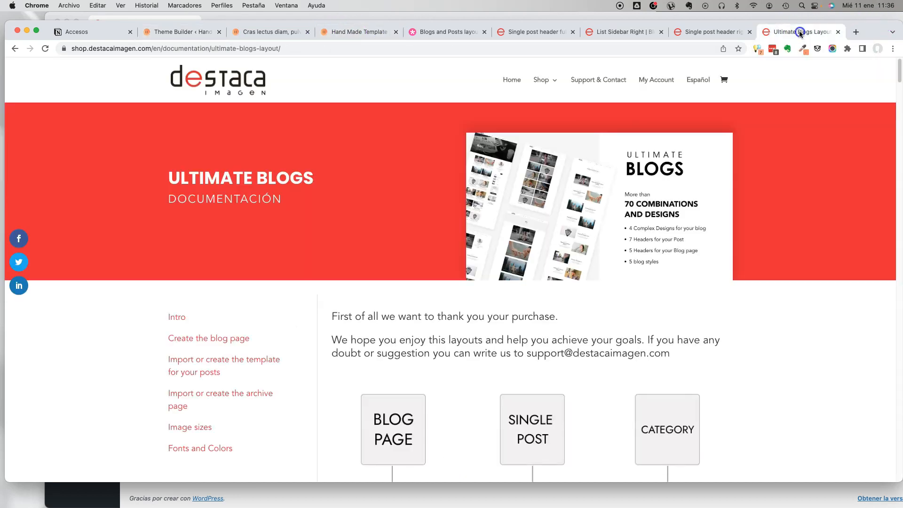
pyautogui.click(708, 31)
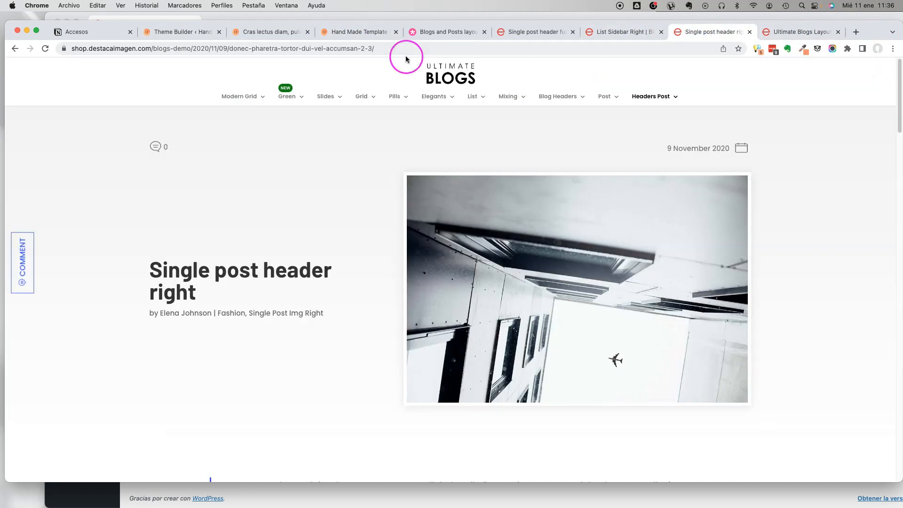
pyautogui.moveTo(325, 95)
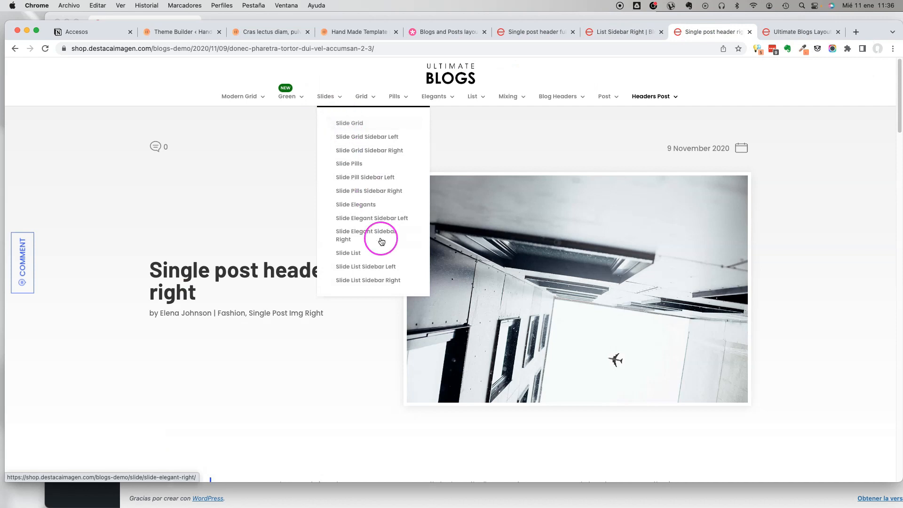
pyautogui.moveTo(474, 97)
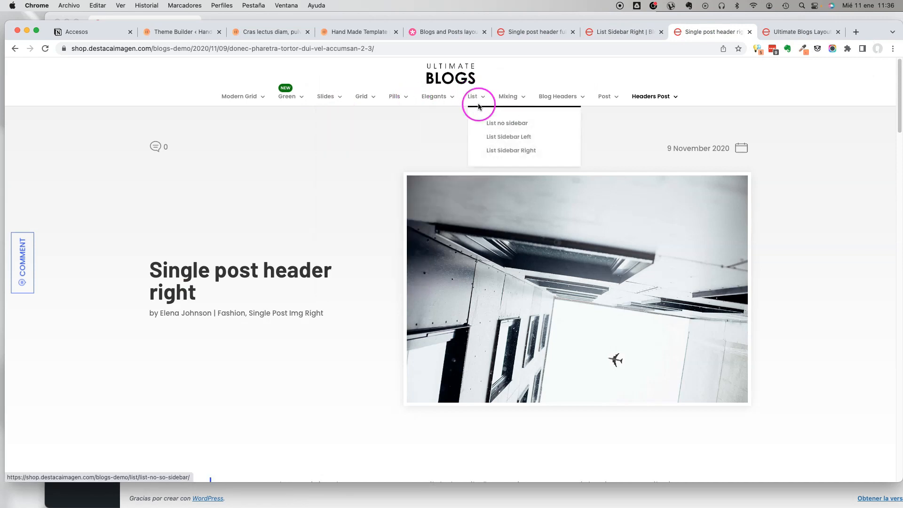
pyautogui.moveTo(396, 100)
pyautogui.click(423, 138)
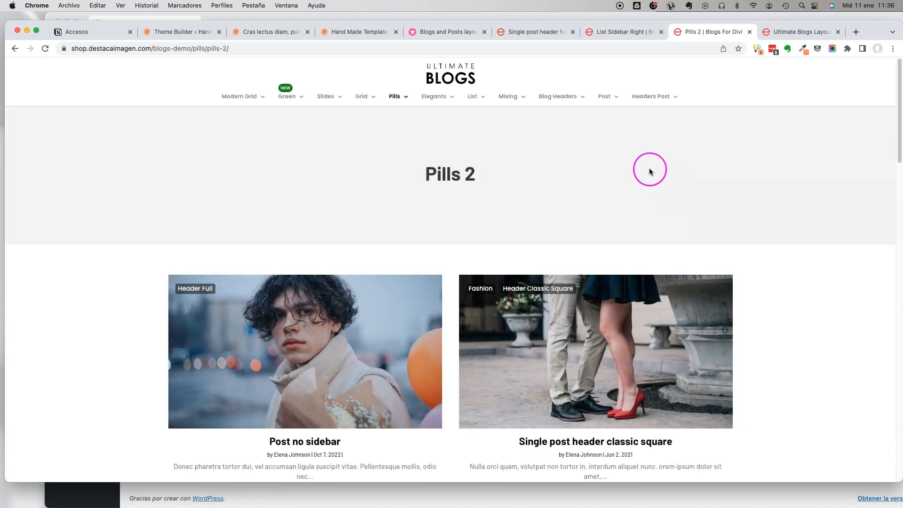
pyautogui.scroll(-5, 649, 171)
pyautogui.scroll(5, 391, 84)
pyautogui.moveTo(396, 100)
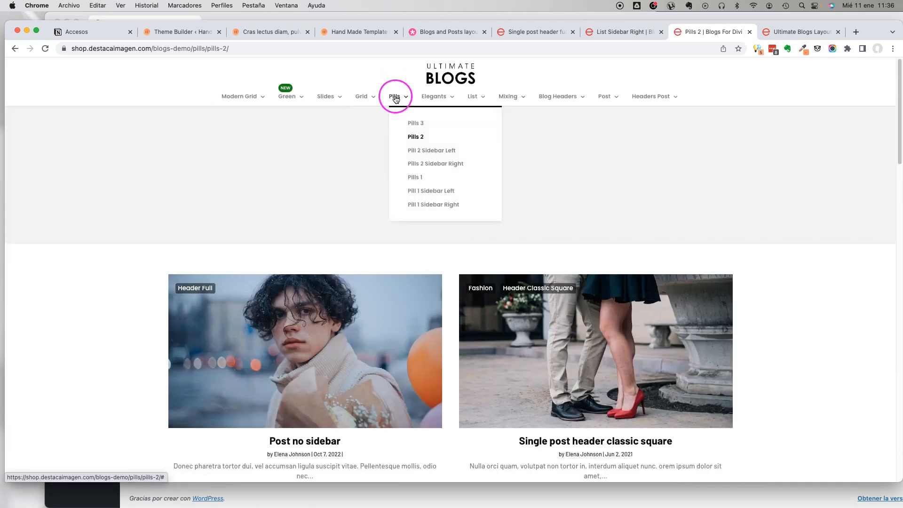
# Look over the other open demo pages and return to the empty All Archive Pages body layout.
pyautogui.click(513, 31)
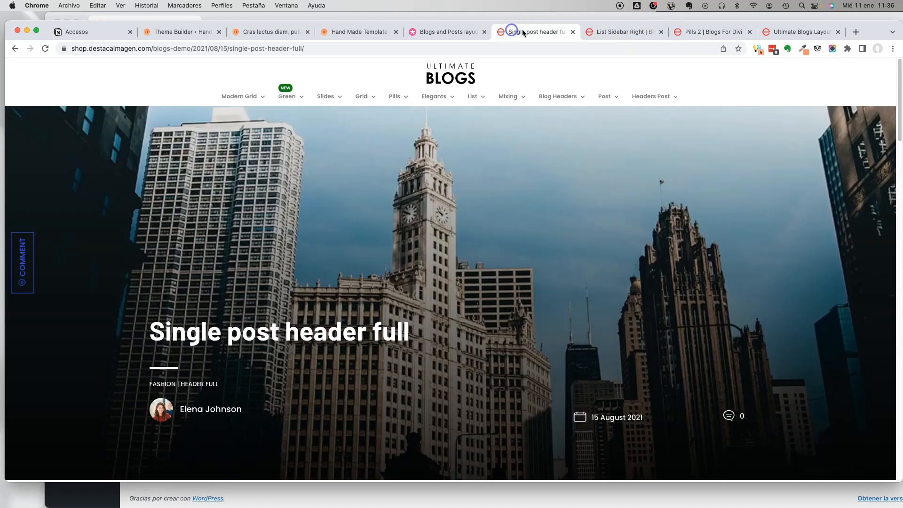
pyautogui.click(619, 32)
pyautogui.click(352, 29)
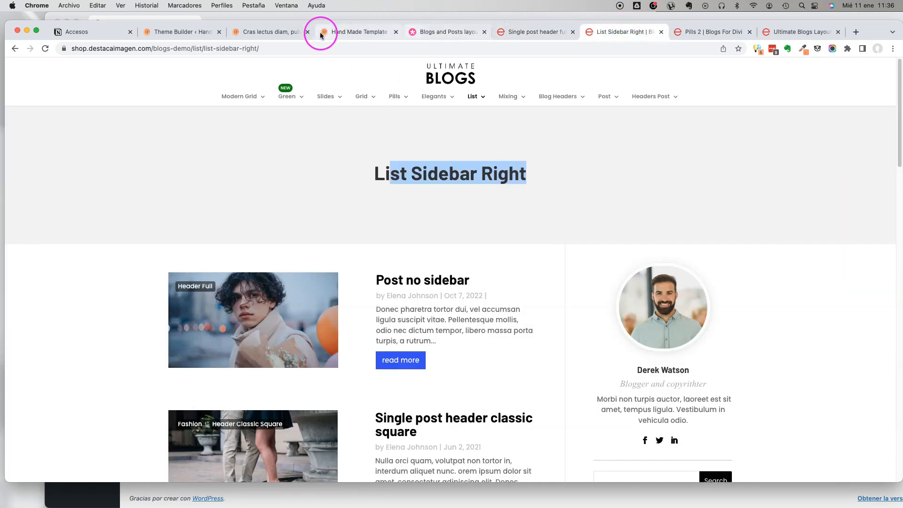
pyautogui.click(253, 31)
pyautogui.click(185, 30)
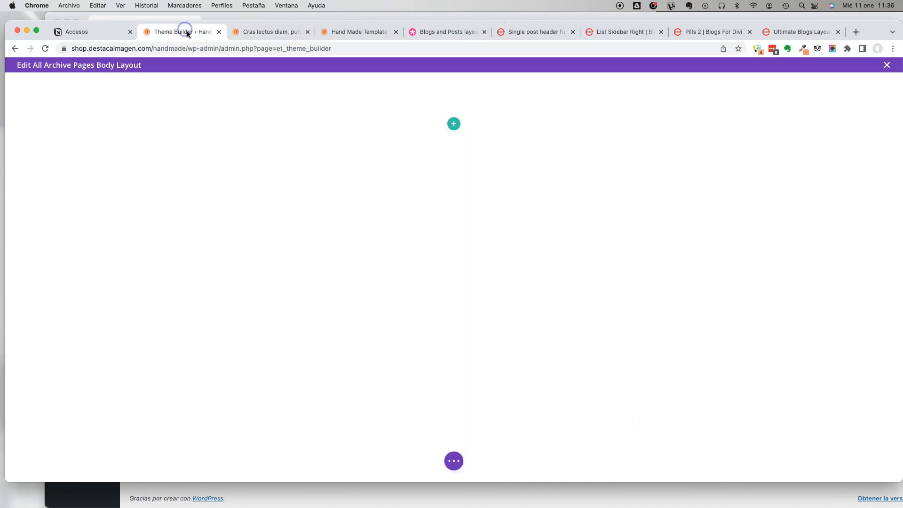
# Begin importing a layout into the archive body and browse to the Blogs Template 1.4 folder.
pyautogui.click(451, 467)
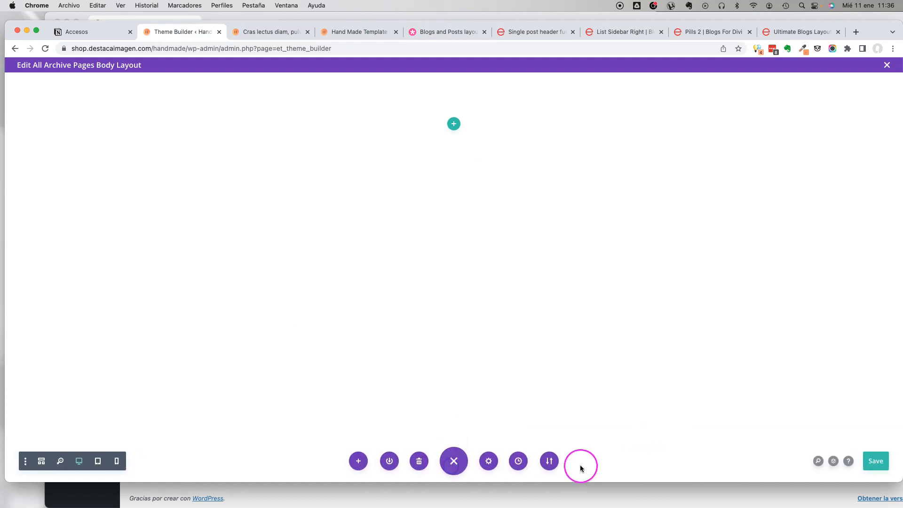
pyautogui.click(549, 461)
pyautogui.click(522, 336)
pyautogui.click(553, 324)
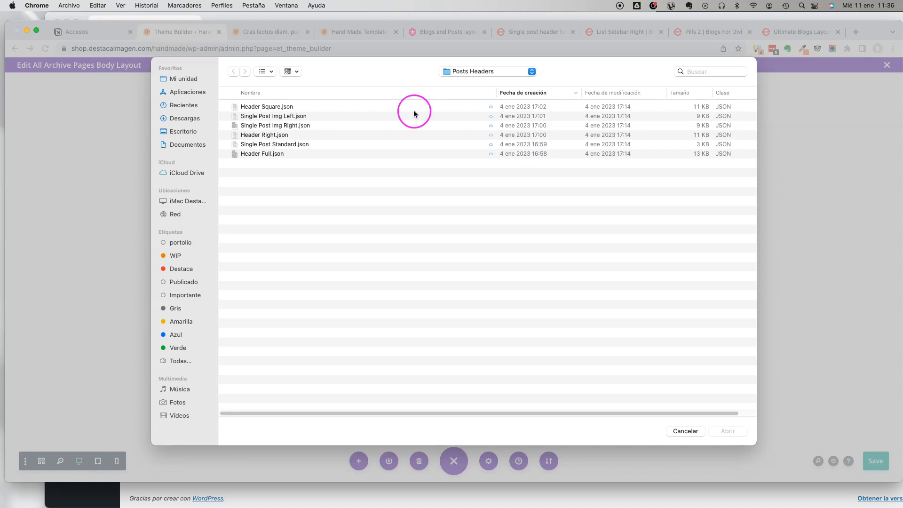
pyautogui.click(456, 74)
pyautogui.click(457, 80)
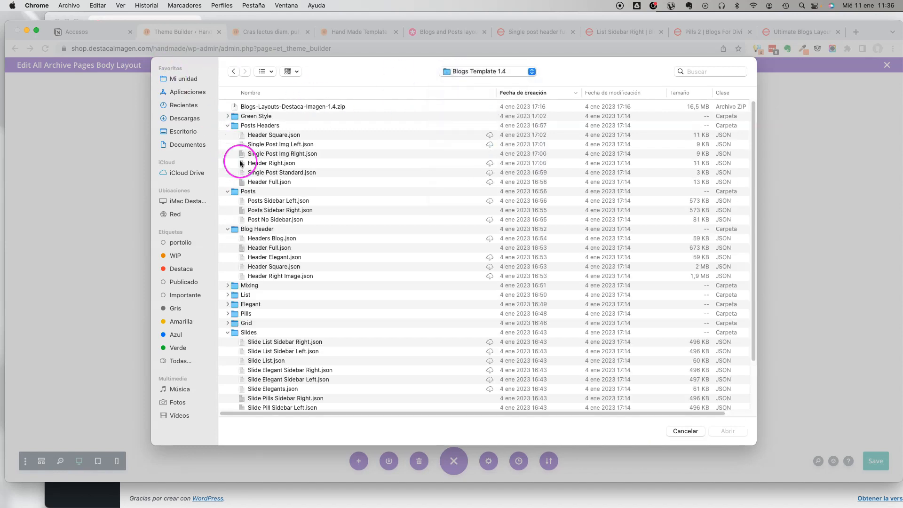
# Import Pills 2 Column.json from the Pills folder into the All Archive Pages body layout.
pyautogui.scroll(-2, 323, 227)
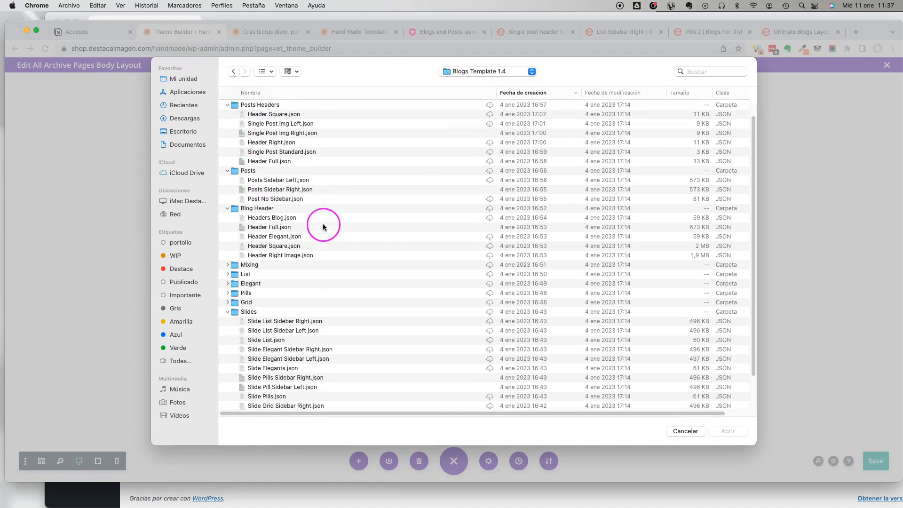
pyautogui.click(227, 293)
pyautogui.scroll(-1, 274, 332)
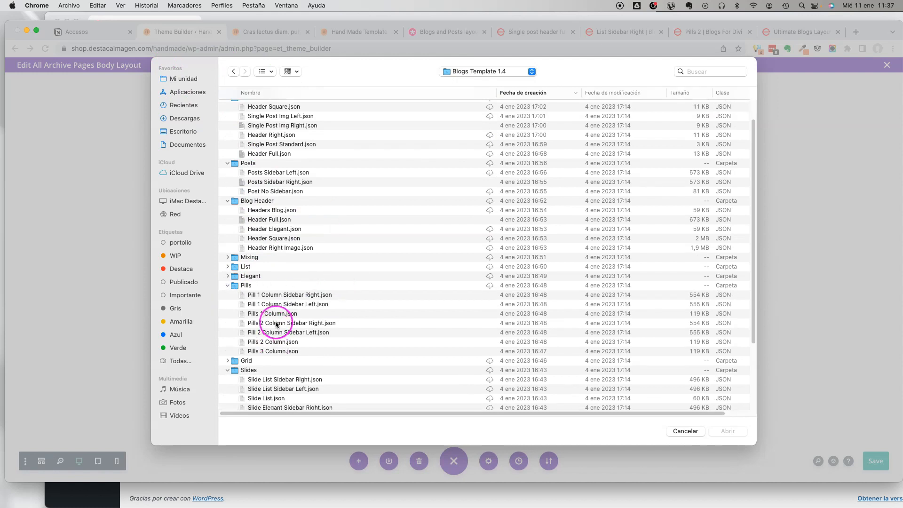
pyautogui.click(279, 343)
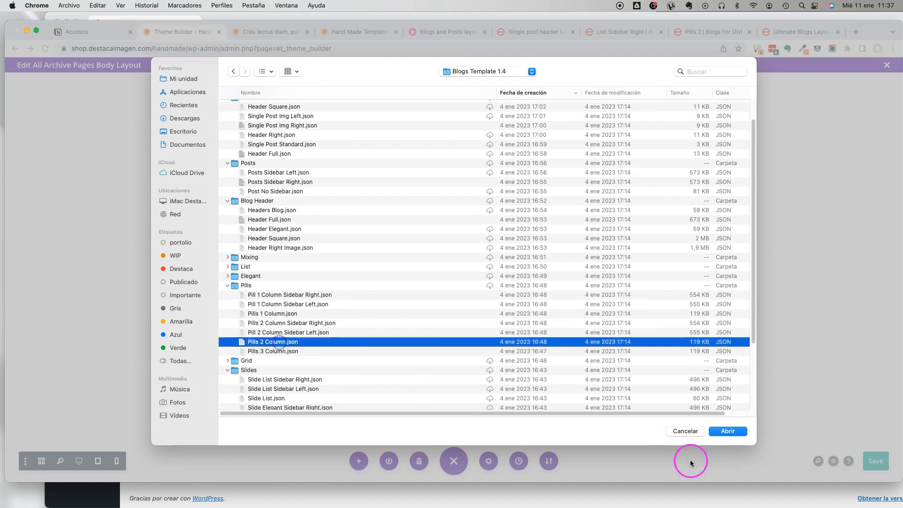
pyautogui.click(727, 432)
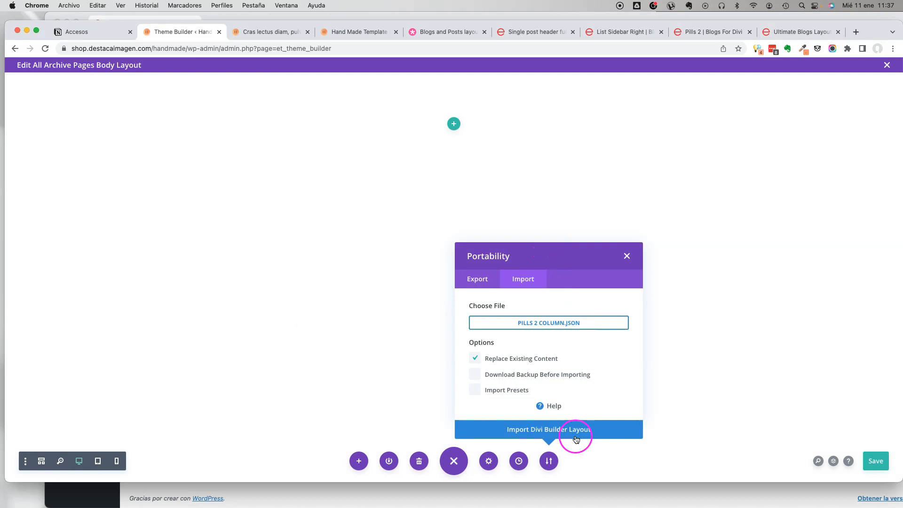
pyautogui.click(576, 438)
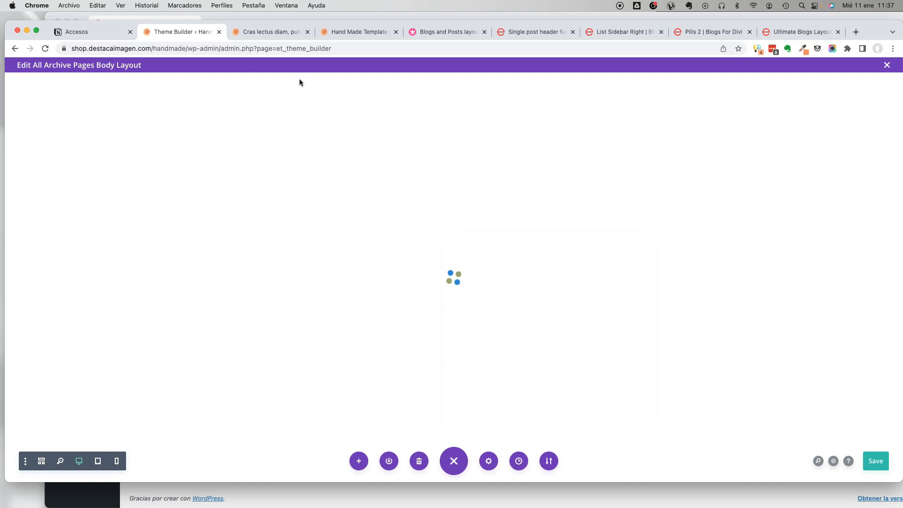
# Set the imported Blog module's included categories to Current Category instead of All Categories.
pyautogui.click(447, 146)
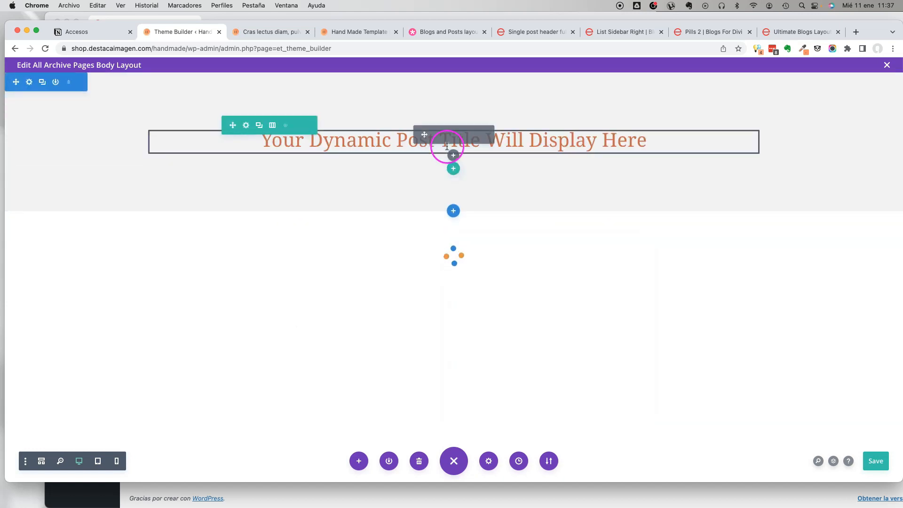
pyautogui.scroll(-2, 447, 238)
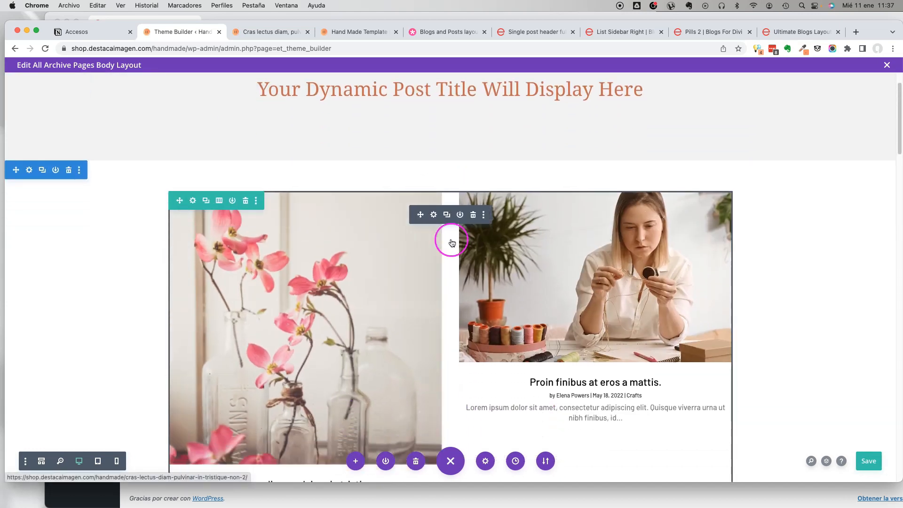
pyautogui.click(435, 215)
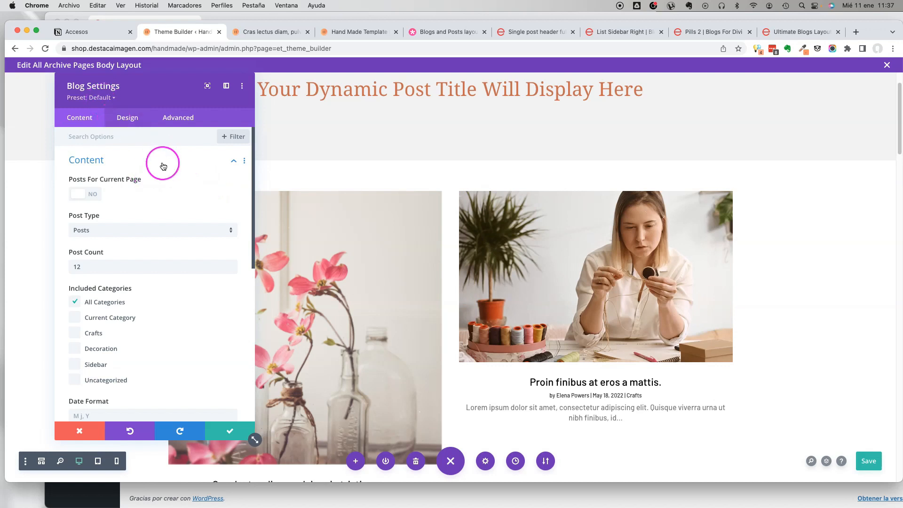
pyautogui.scroll(-5, 163, 166)
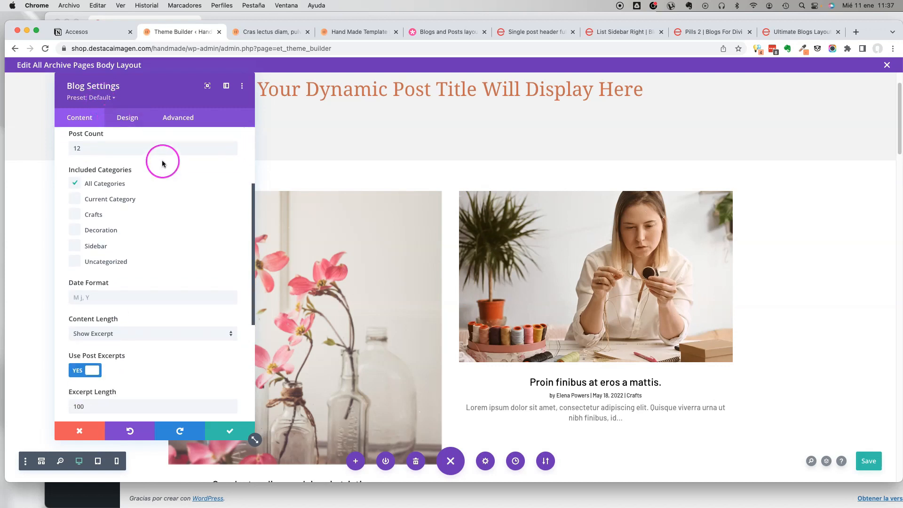
pyautogui.click(75, 185)
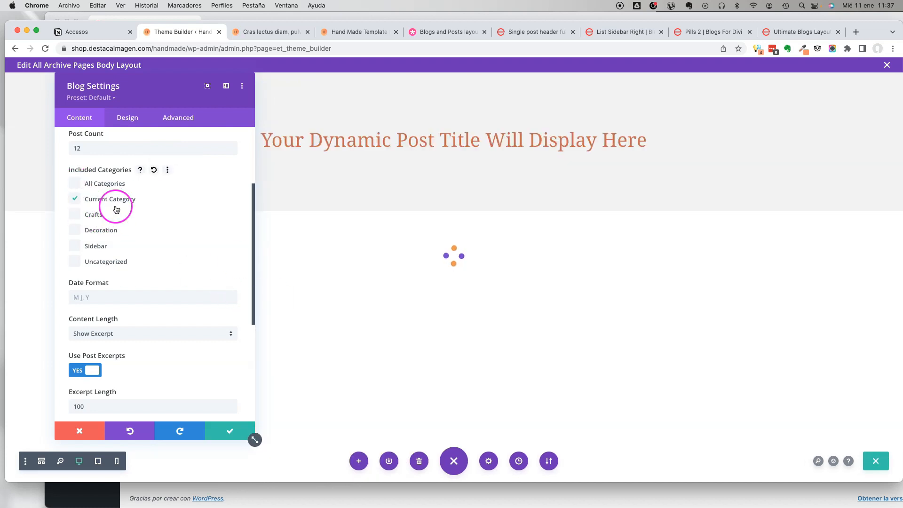
pyautogui.click(230, 432)
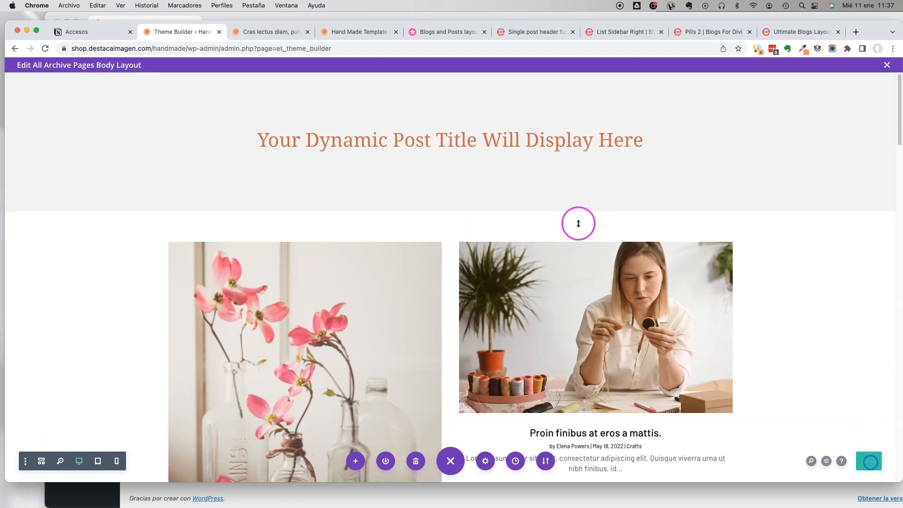
# Save and close the All Archive Pages body layout, and save the Theme Builder changes.
pyautogui.click(887, 65)
pyautogui.click(134, 94)
# Switch to the published "Cras lectus diam" post and reload it.
pyautogui.click(358, 32)
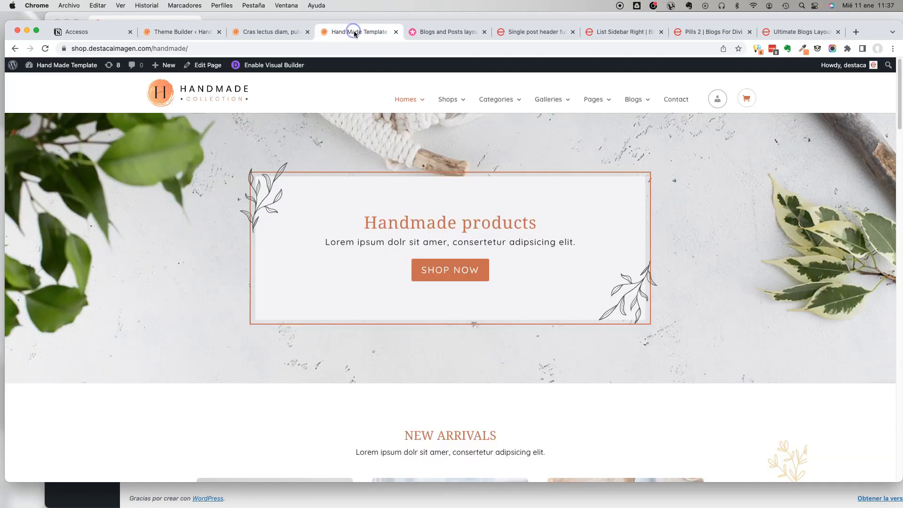
pyautogui.click(262, 30)
pyautogui.scroll(10, 363, 286)
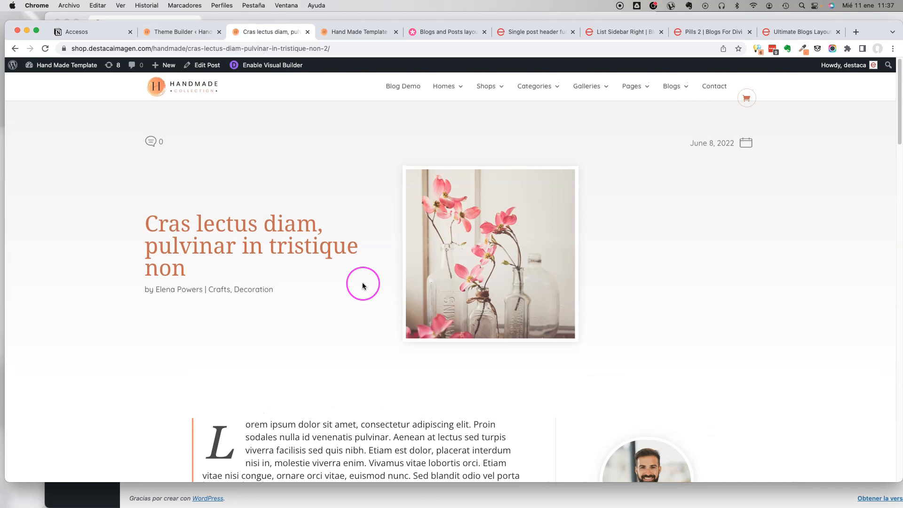
pyautogui.press('super+r')
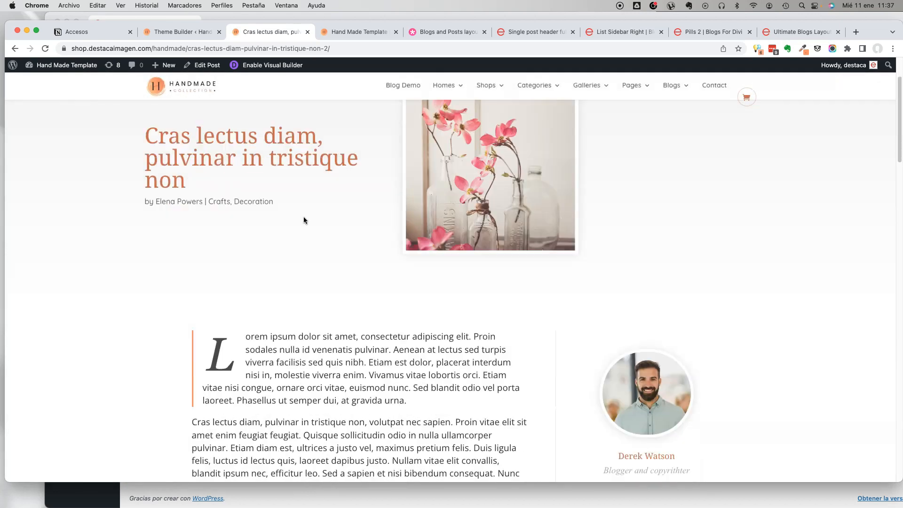
# Open the Decoration category archive from the post's metadata and review its two-column post listing.
pyautogui.click(262, 202)
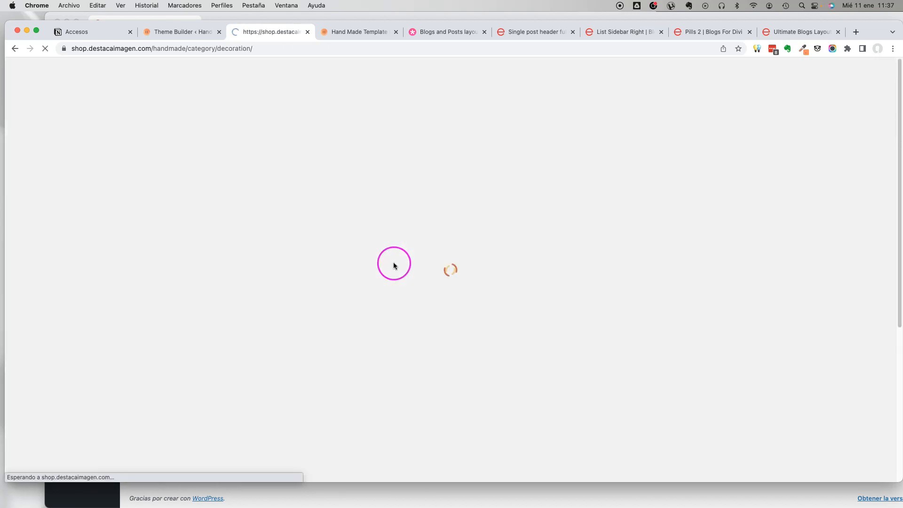
pyautogui.scroll(-4, 264, 197)
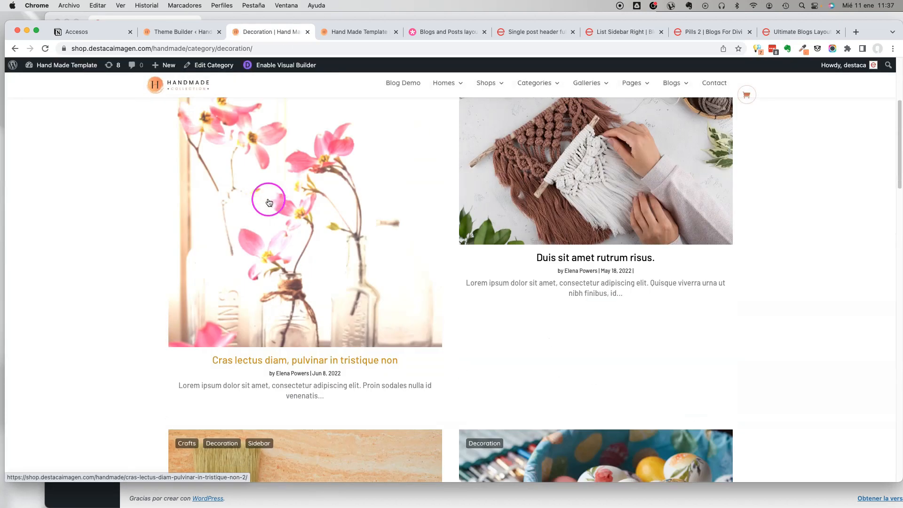
pyautogui.scroll(-8, 591, 256)
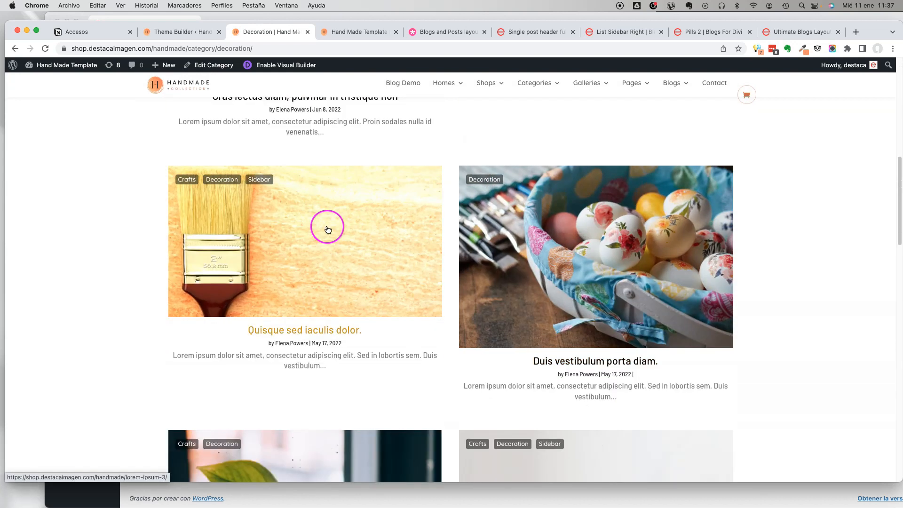
pyautogui.scroll(-4, 326, 224)
pyautogui.scroll(-2, 630, 263)
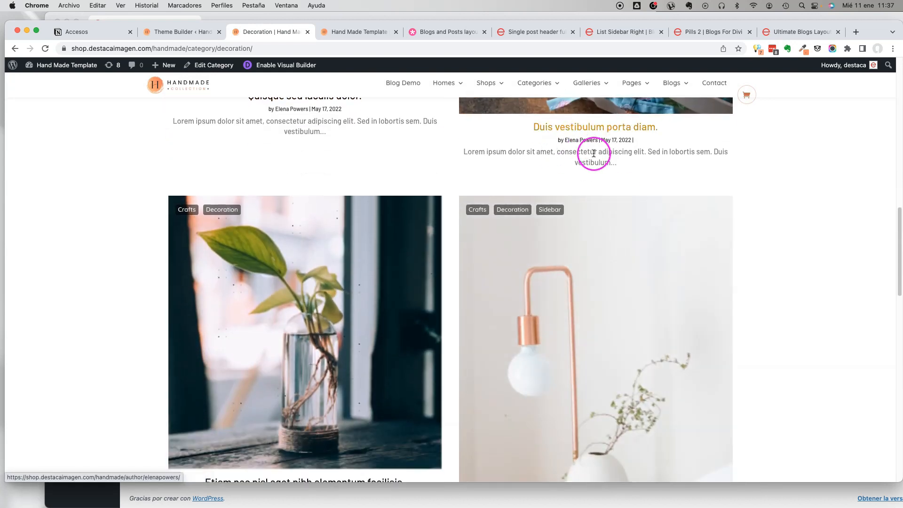
# Open the "Duis vestibulum porta diam." post from the archive and review its single-post layout.
pyautogui.moveTo(635, 139); pyautogui.dragTo(533, 130)
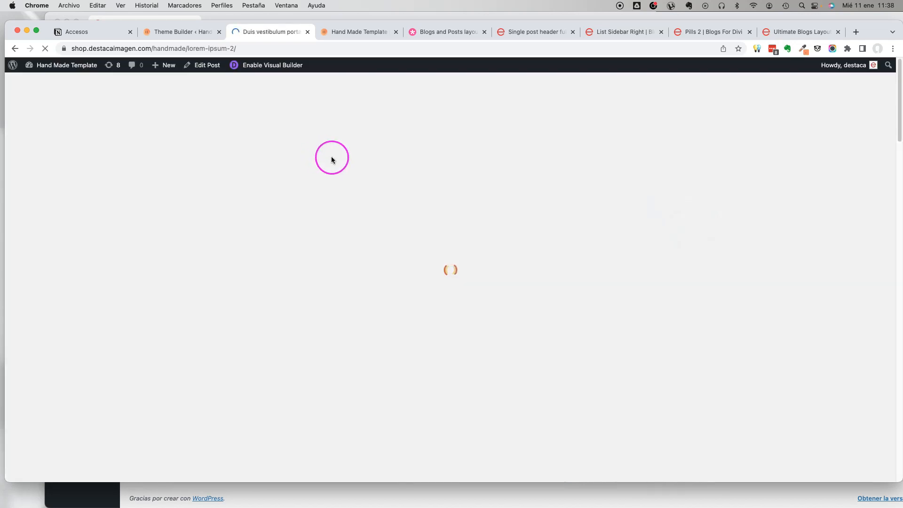
pyautogui.scroll(-10, 603, 226)
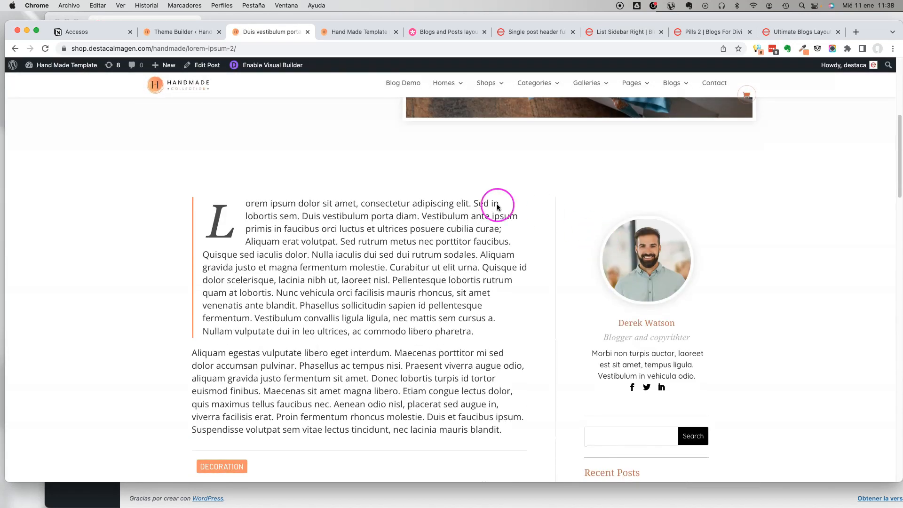
pyautogui.scroll(-1, 470, 199)
pyautogui.scroll(10, 471, 200)
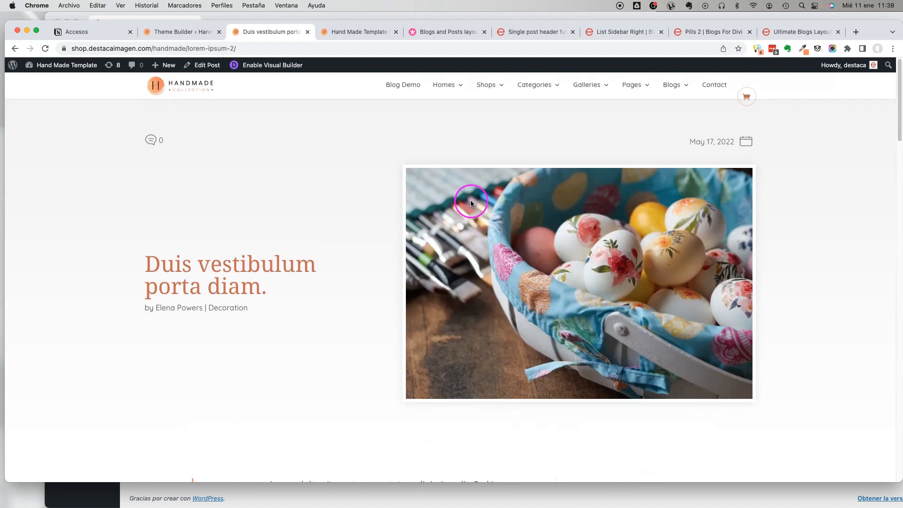
# Return to the Decoration category archive and check the remaining post cards through the end of the listing.
pyautogui.click(14, 48)
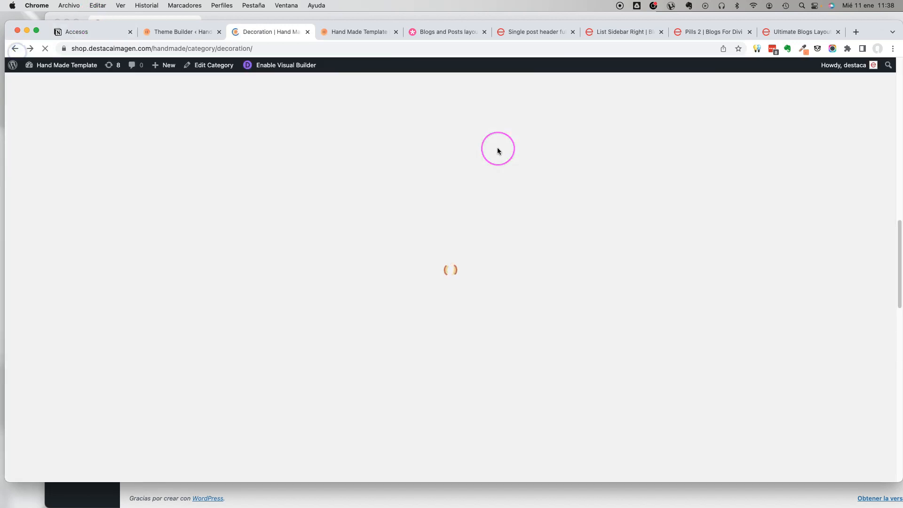
pyautogui.scroll(-3, 566, 262)
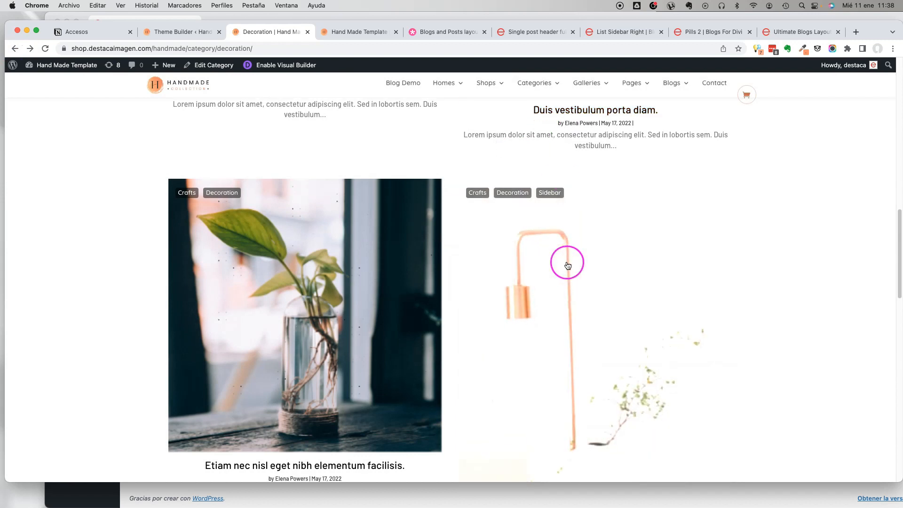
pyautogui.scroll(-10, 451, 224)
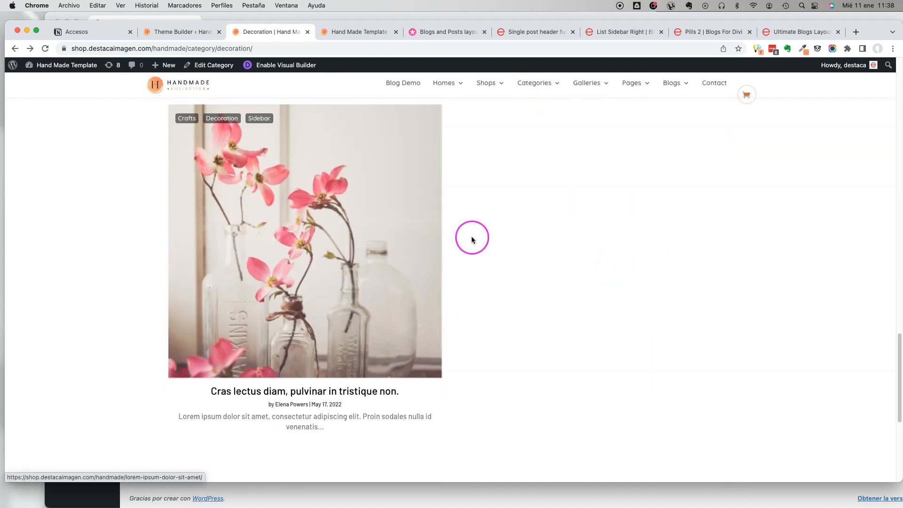
pyautogui.scroll(-5, 237, 278)
pyautogui.scroll(15, 404, 259)
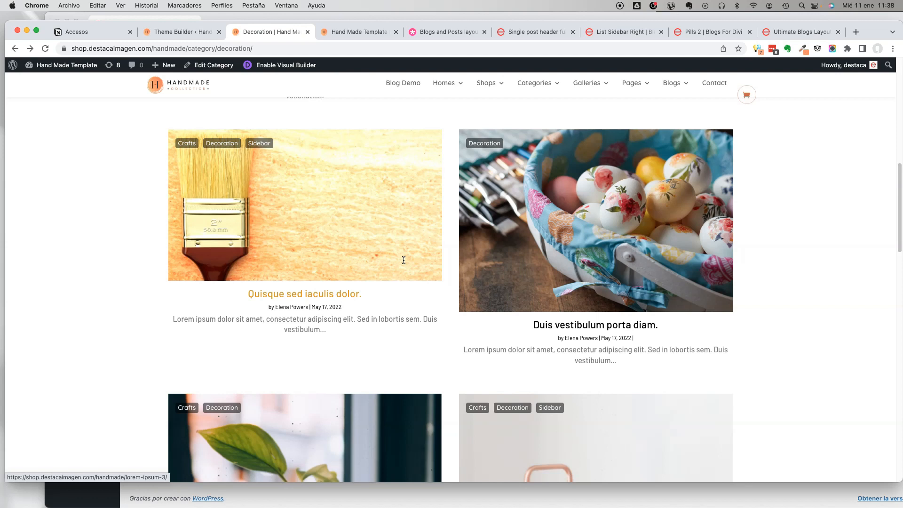
pyautogui.scroll(8, 98, 184)
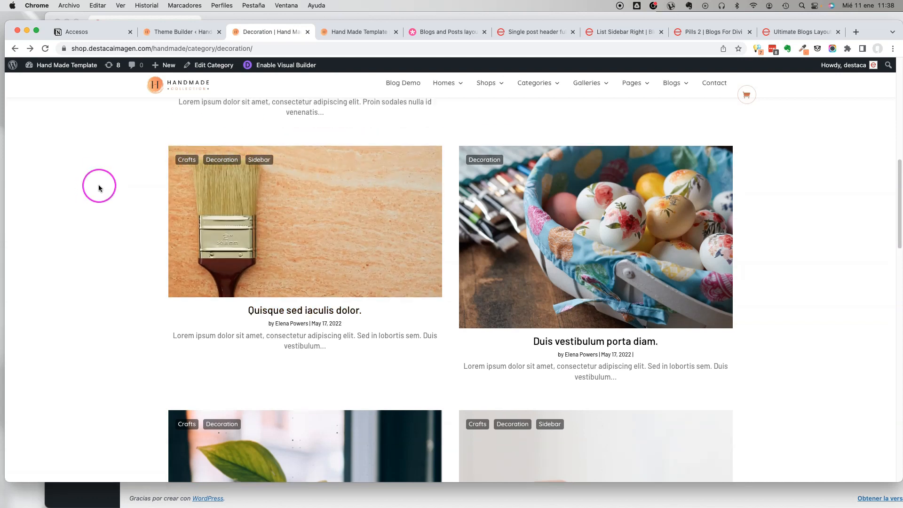